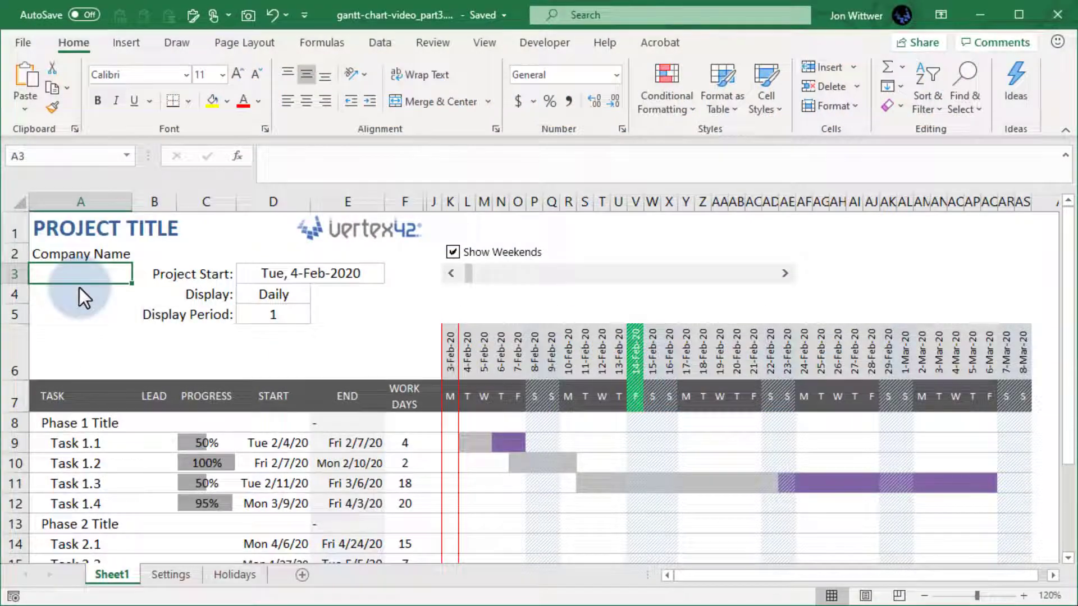
scroll(79, 287, "down", 1)
scroll(79, 287, "down", 4)
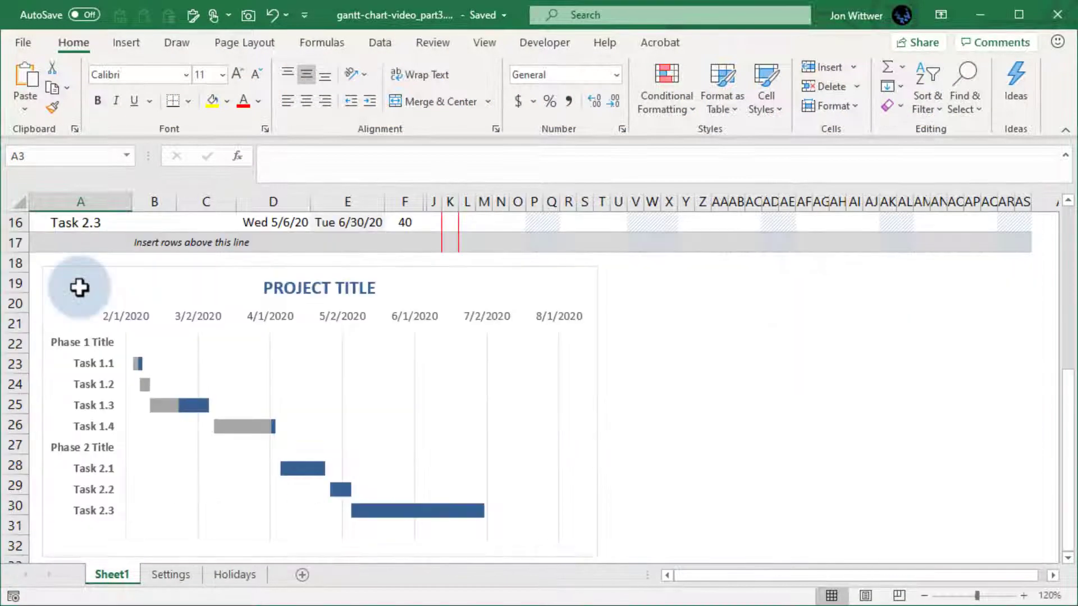
Step: Switch the Display setting in D4 to Weekly, then back to Daily
left_click(81, 287)
scroll(628, 353, "up", 3)
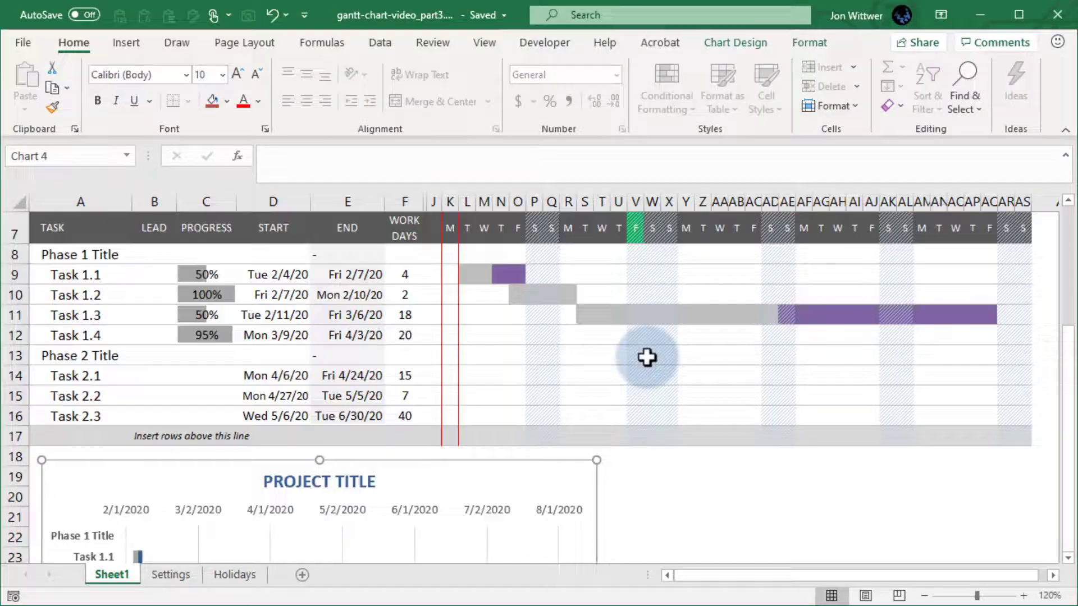
scroll(645, 356, "up", 2)
left_click(308, 293)
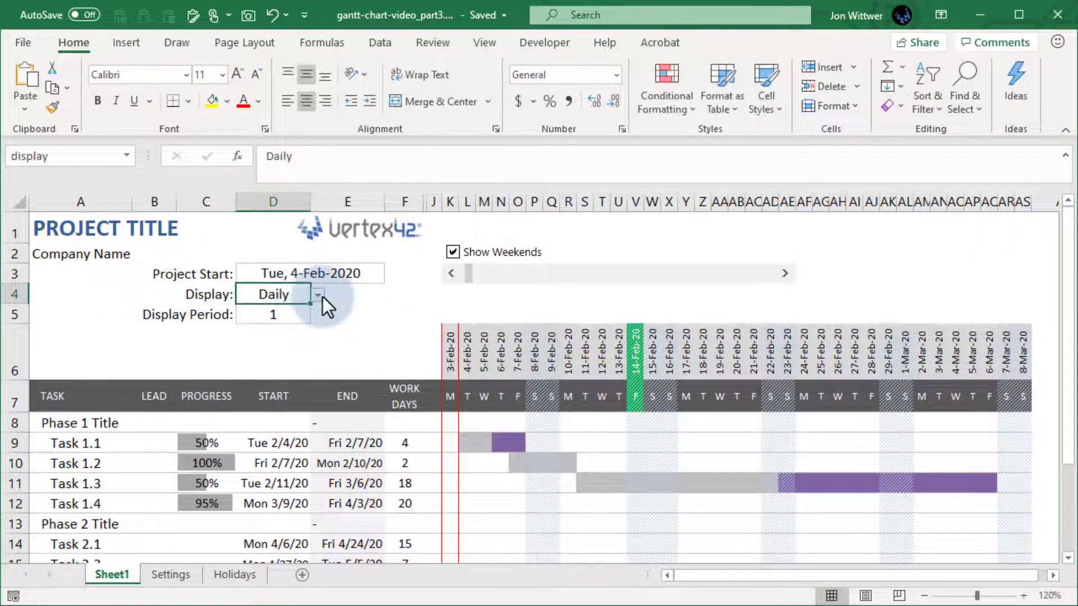
left_click(318, 295)
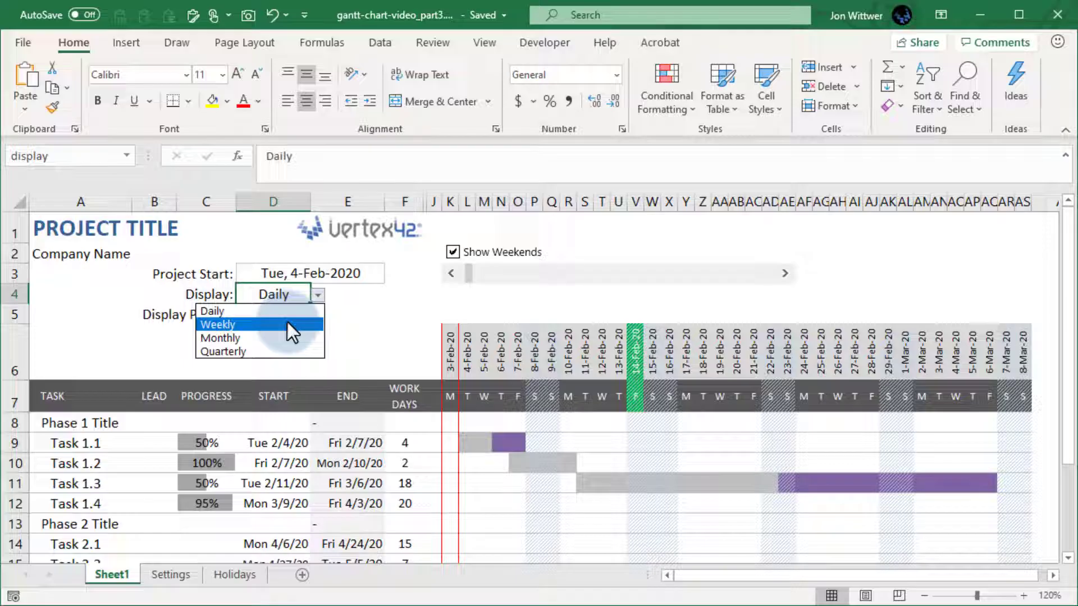
left_click(287, 321)
left_click(317, 300)
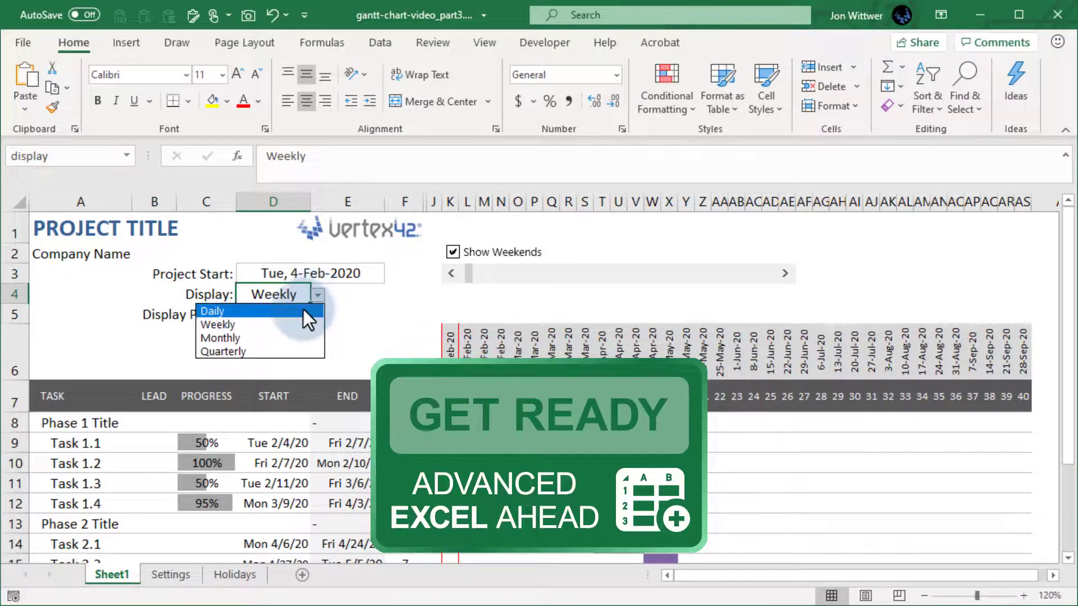
left_click(302, 310)
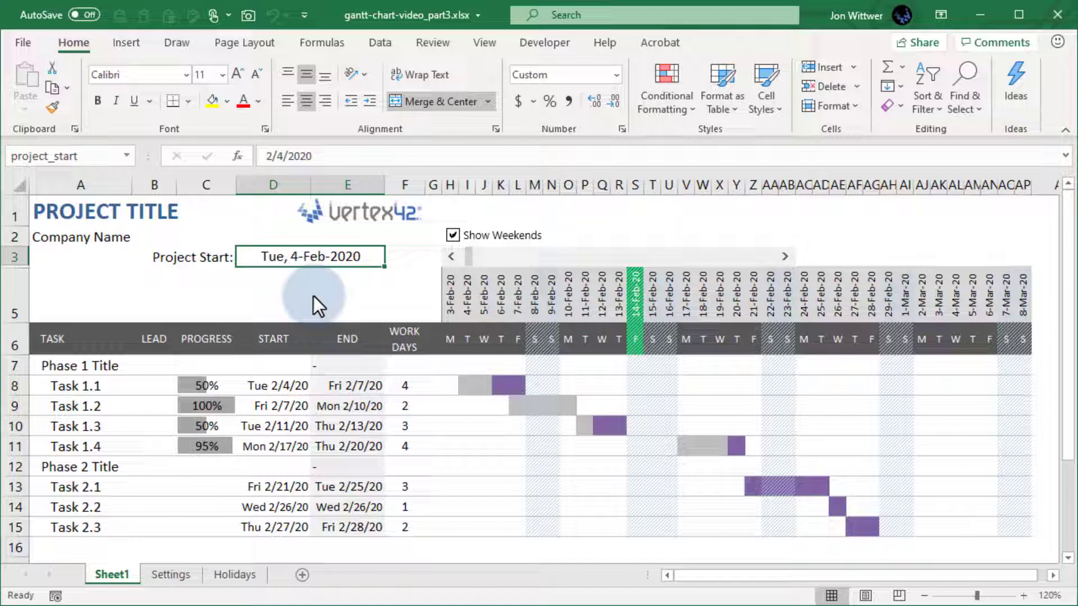
Step: Enter longer work-day values for the tasks in column F
left_click(404, 426)
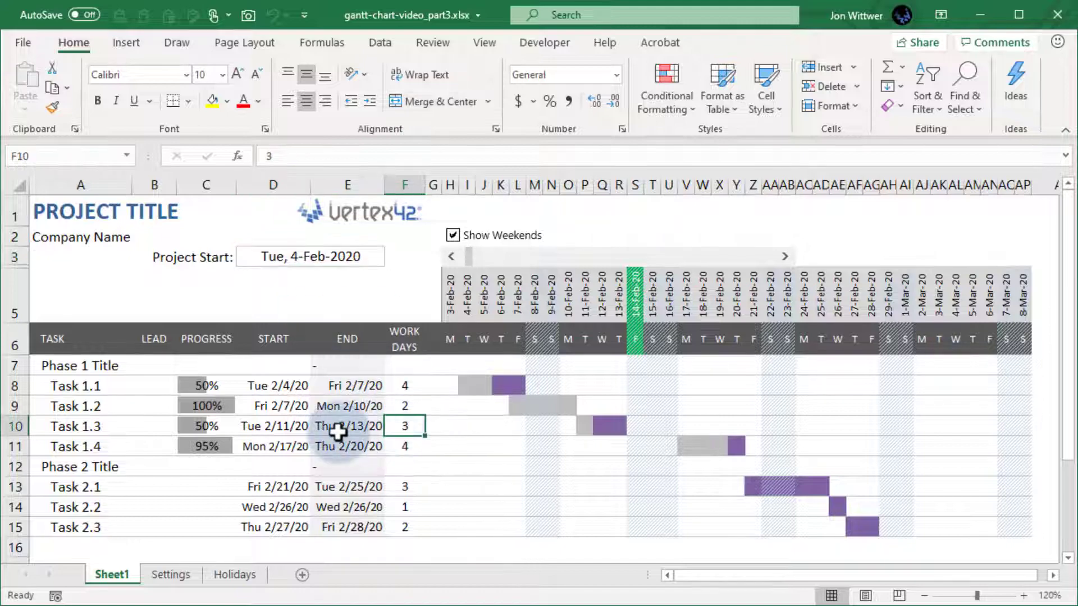
type("18")
key("Return")
type("20")
key("Return")
key("Return")
type("15 7 40")
key("Return")
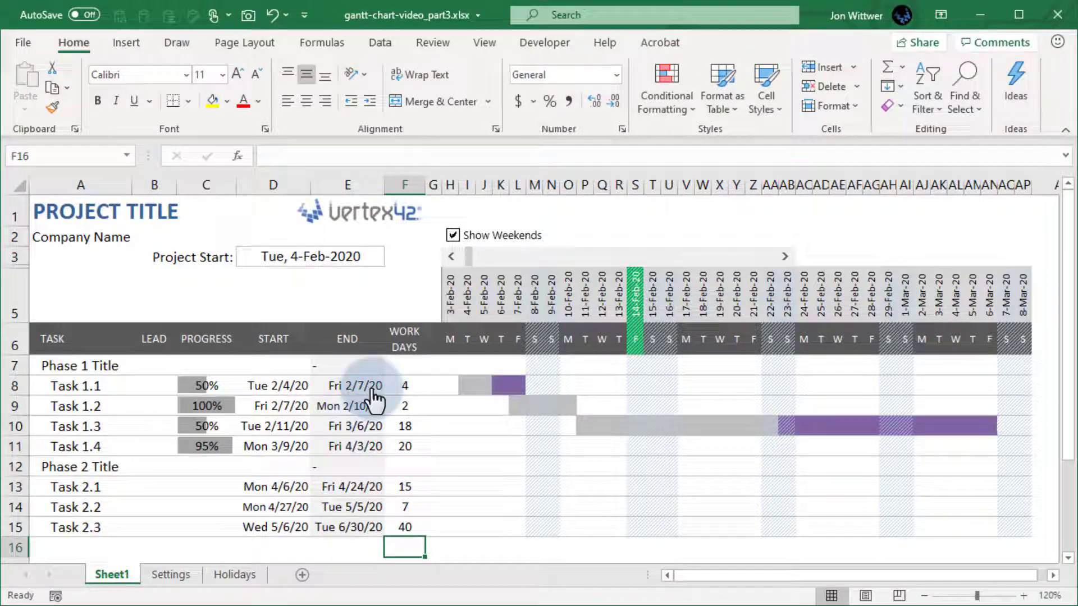
mouse_move(470, 261)
left_mouse_down()
mouse_move(528, 255)
mouse_move(463, 263)
left_mouse_up()
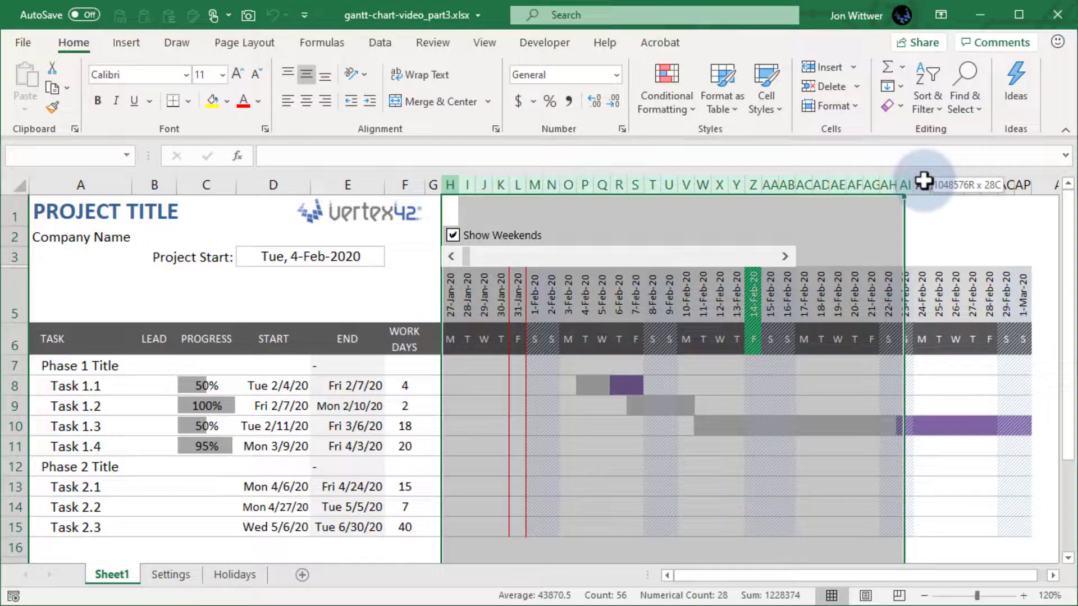
Step: Narrow the timeline day columns H through AP to a smaller width
left_click_drag(445, 183, 1021, 184)
left_click(790, 187)
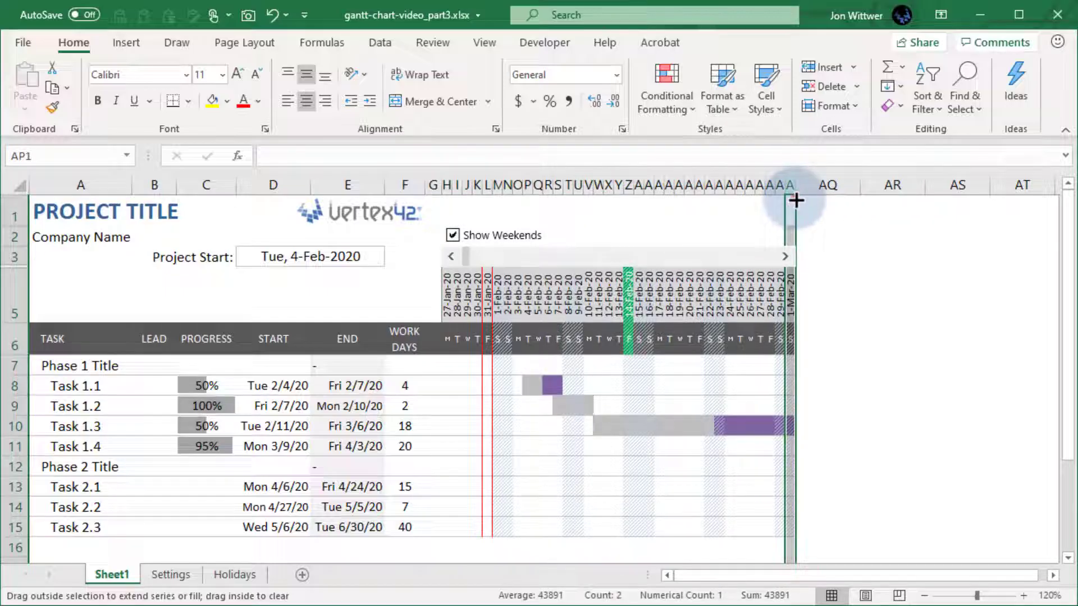
left_click_drag(795, 199, 707, 273)
key("ctrl+Home")
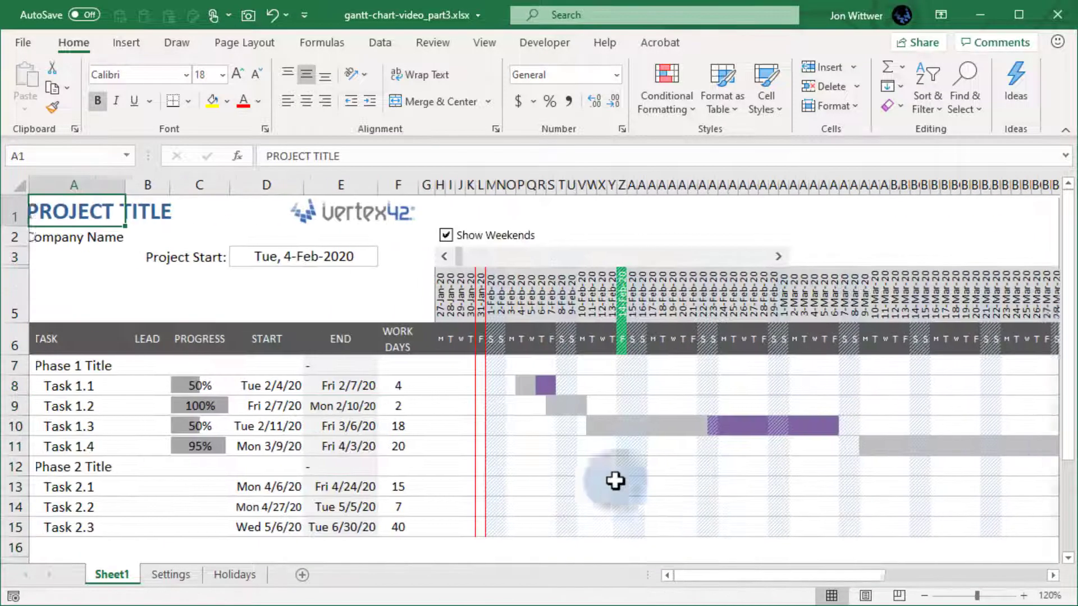
left_click_drag(697, 575, 677, 578)
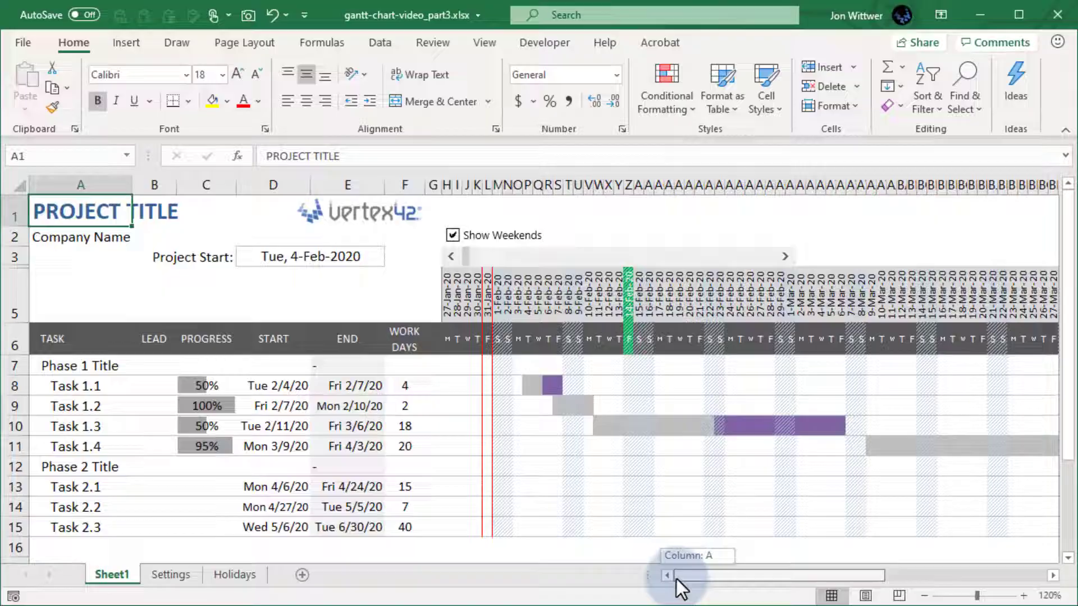
Step: Freeze panes at H7 so task columns and header rows stay visible
left_click(446, 366)
left_click(485, 43)
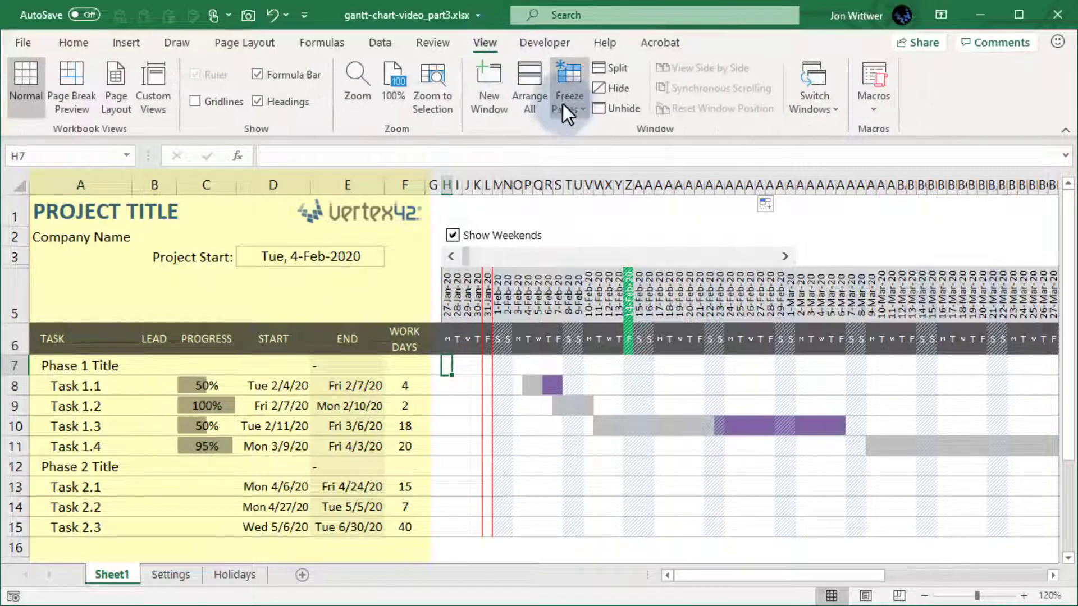
left_click(562, 104)
left_click(651, 147)
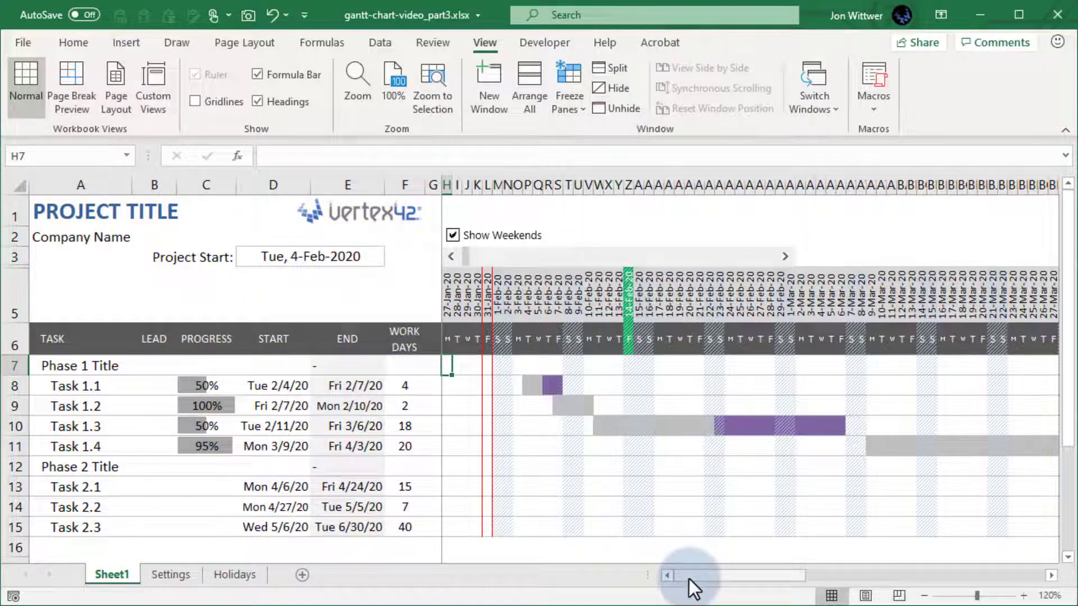
left_click_drag(689, 578, 649, 571)
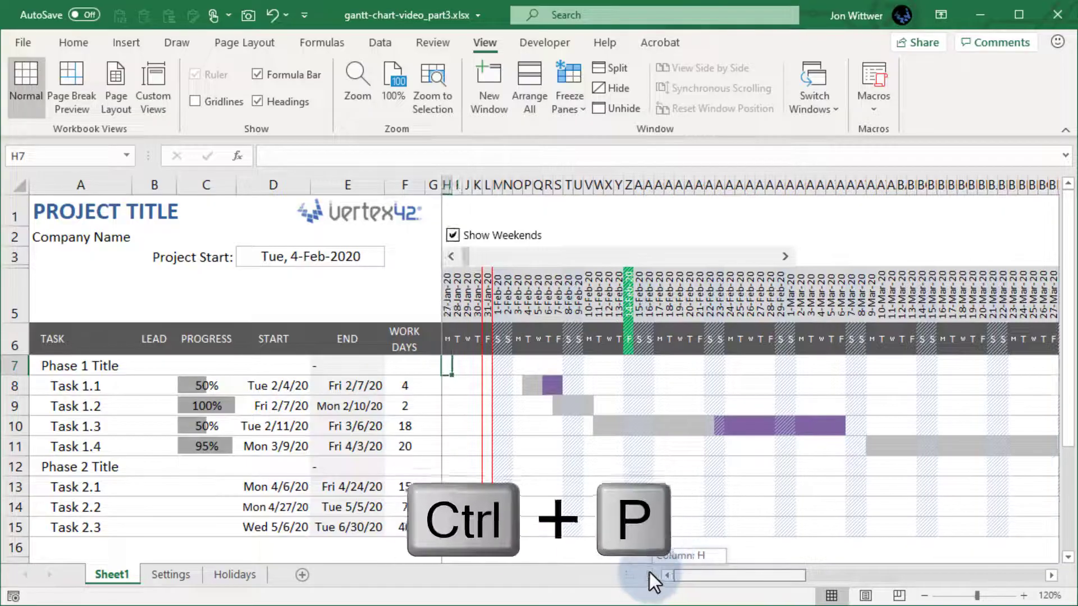
Step: Set columns $A:$F to repeat at left on every printed page
key("ctrl+p")
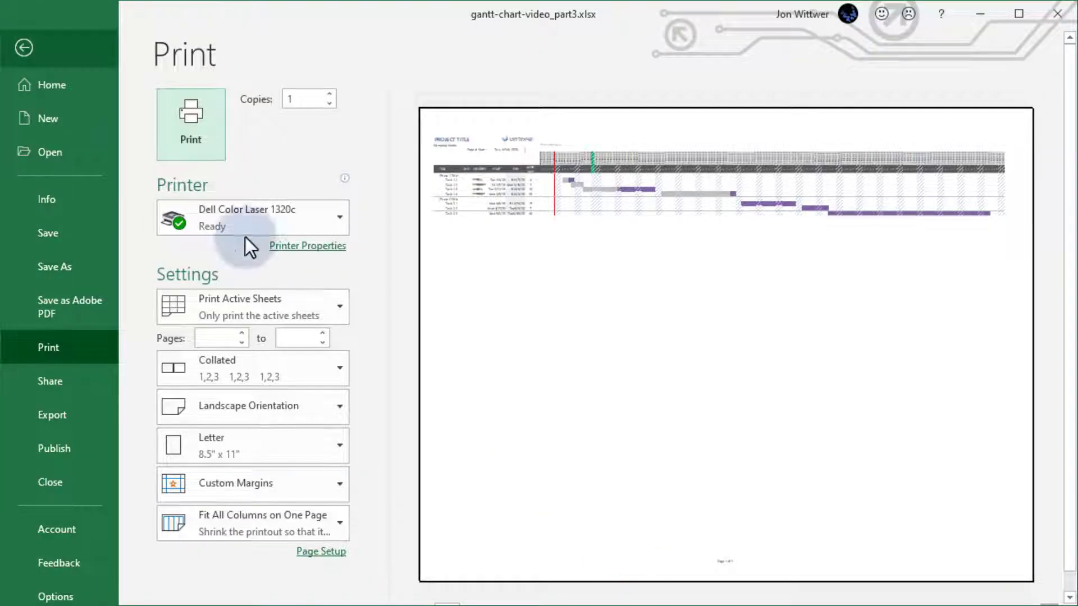
left_click(24, 47)
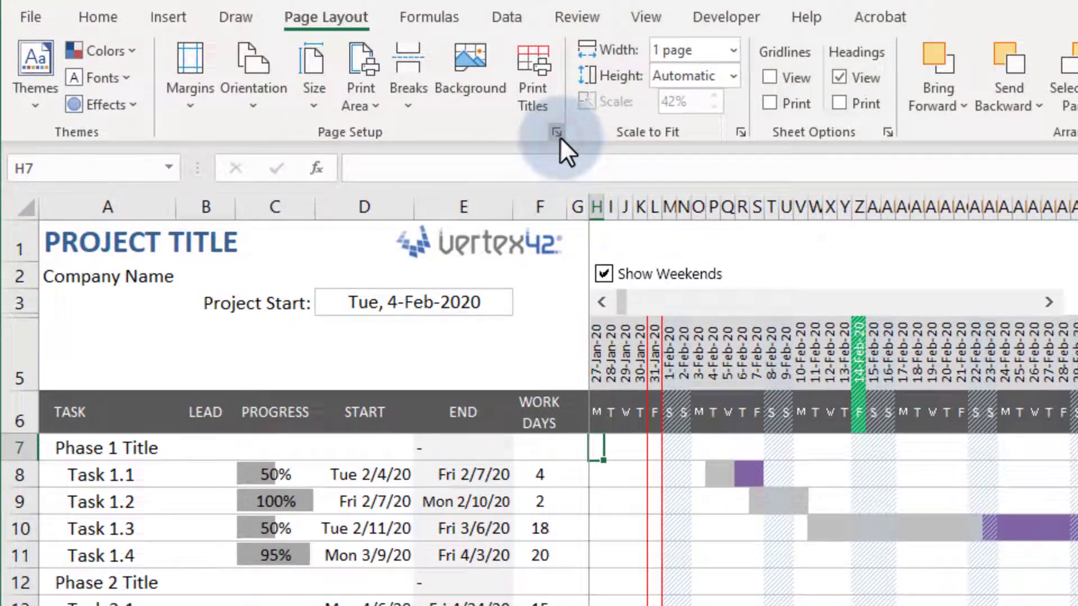
left_click(557, 134)
left_click(625, 159)
left_click(937, 264)
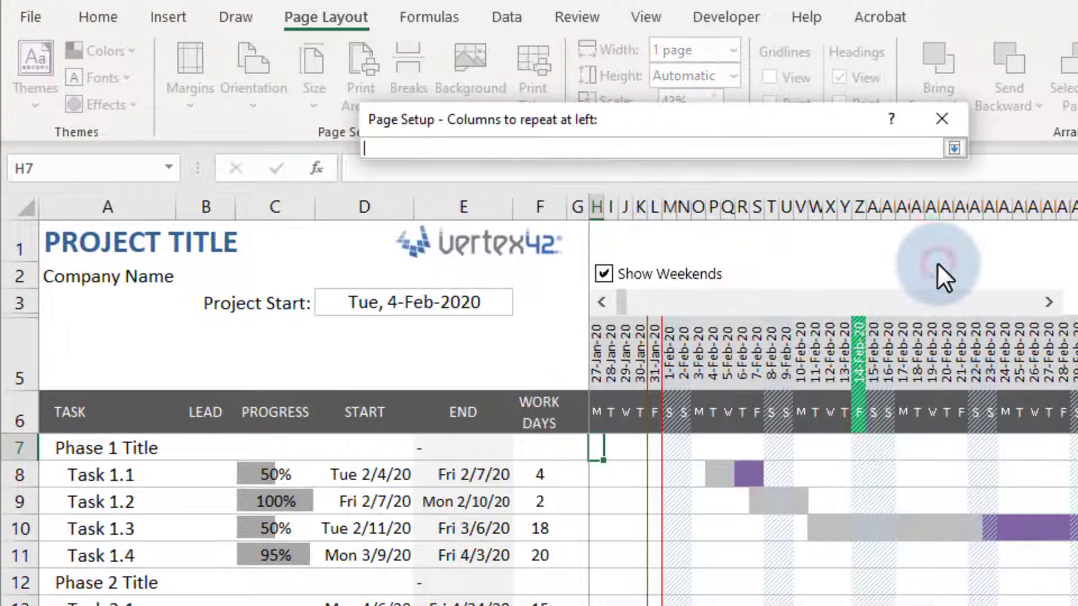
left_click_drag(144, 206, 530, 208)
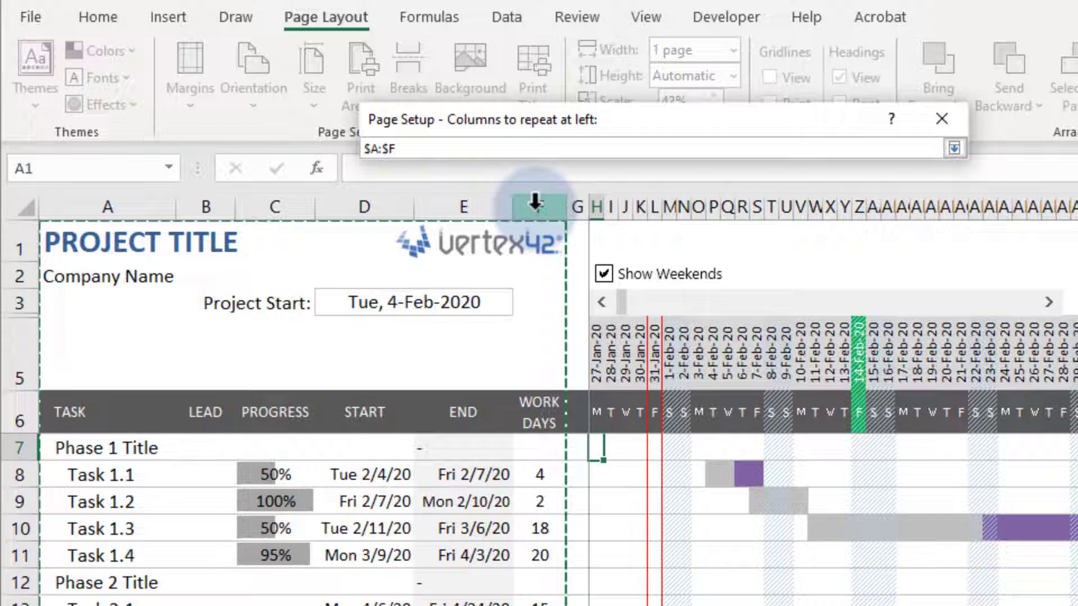
key("Return")
Step: Fit the printout to 3 pages wide in Page Setup and apply
left_click(457, 160)
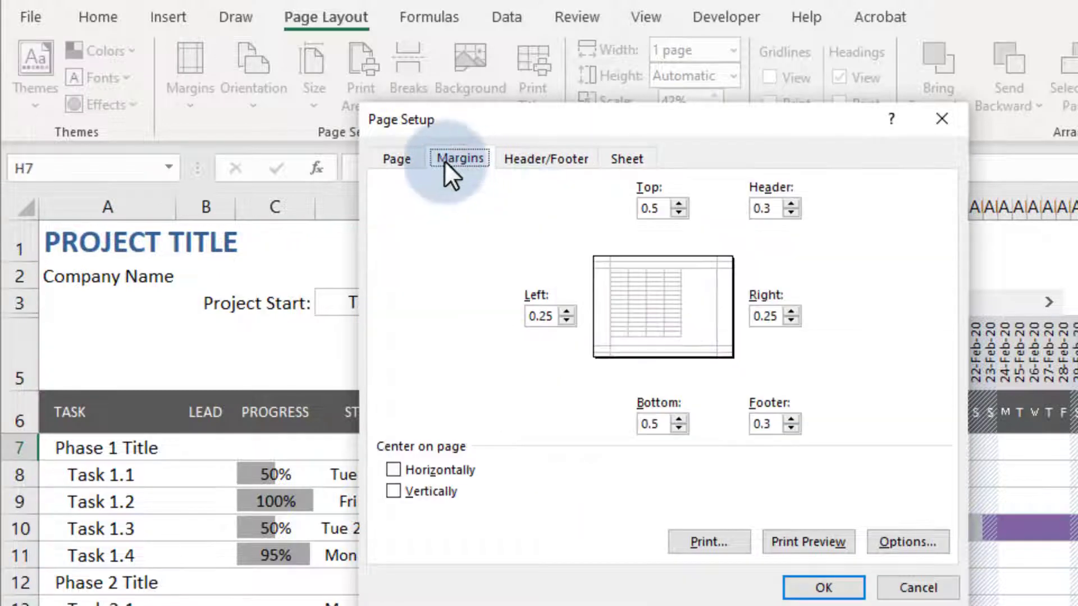
left_click(394, 159)
double_click(498, 318)
type("3")
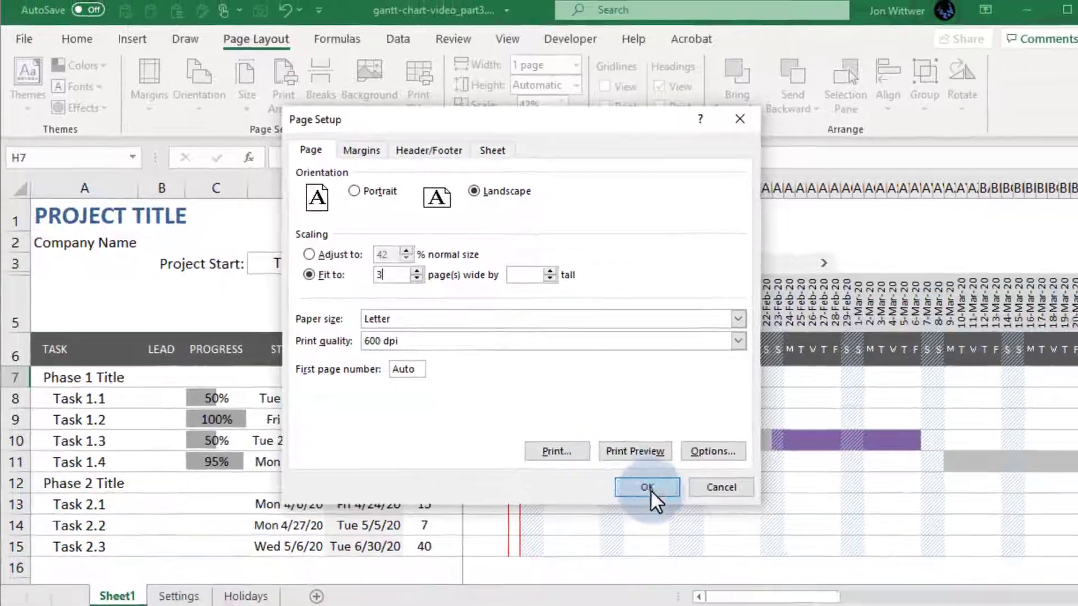
left_click(650, 489)
Step: Preview all three landscape pages, then return to the worksheet
key("ctrl+p")
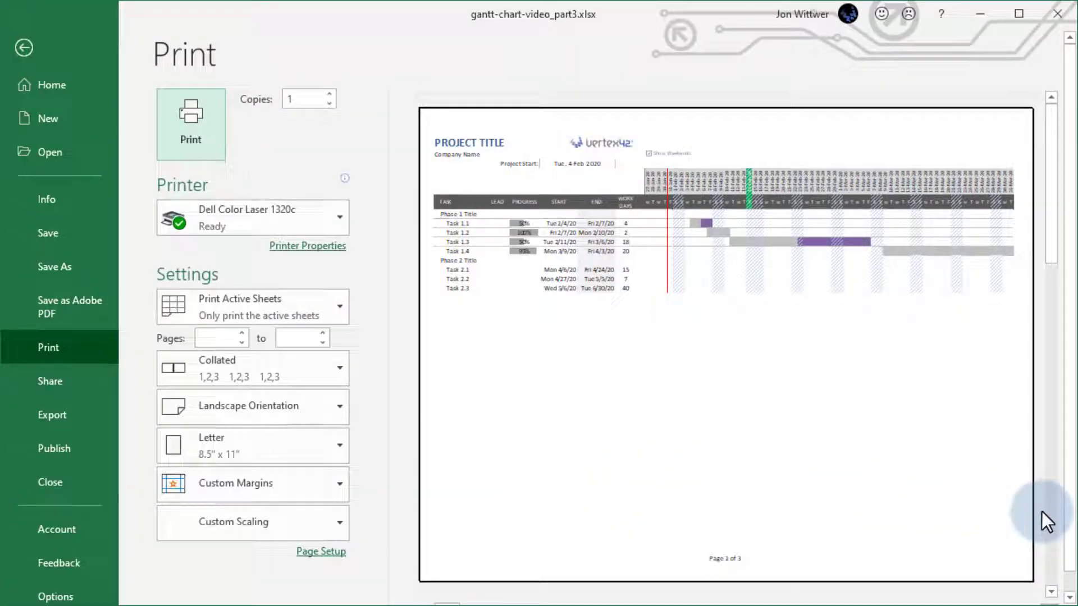
left_click(1049, 513)
left_click(1050, 513)
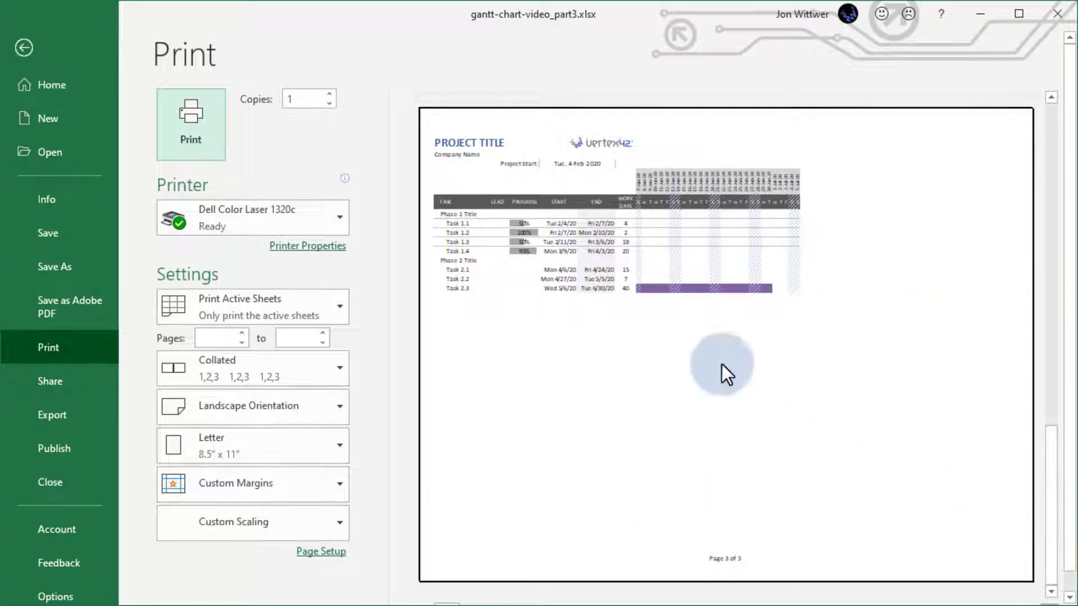
left_click(22, 49)
Step: Undo the column narrowing and unfreeze all panes
key("ctrl+z")
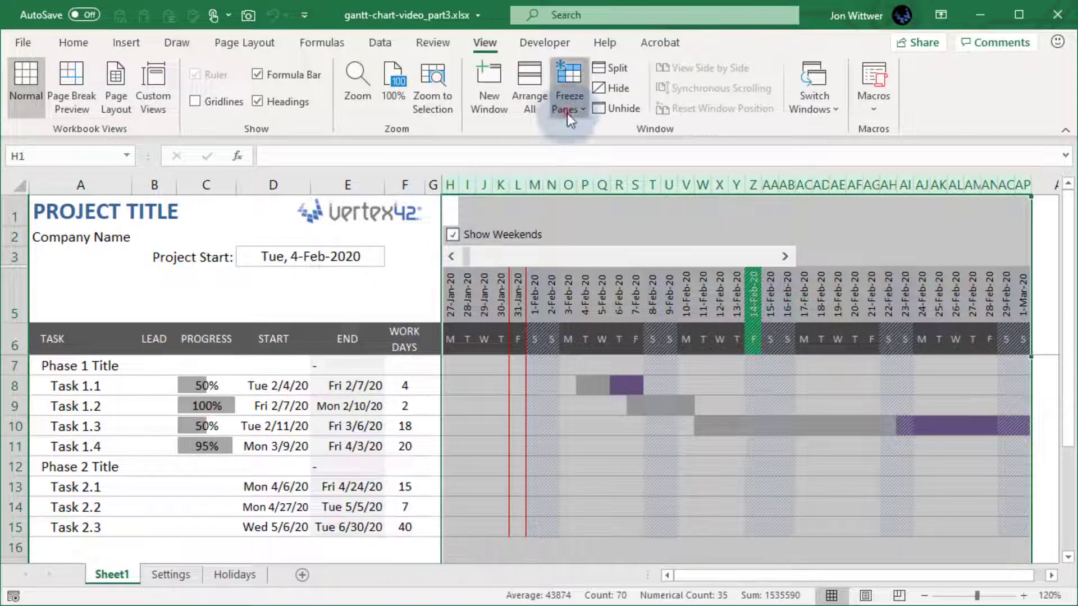
left_click(567, 109)
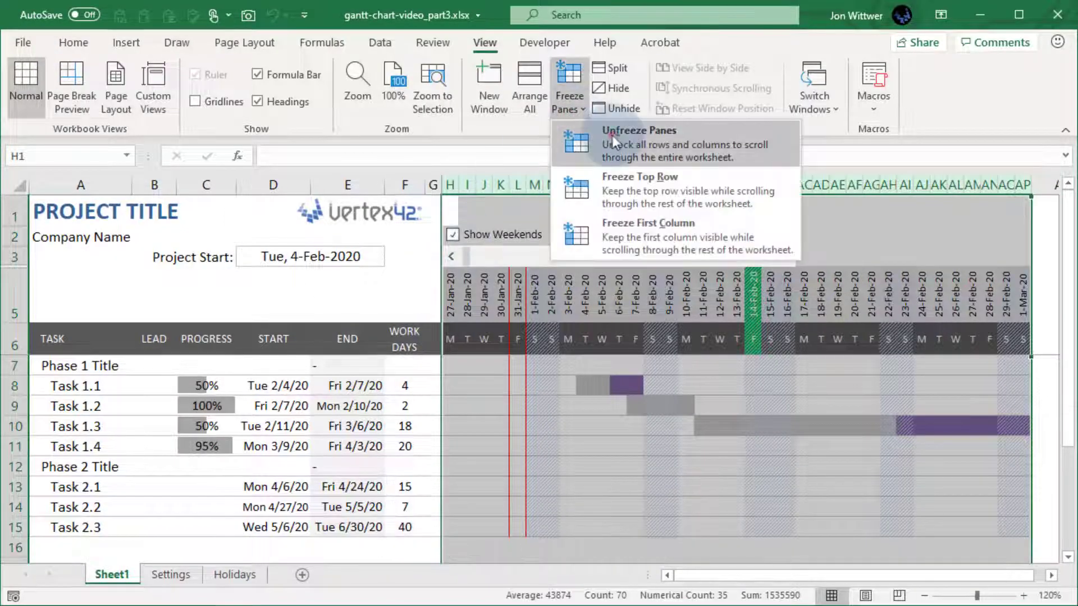
left_click(589, 198)
left_click(410, 362)
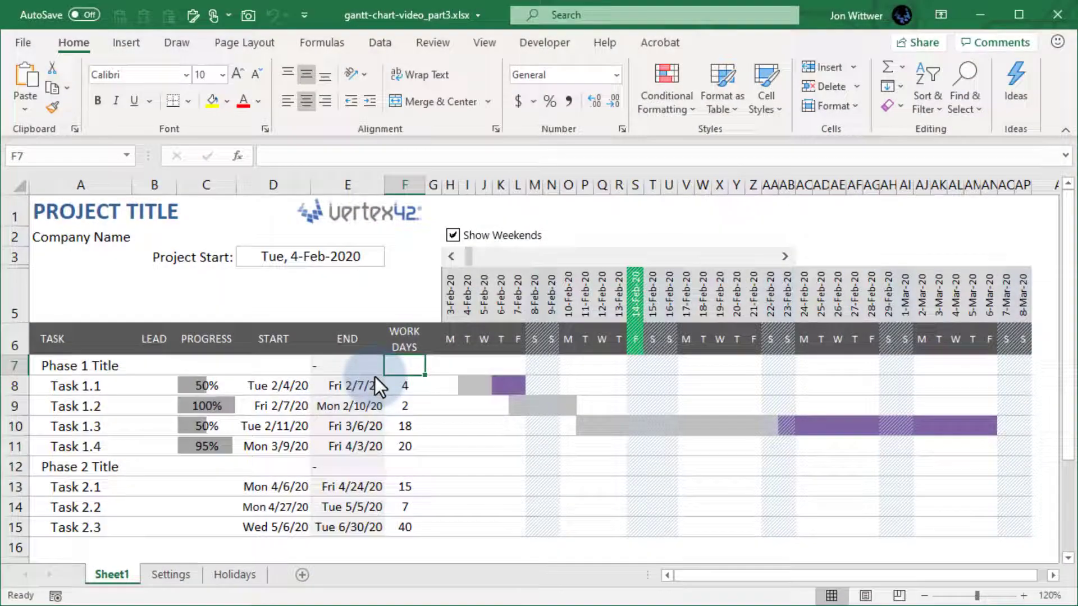
Step: Insert a new column G before the timeline headed CAL DAYS
right_click(433, 186)
left_click(477, 321)
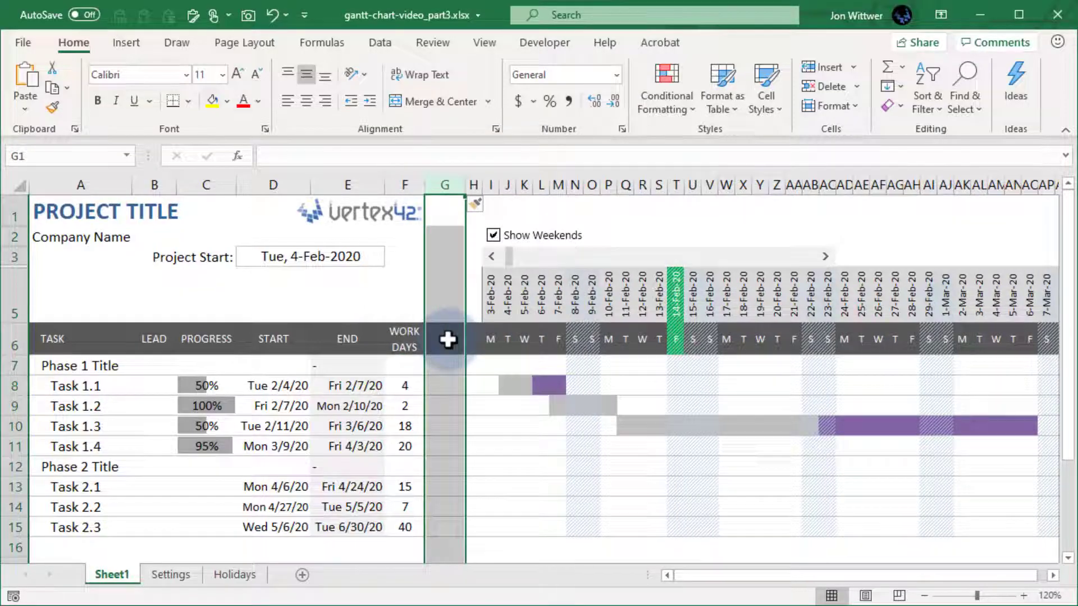
left_click(447, 338)
type("CAL DAYS")
key("Return")
type("=")
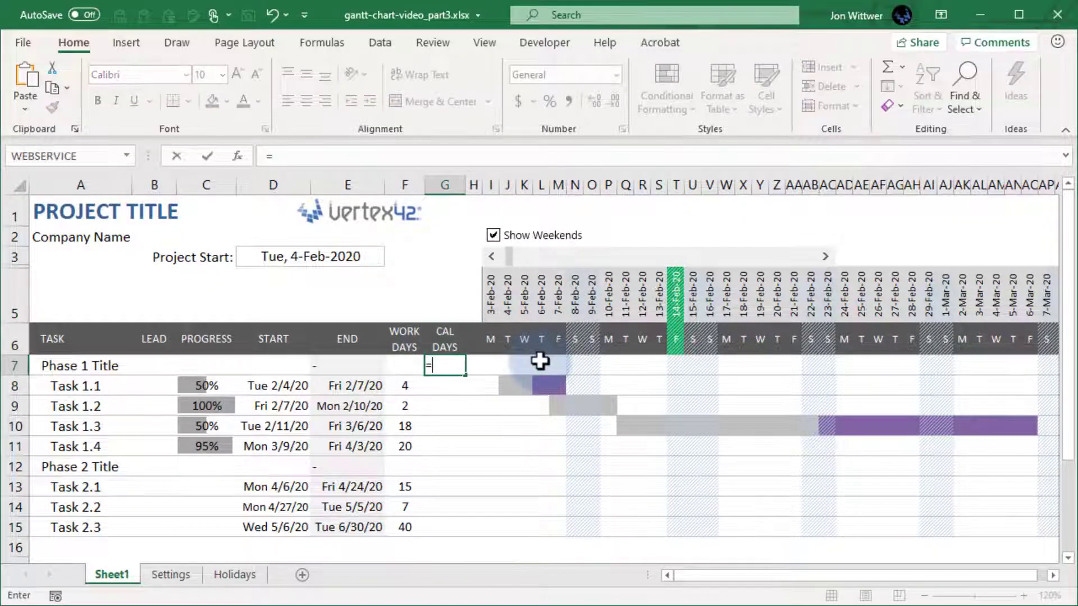
Step: Enter =IFERROR(E7-D7+1,0) in G7 and fill it down through G15
left_click(356, 366)
type("-")
left_click(278, 364)
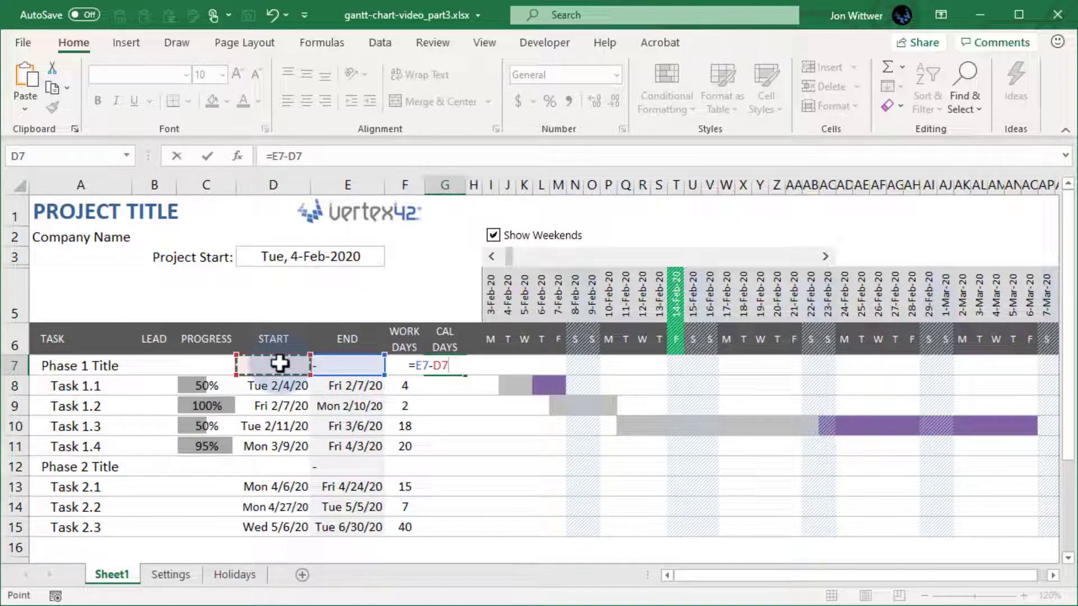
key("Return")
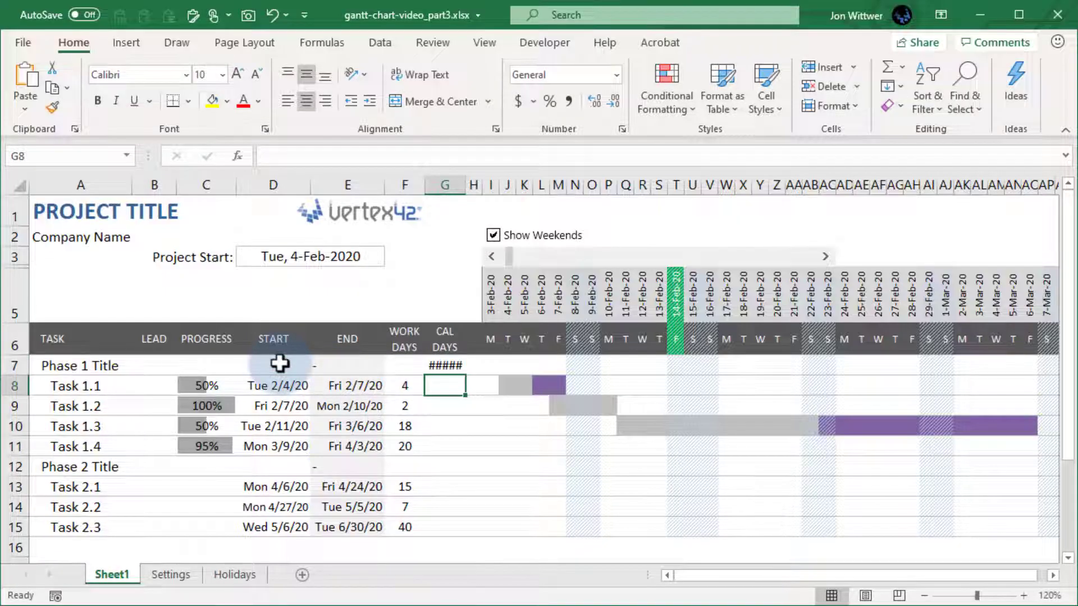
key("Up")
left_click(273, 156)
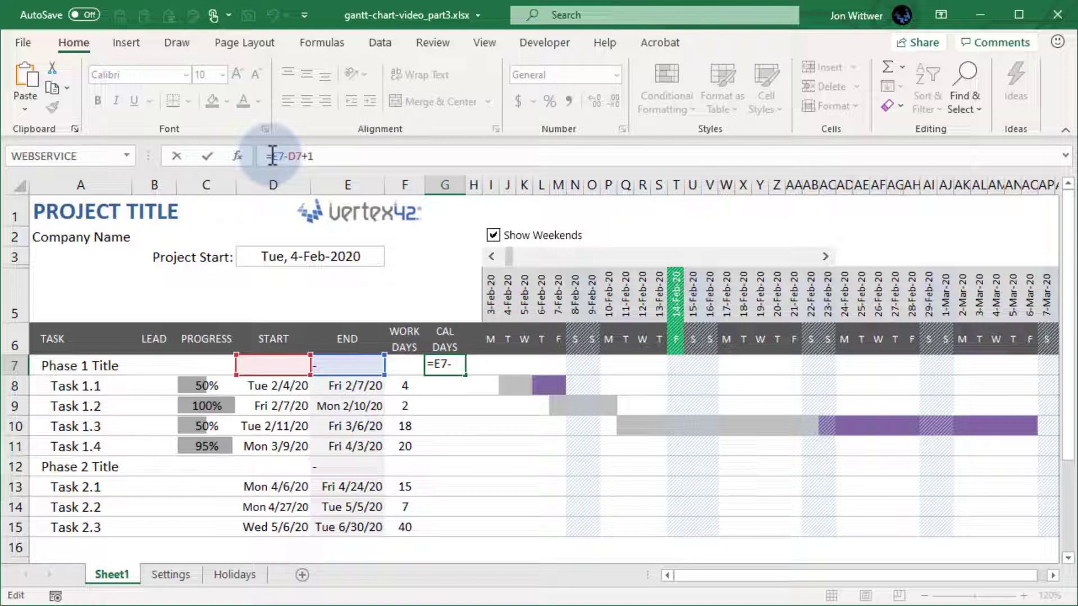
type("IFERROR(")
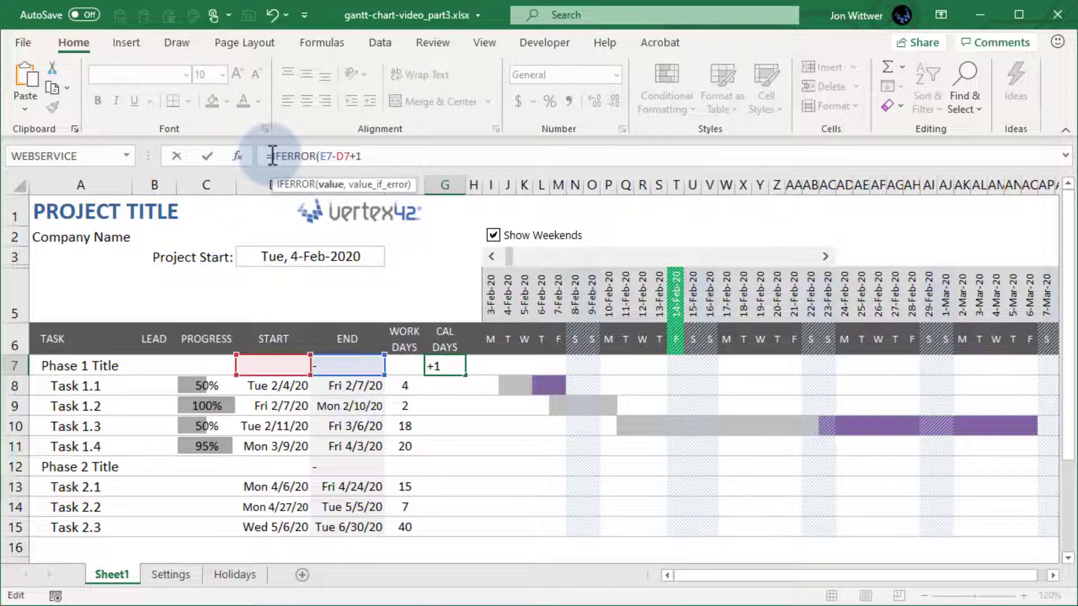
type(")")
key("Return")
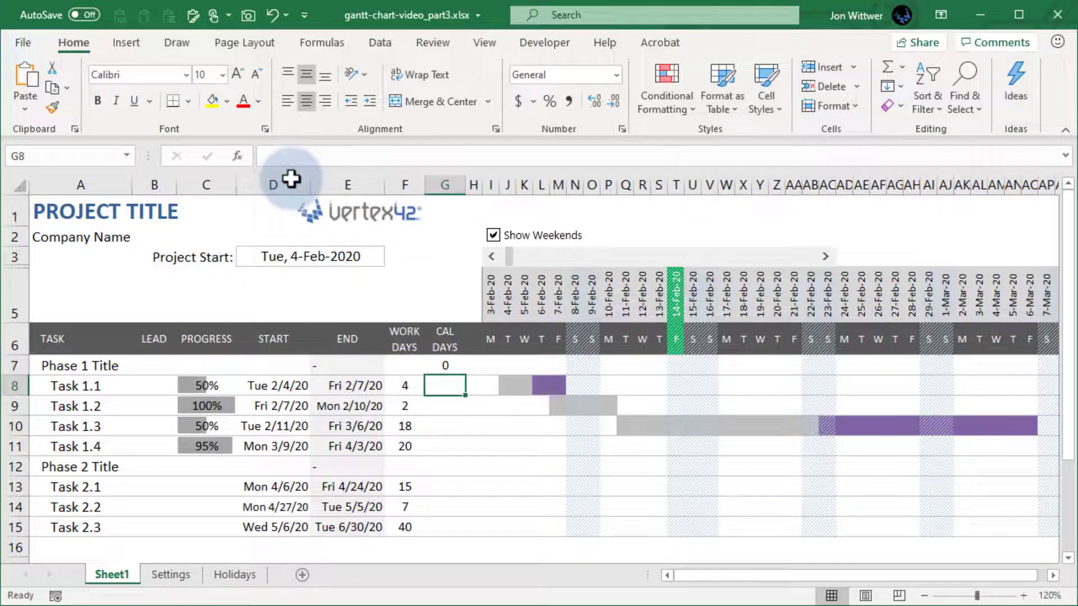
left_click(447, 368)
double_click(466, 376)
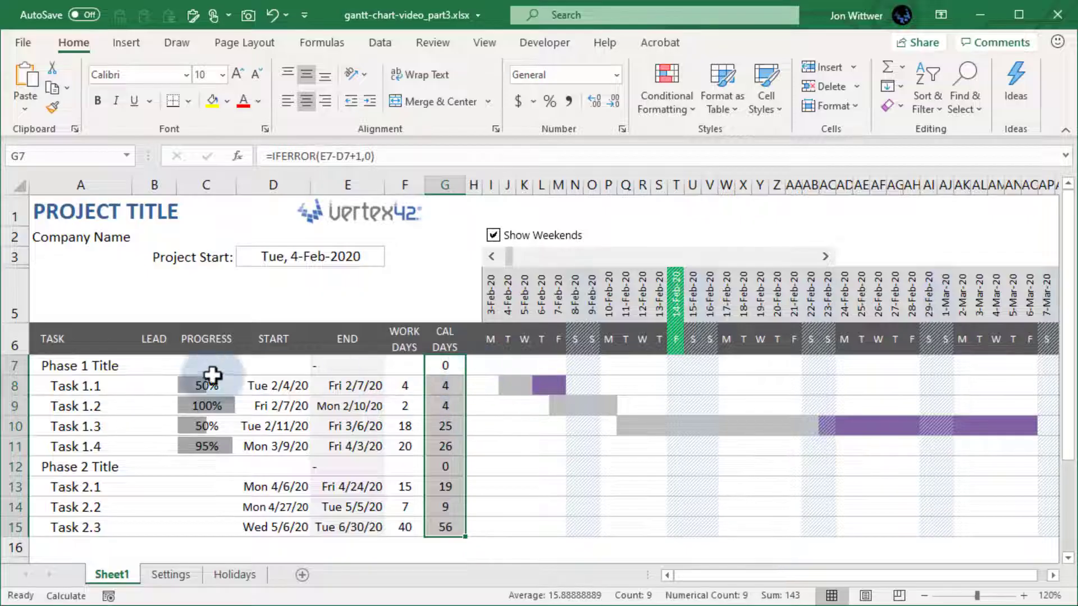
Step: Insert a stacked bar chart from task names A7:A15 and start dates D7:D15
left_click_drag(68, 366, 53, 527)
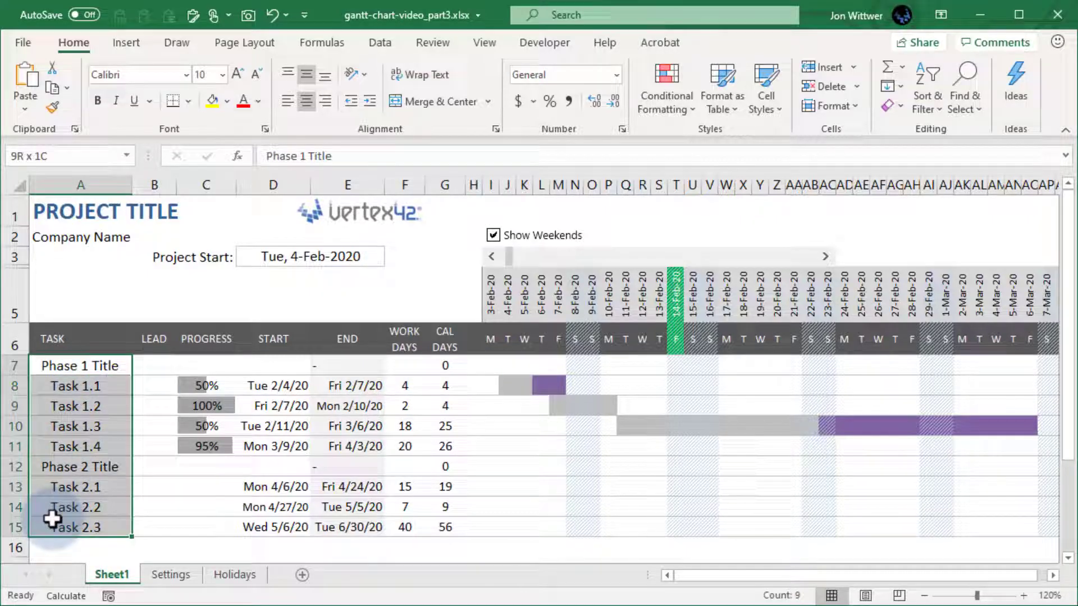
left_click_drag(278, 366, 268, 523, "ctrl")
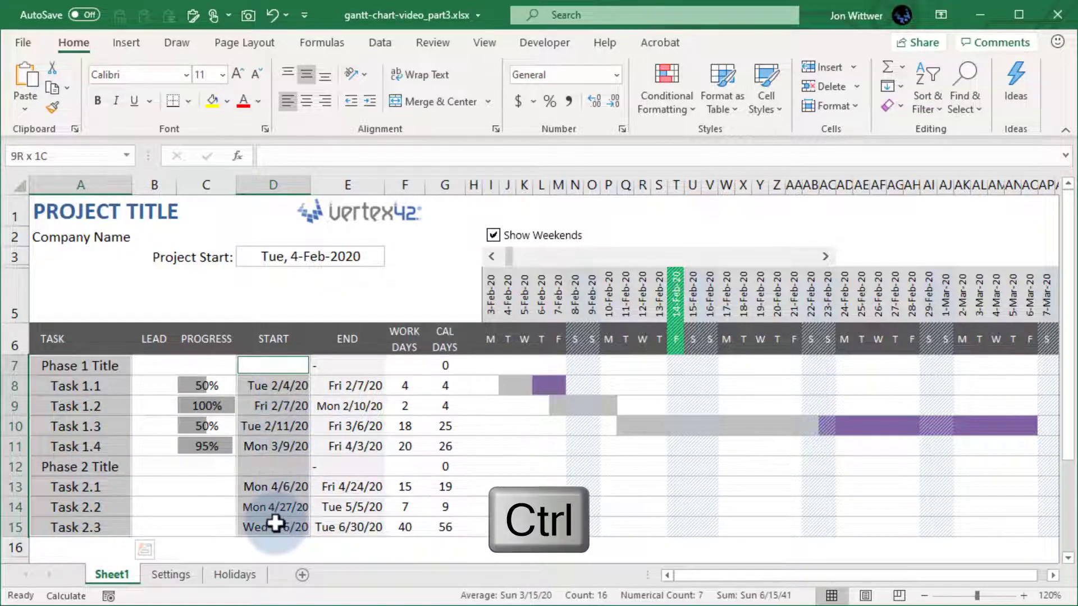
left_click(129, 47)
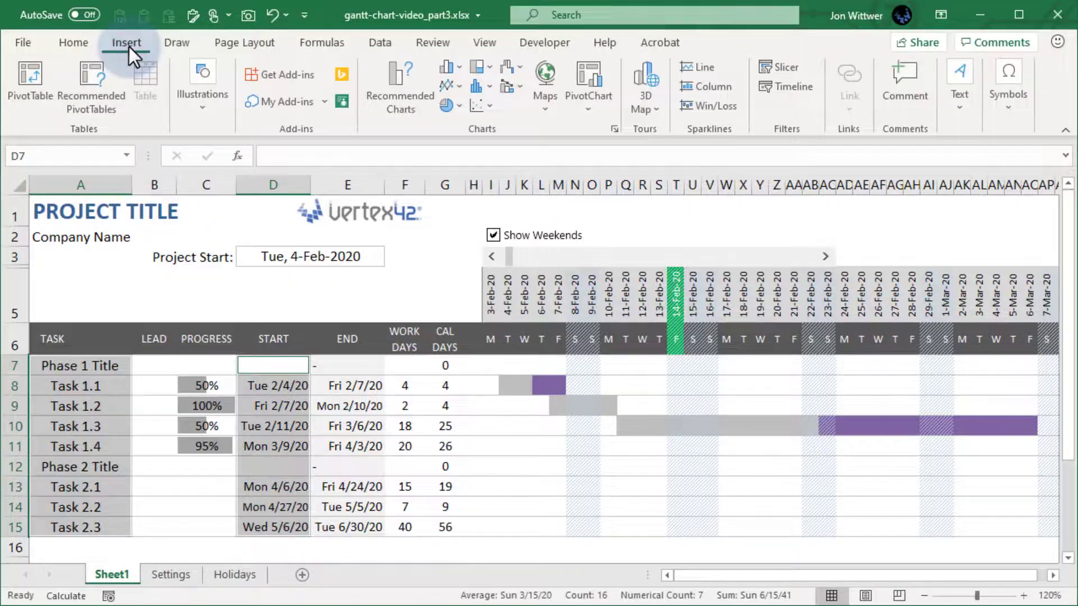
left_click(457, 72)
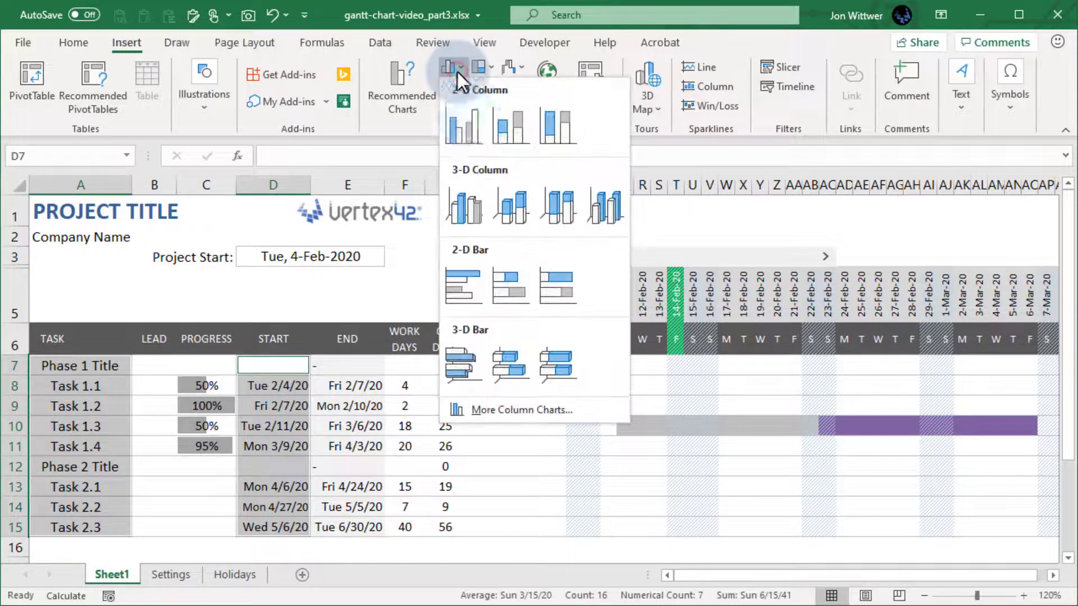
left_click(514, 290)
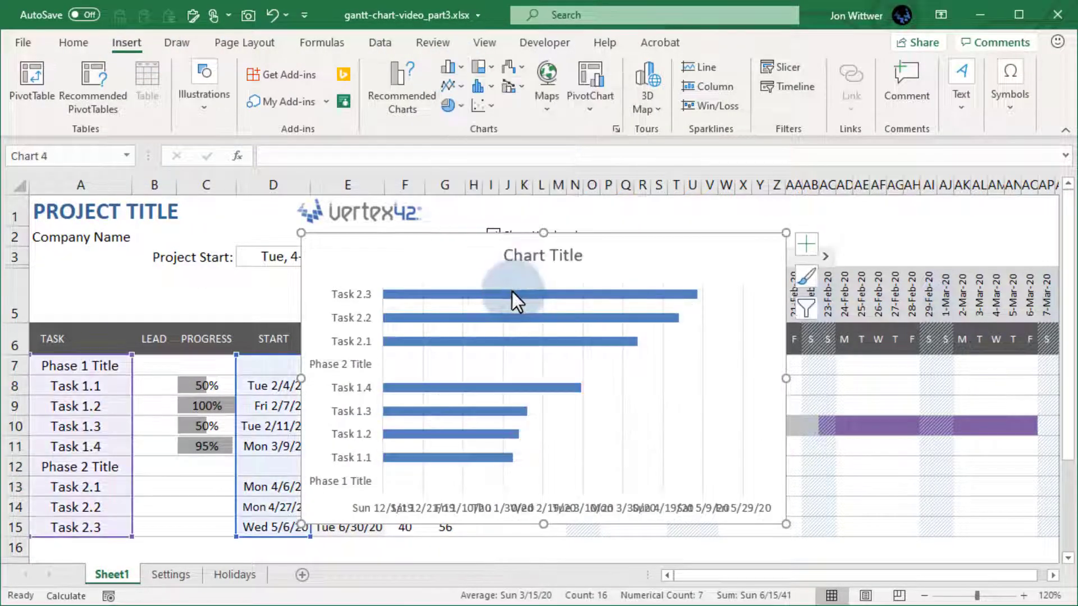
Step: Set the task axis to Categories in reverse order so Phase 1 lists first
right_click(359, 340)
left_click(430, 581)
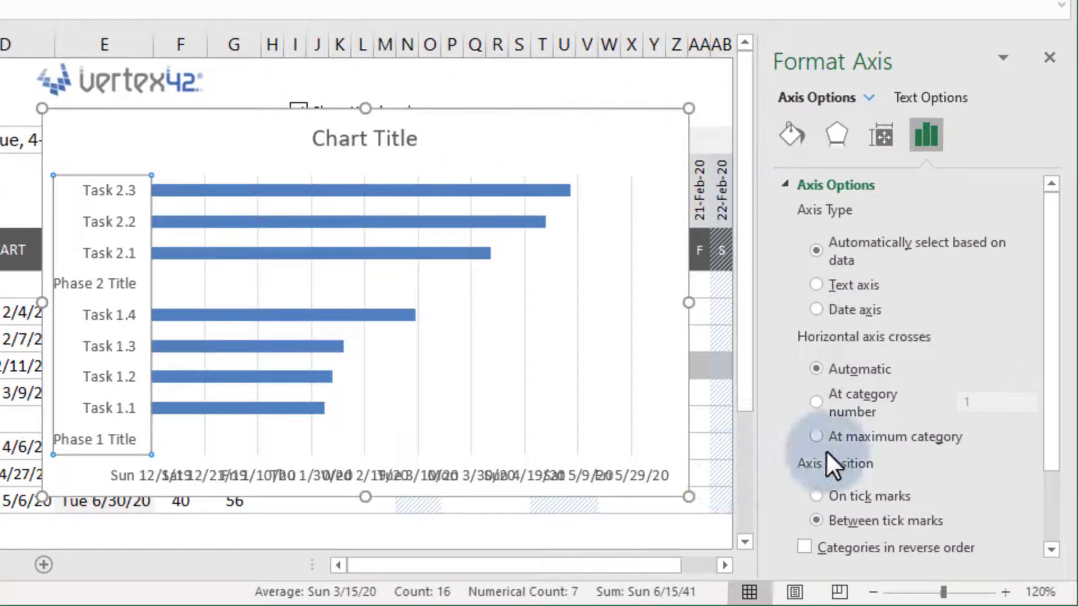
scroll(826, 451, "down", 2)
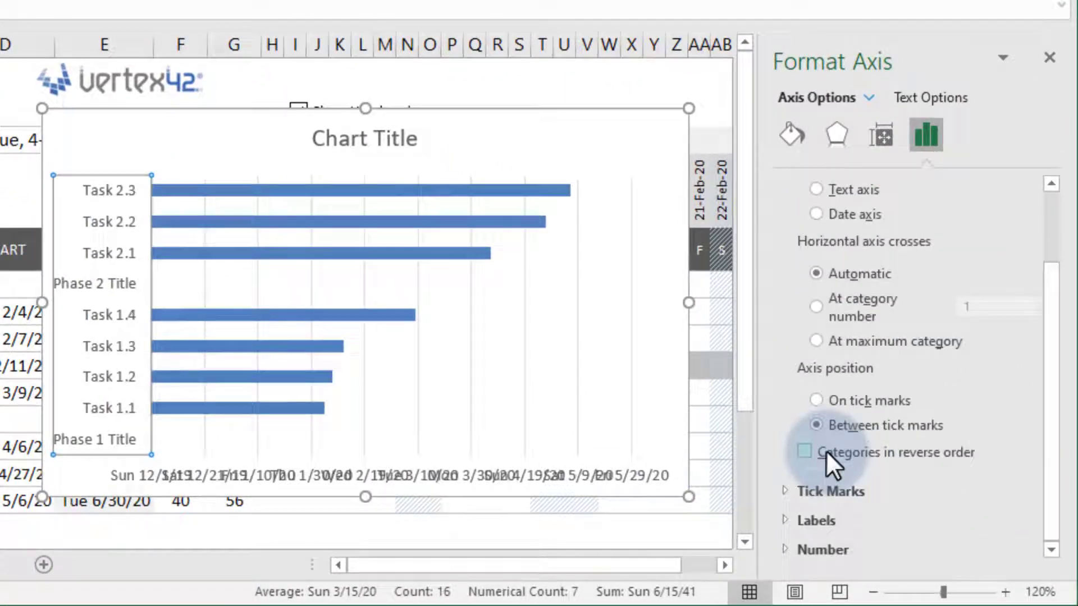
left_click(826, 450)
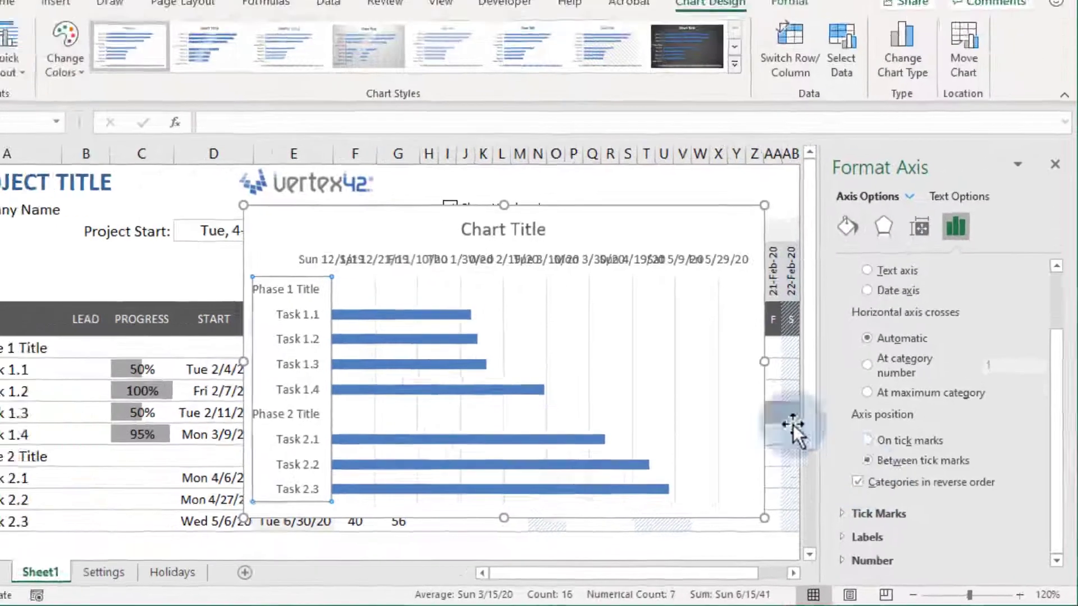
Step: Link the chart title to the PROJECT TITLE cell A1
left_click(543, 253)
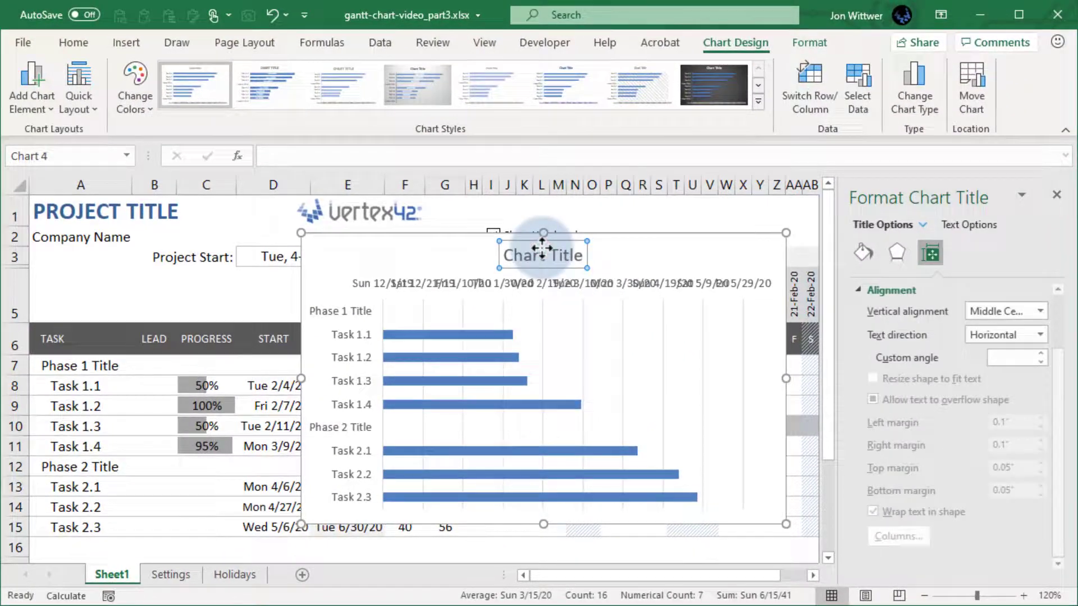
type("=")
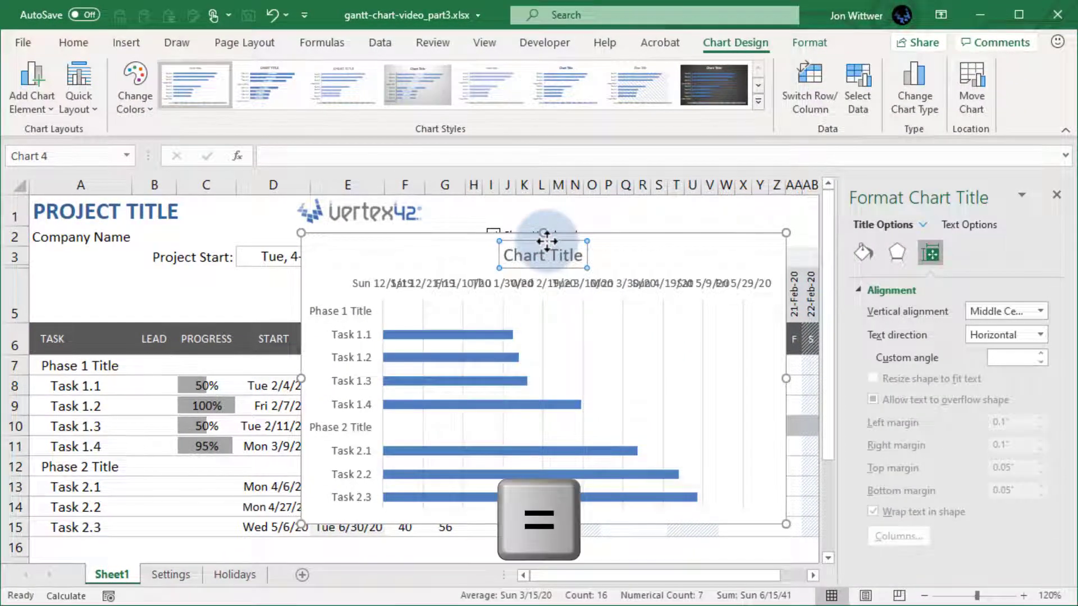
left_click(82, 212)
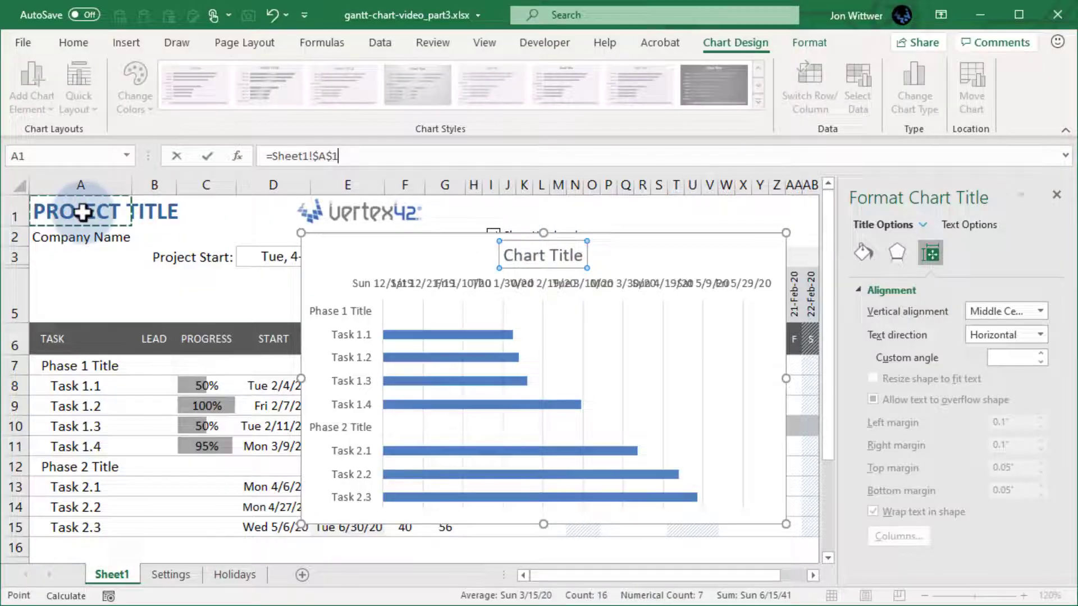
key("Return")
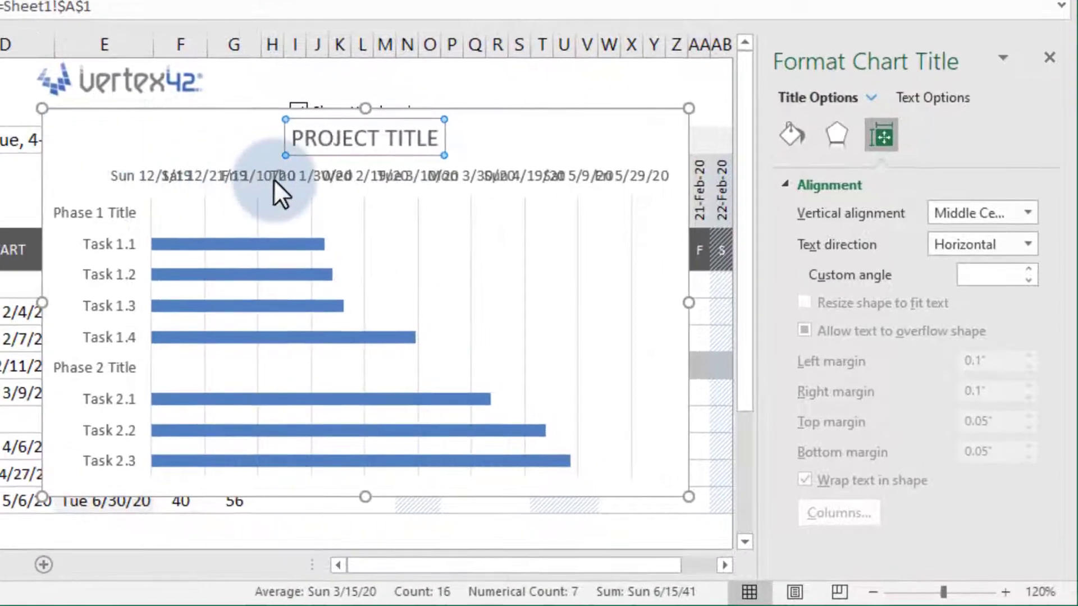
Step: Format the chart's horizontal axis labels with the Date number category
left_click(274, 179)
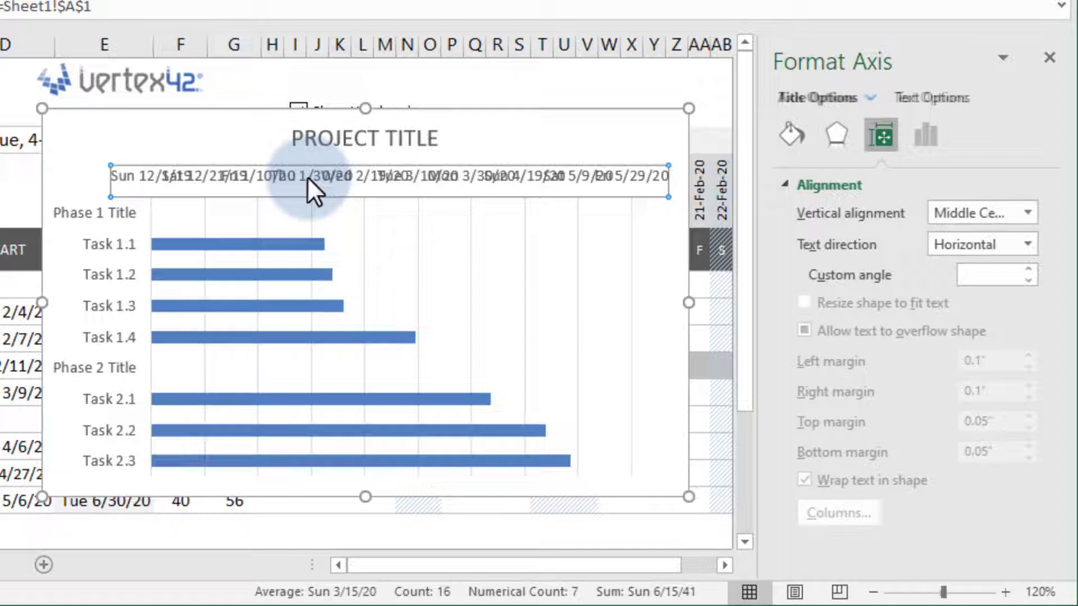
left_click(925, 137)
left_click(821, 273)
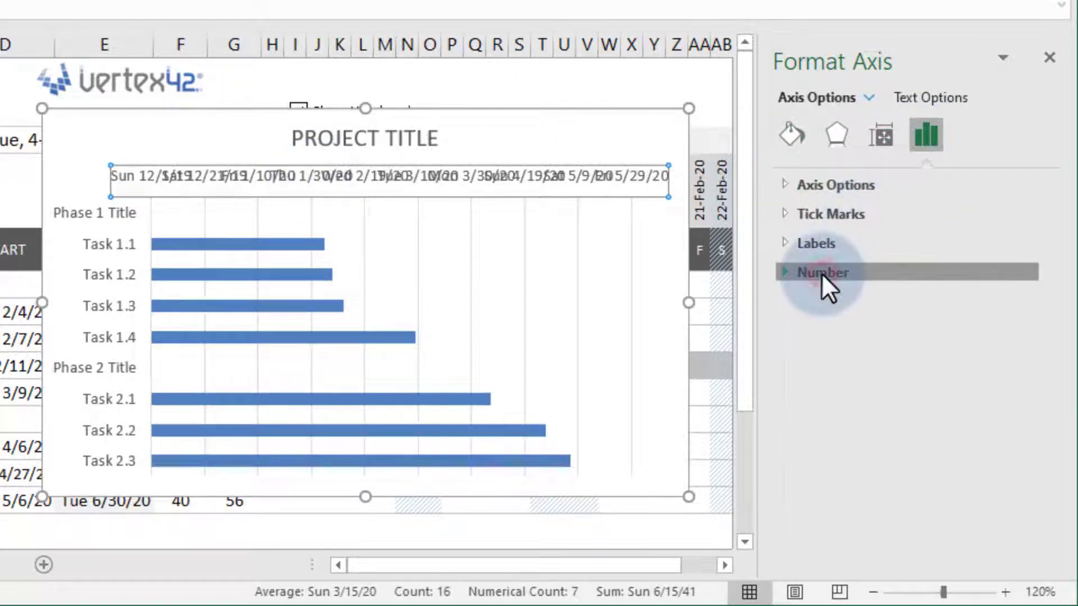
left_click(1009, 324)
left_click(905, 434)
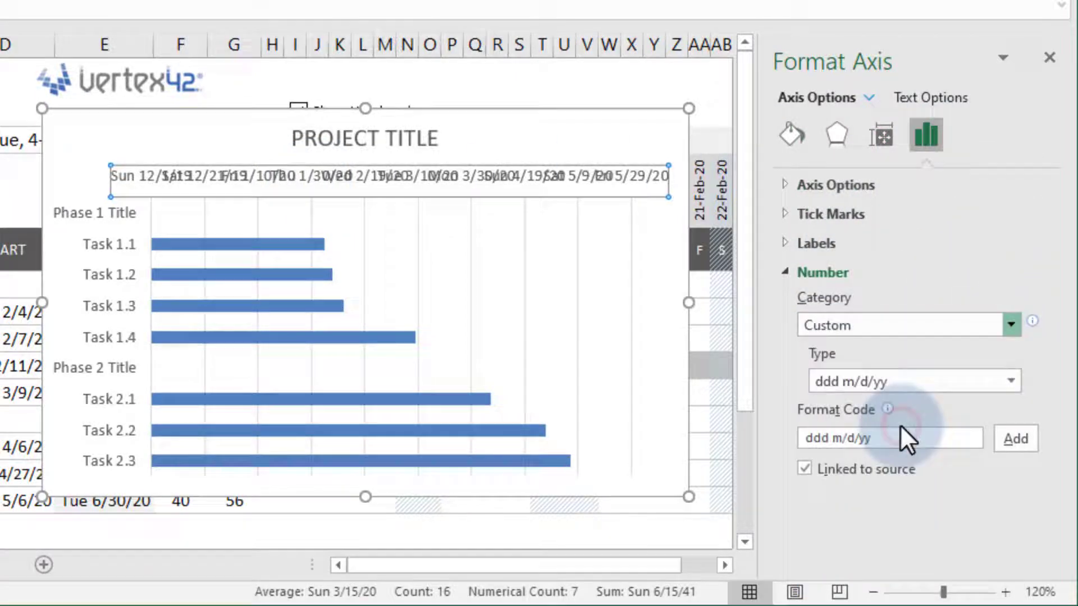
Step: Set the date axis major unit to 30.4 and minimum bound to 2/1/2020
left_click(846, 188)
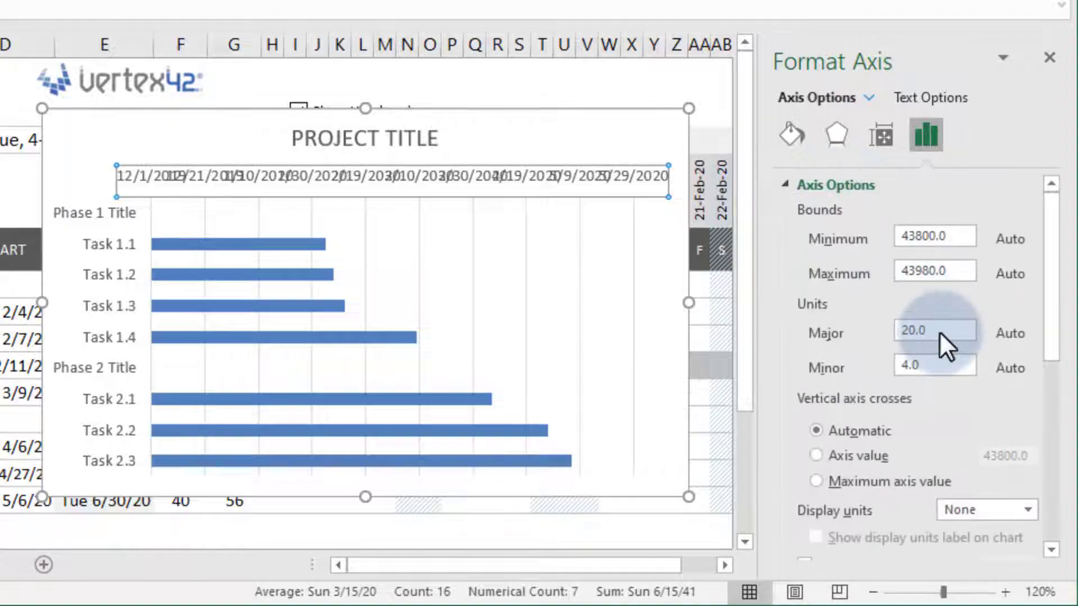
left_click_drag(941, 333, 870, 333)
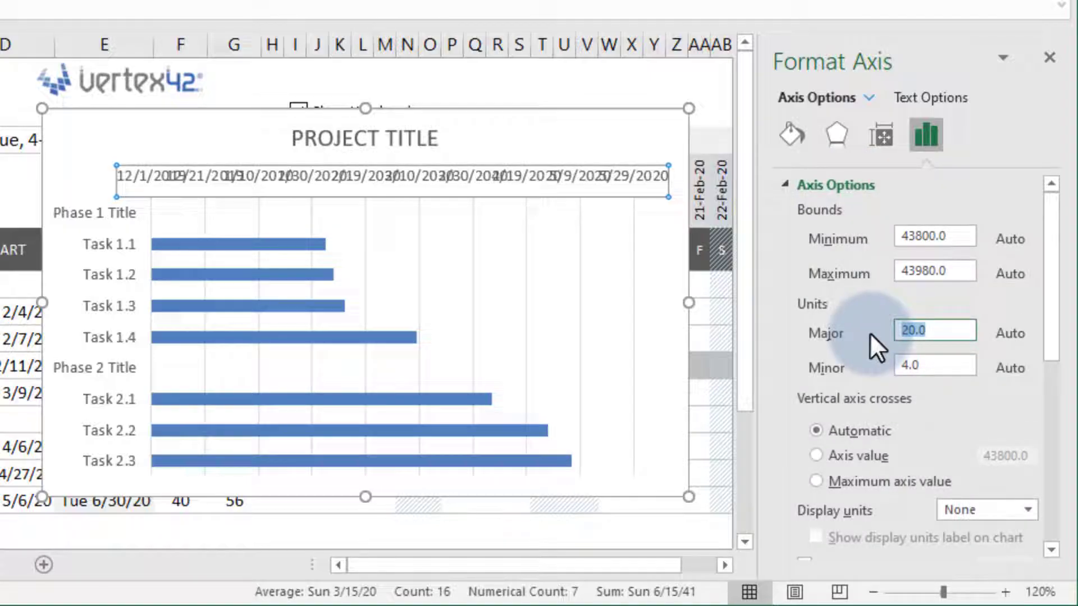
type("30.4")
key("Return")
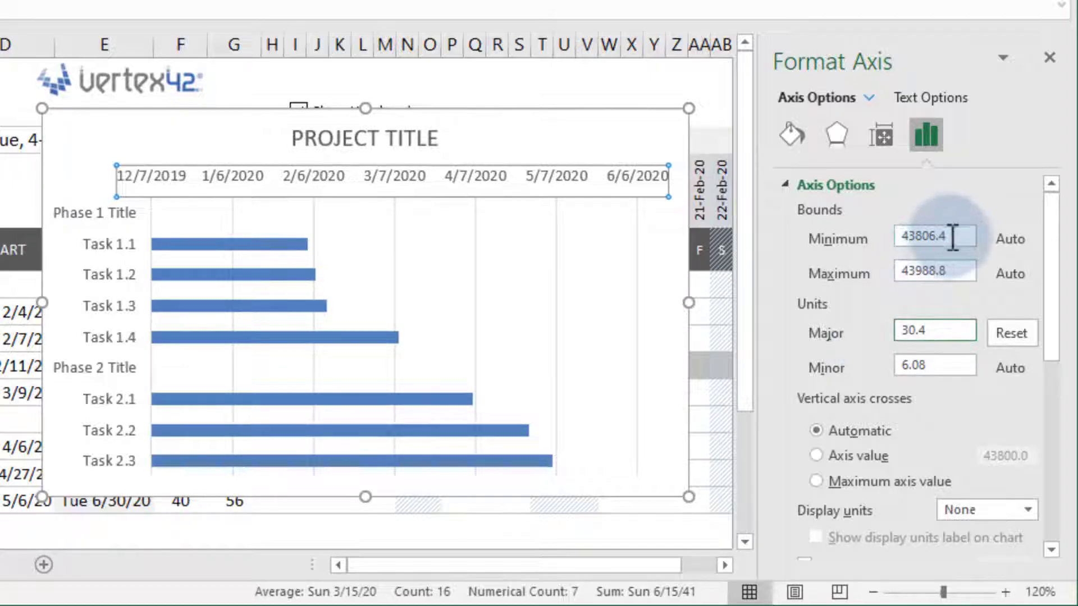
left_click_drag(952, 237, 885, 242)
type("2/1/2020")
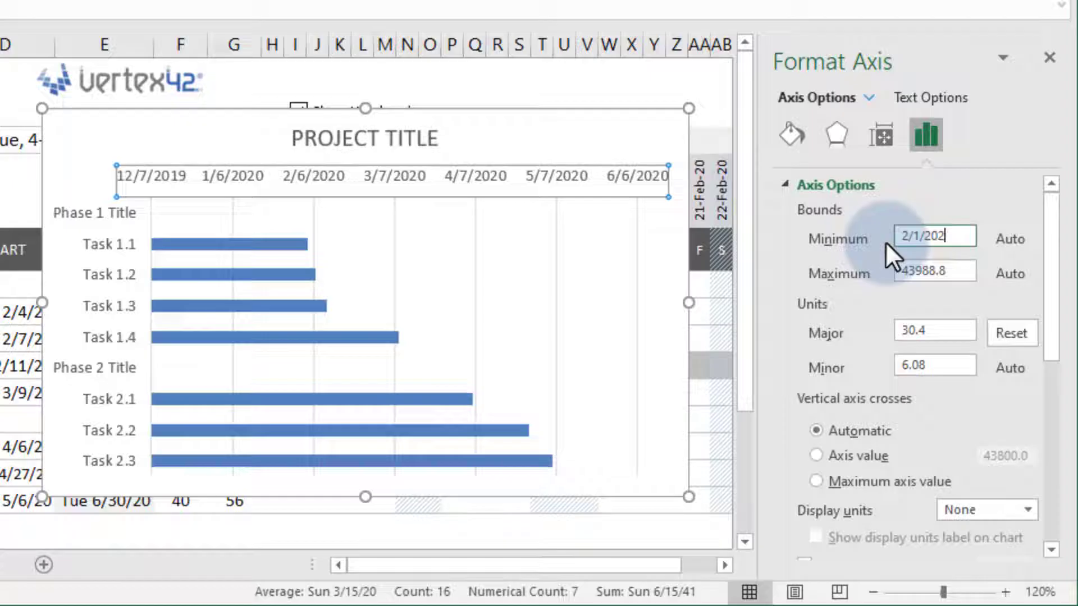
key("Return")
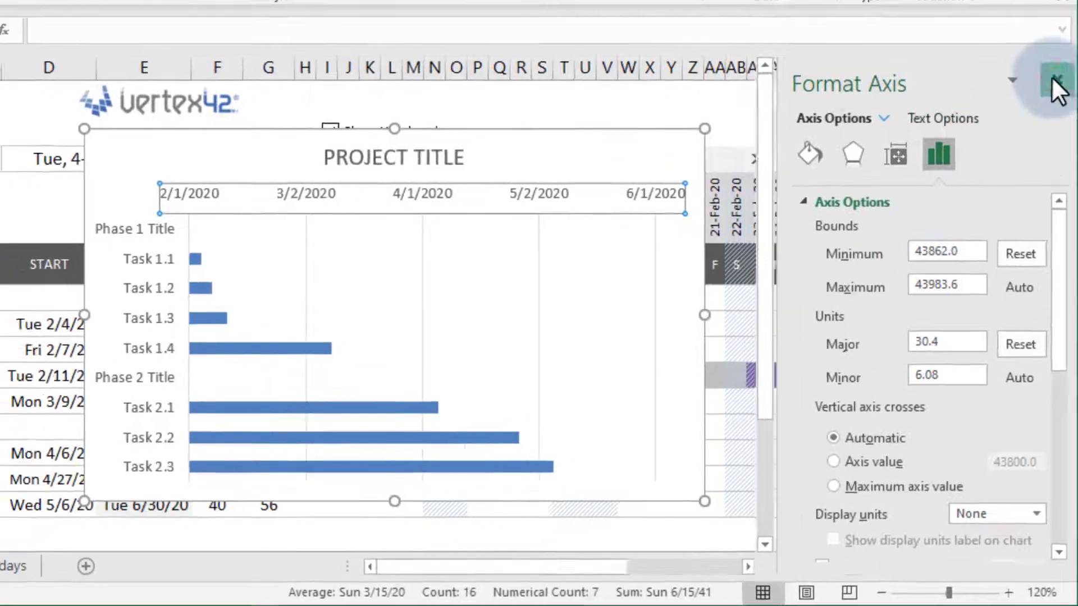
Step: Move the chart right of column G and bring up Select Data Source
left_click(1049, 58)
left_click_drag(486, 238, 608, 251)
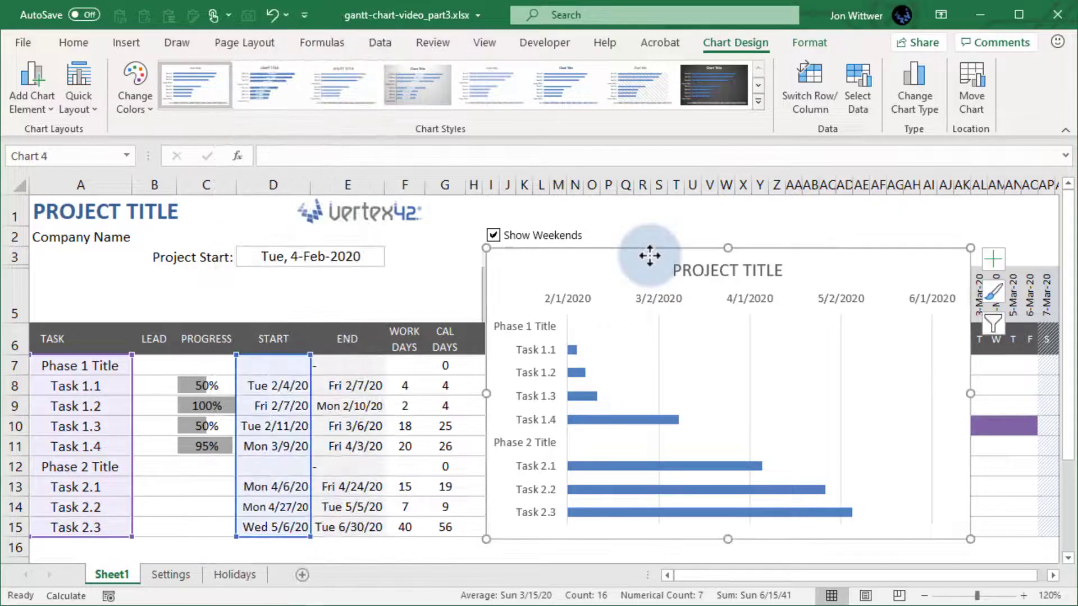
right_click(649, 255)
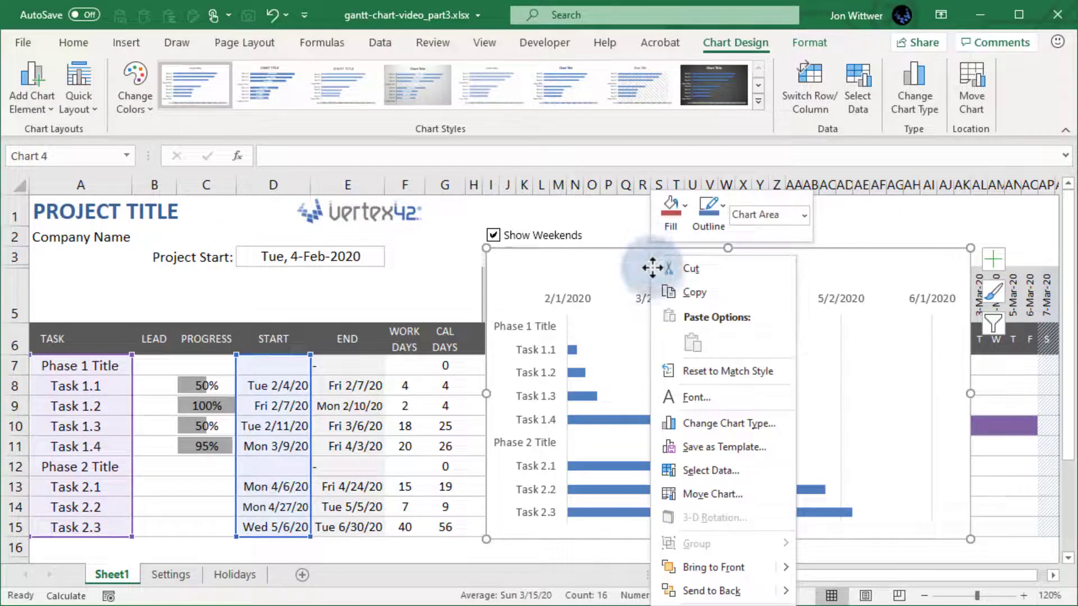
left_click(701, 472)
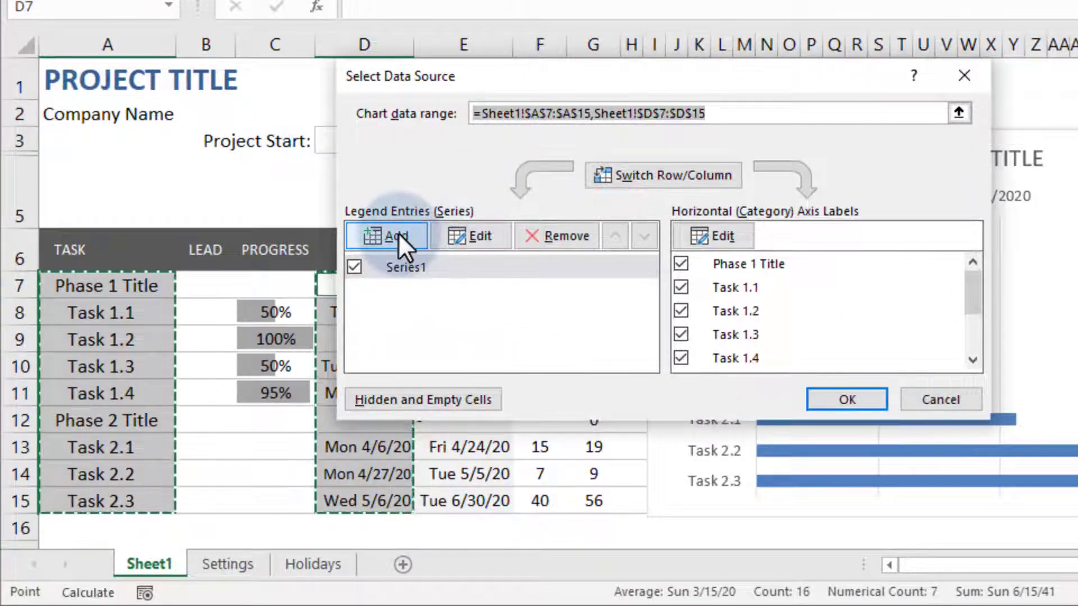
Step: Add a series named from G6 with CAL DAYS values G7:G15
left_click(398, 239)
left_click(710, 221)
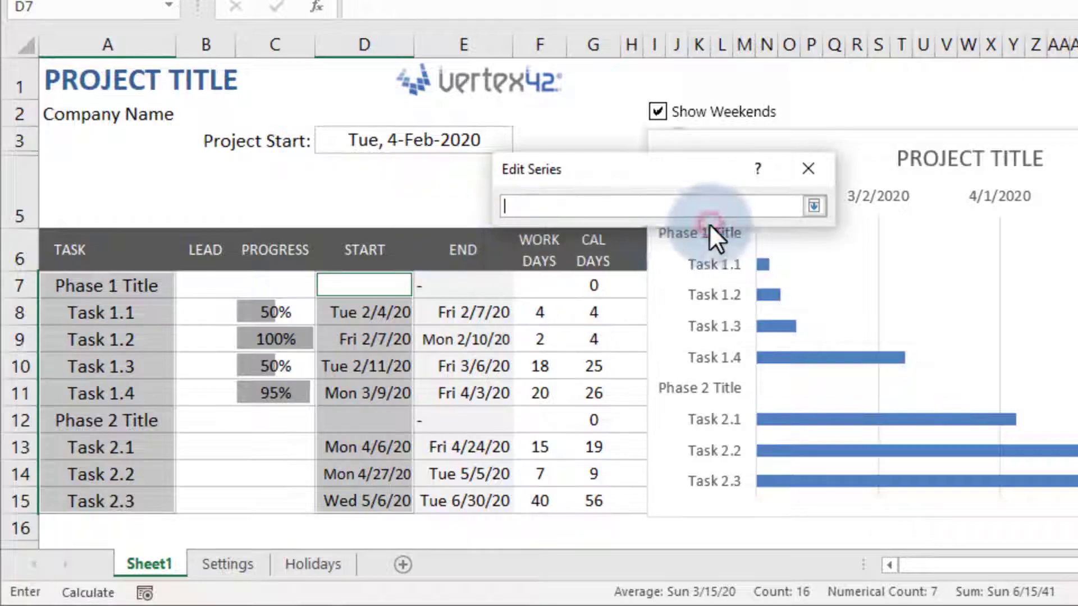
left_click(608, 247)
key("Return")
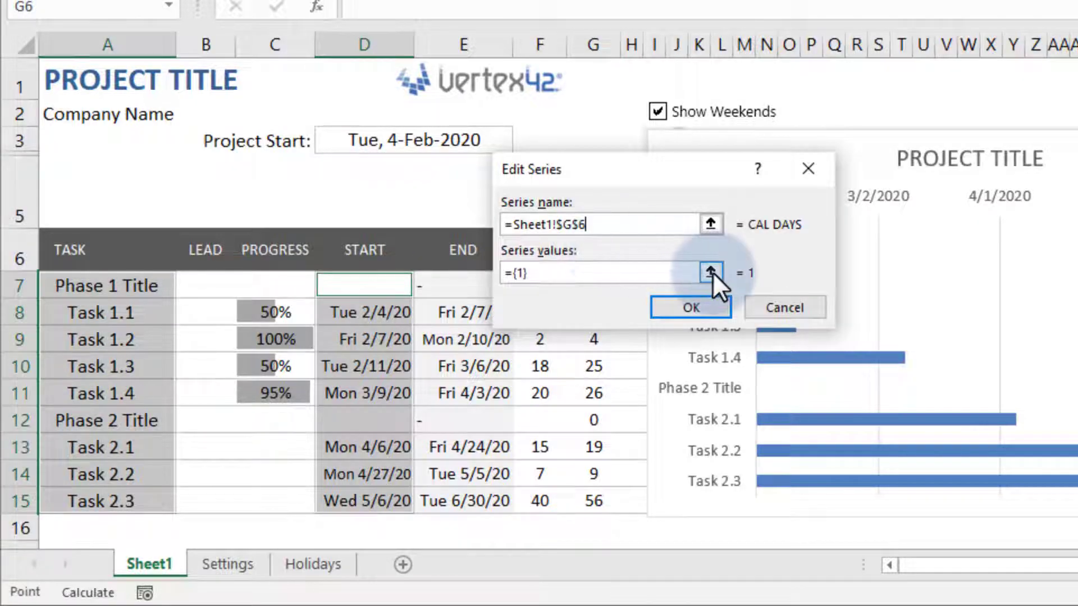
left_click(713, 271)
left_click_drag(592, 286, 598, 501)
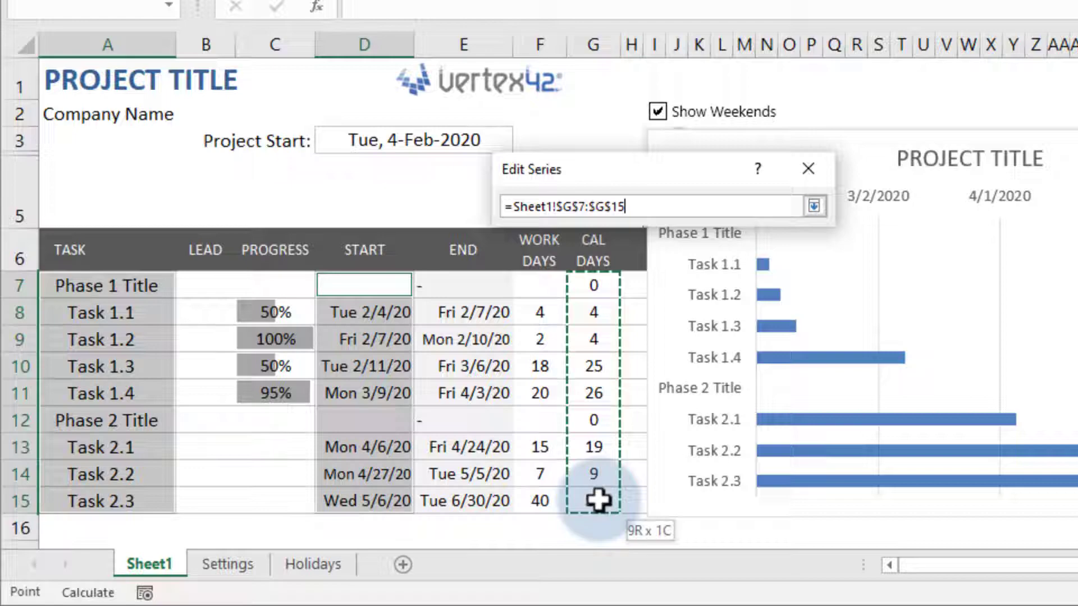
key("Return")
left_click(700, 303)
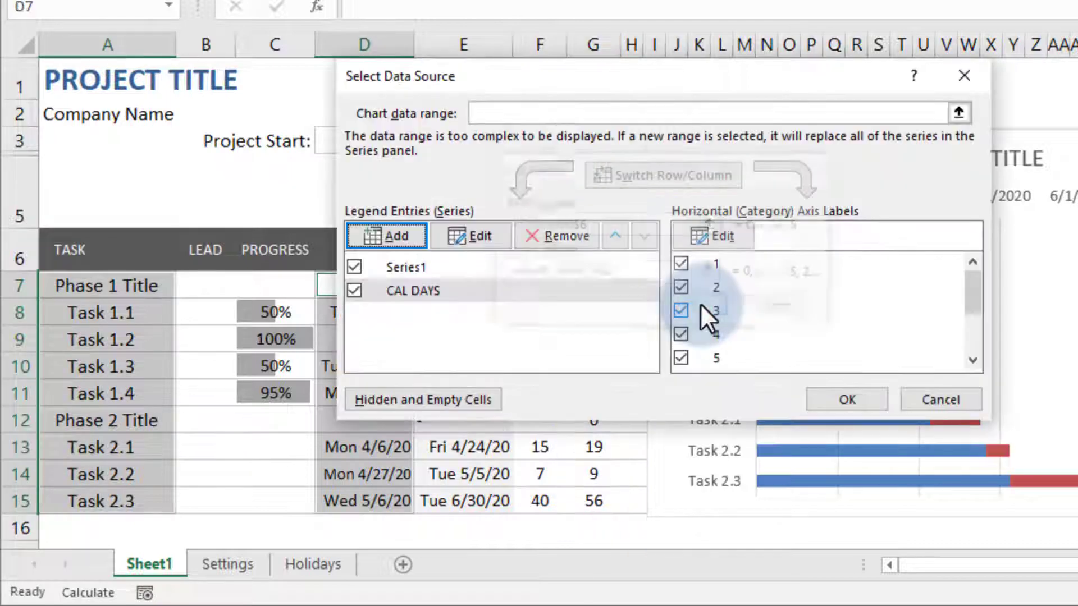
Step: Name the first series START from header D6 and apply the data changes
left_click(413, 268)
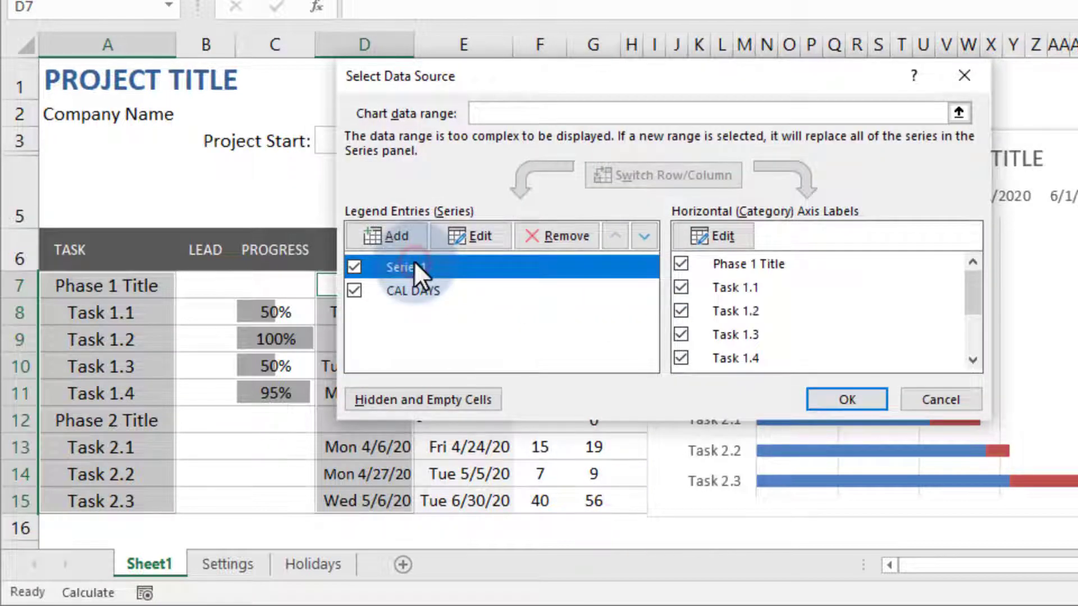
left_click(484, 238)
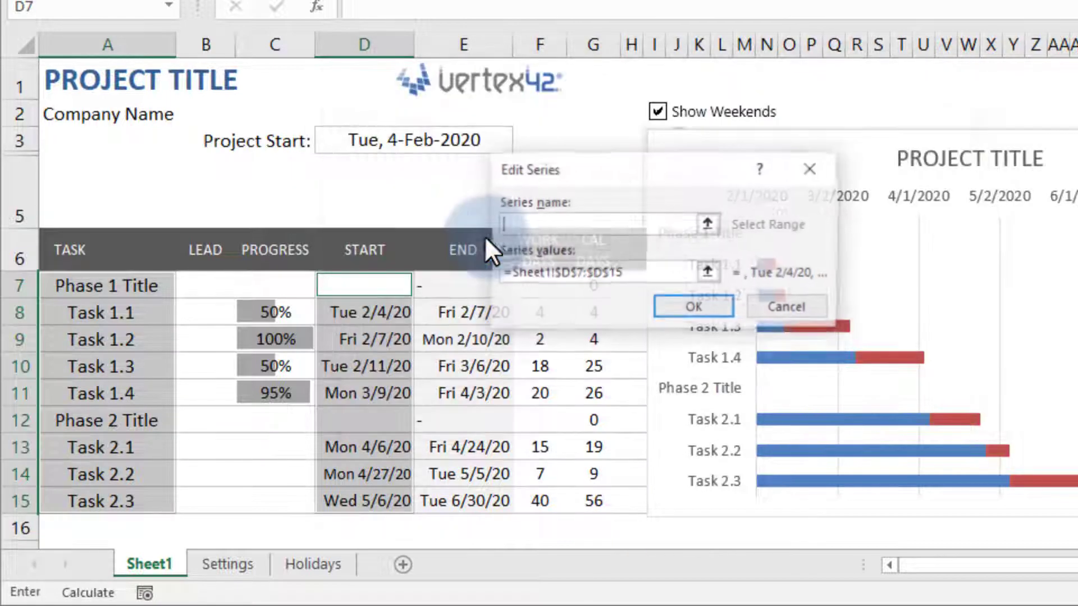
left_click(709, 221)
left_click(381, 249)
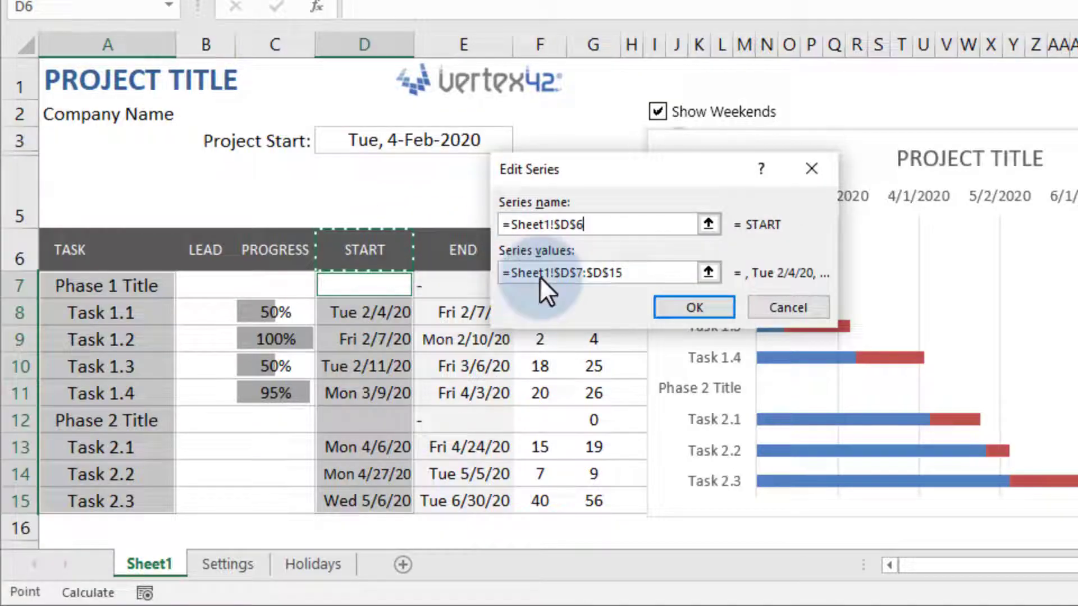
left_click(699, 304)
left_click(842, 399)
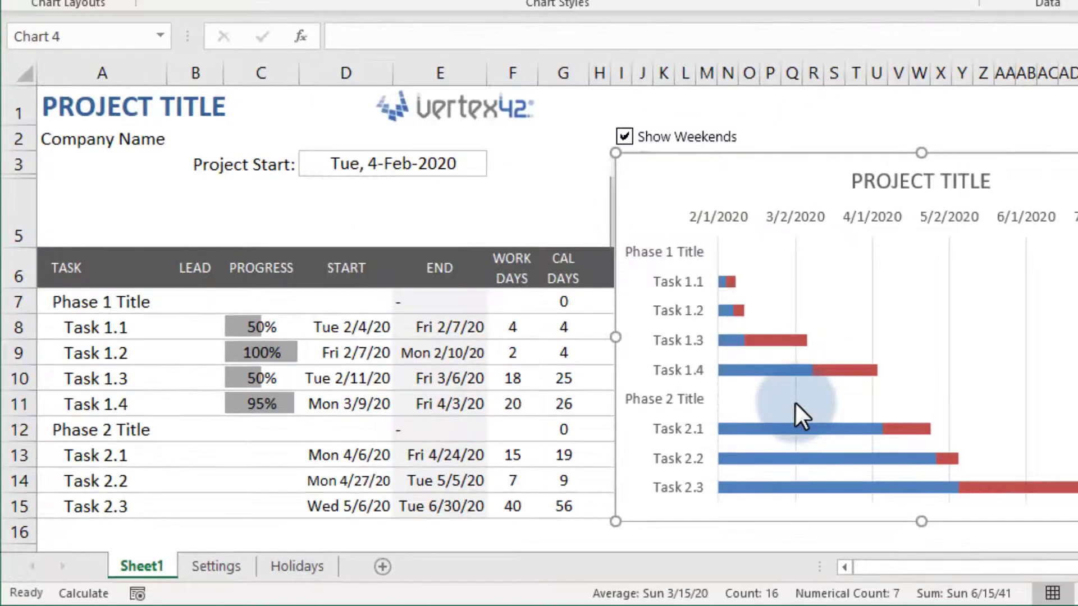
Step: Move the chart left and give the START series No fill
left_click_drag(645, 255, 419, 237)
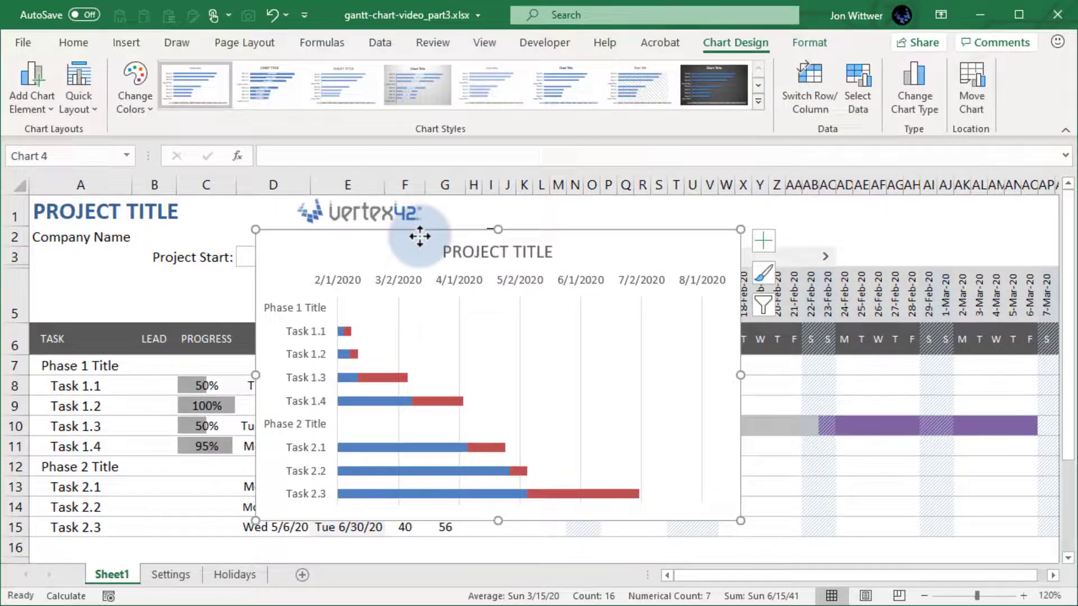
right_click(350, 380)
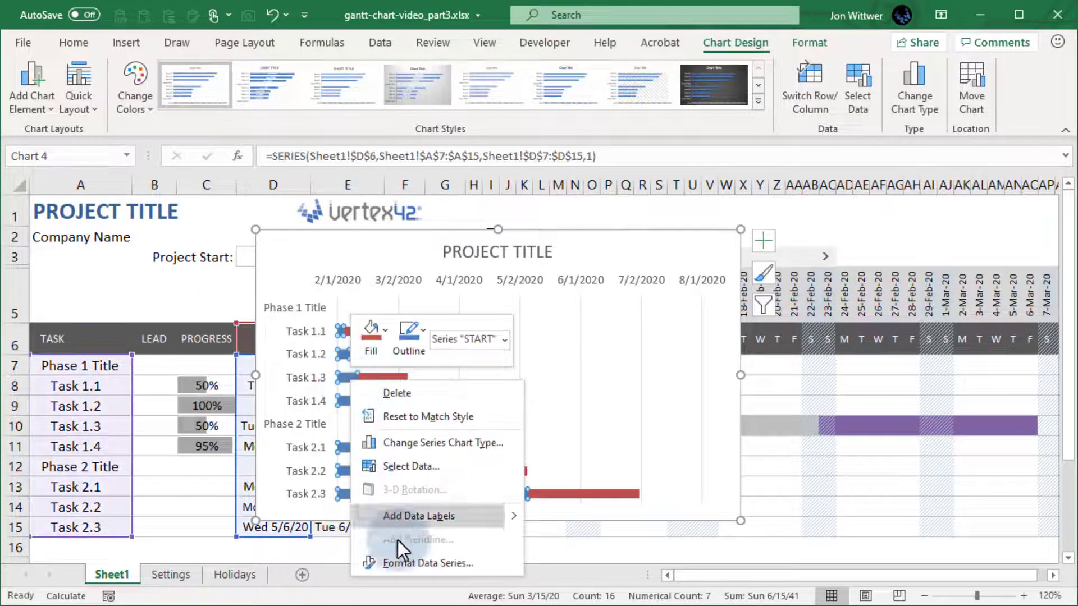
left_click(403, 560)
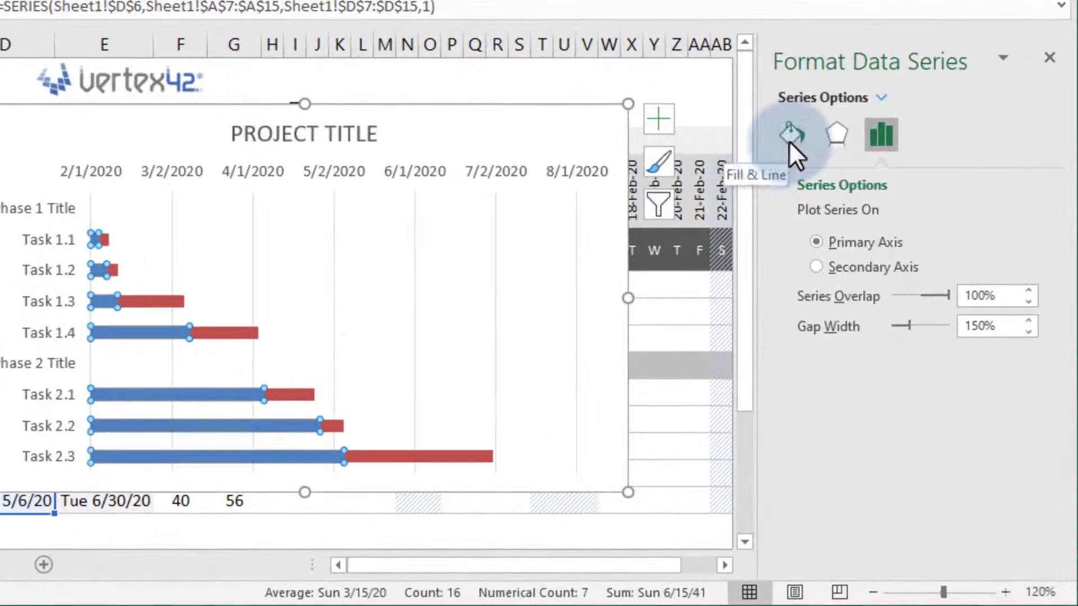
left_click(791, 136)
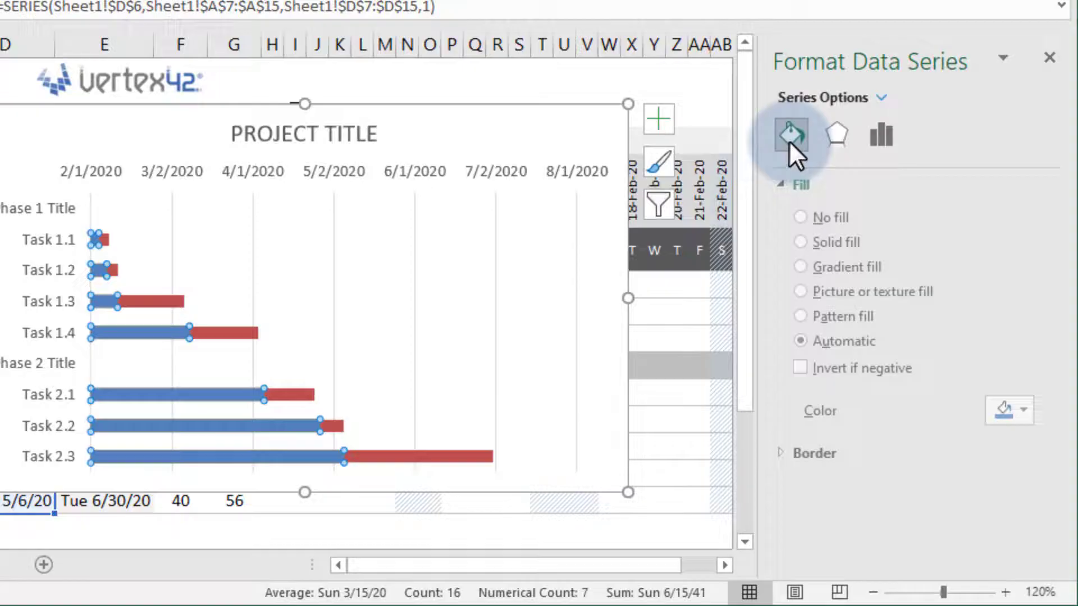
left_click(833, 220)
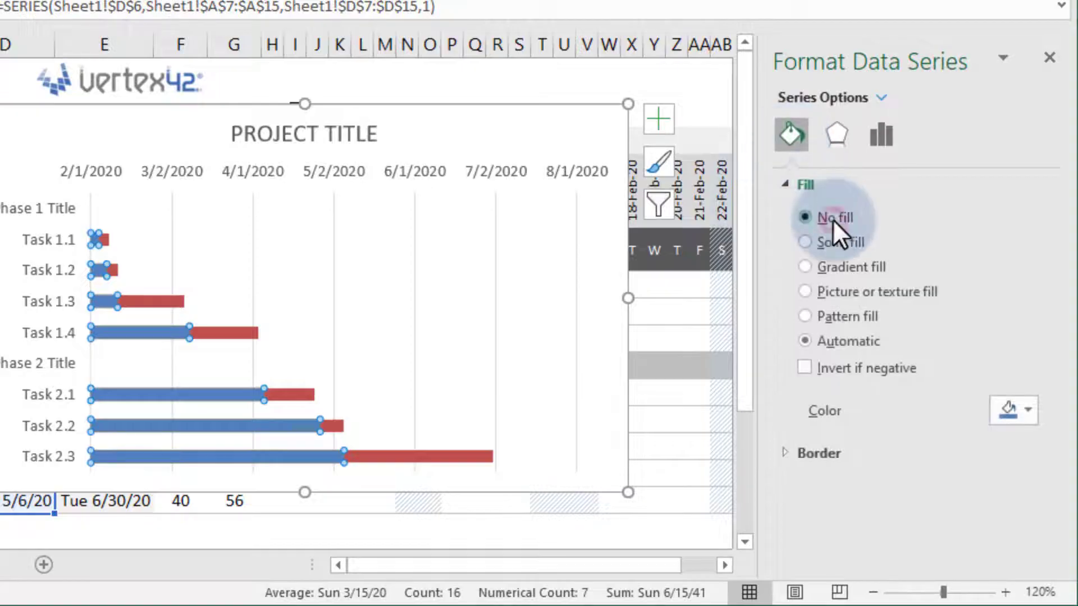
Step: Set the CAL DAYS bars to 50% gap width with a solid dark blue fill
left_click(244, 333)
left_click(881, 137)
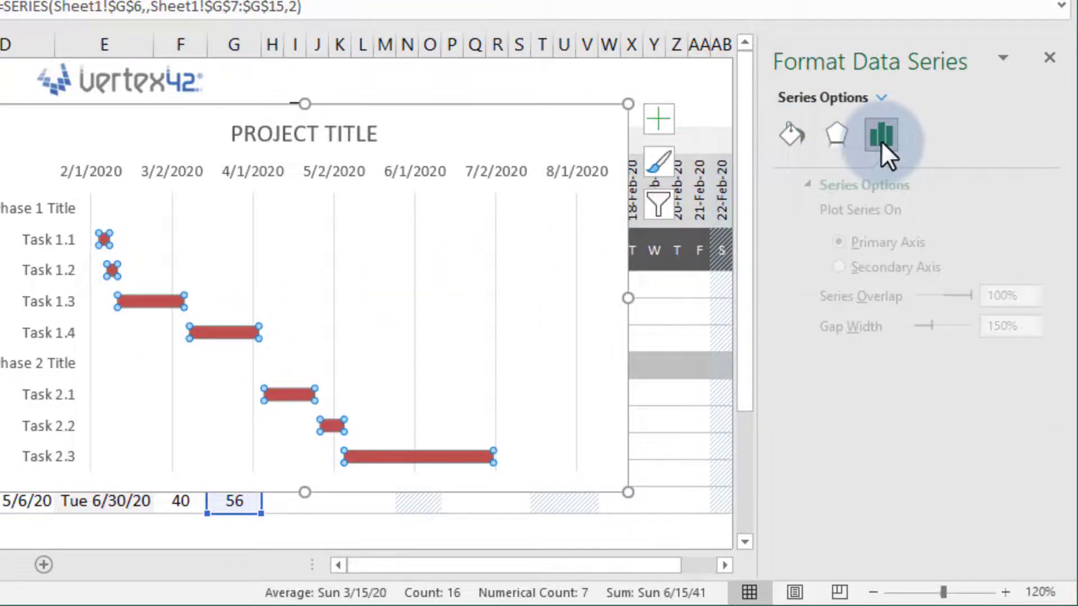
type("5")
key("Return")
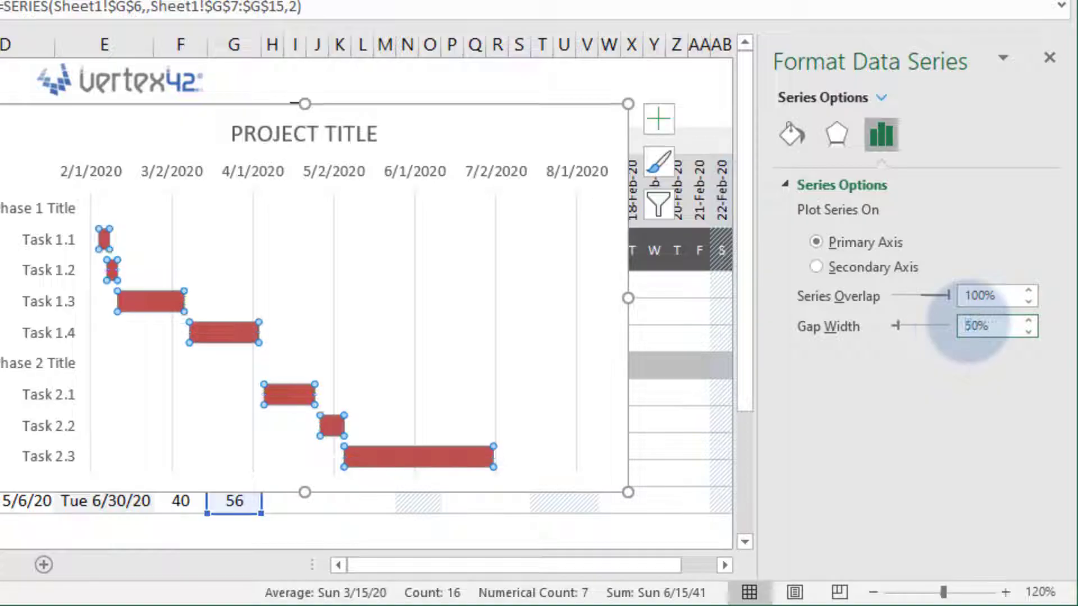
left_click(791, 136)
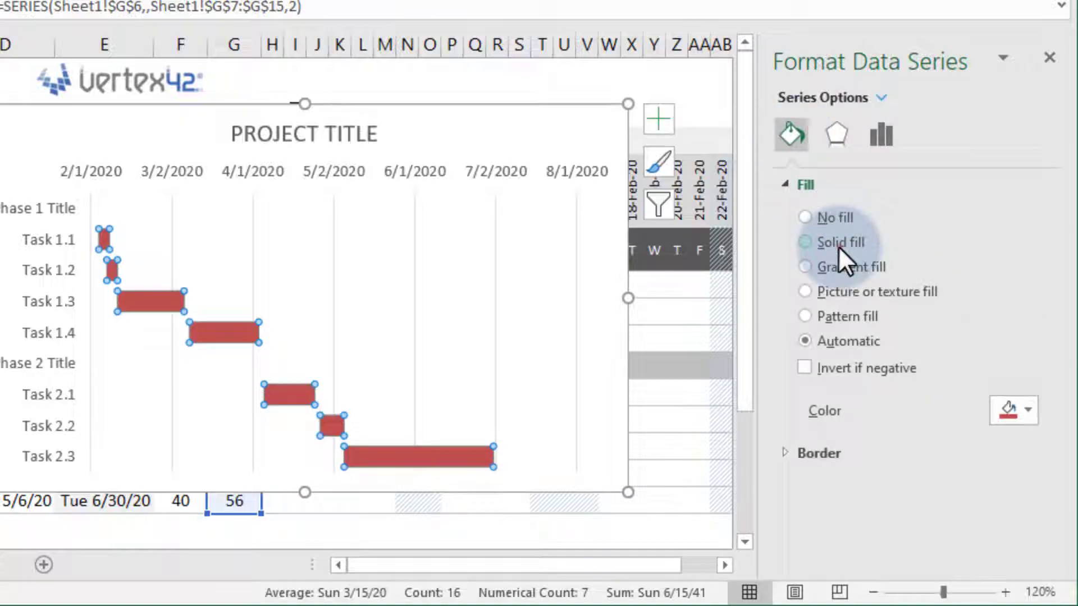
left_click(838, 244)
left_click(1016, 410)
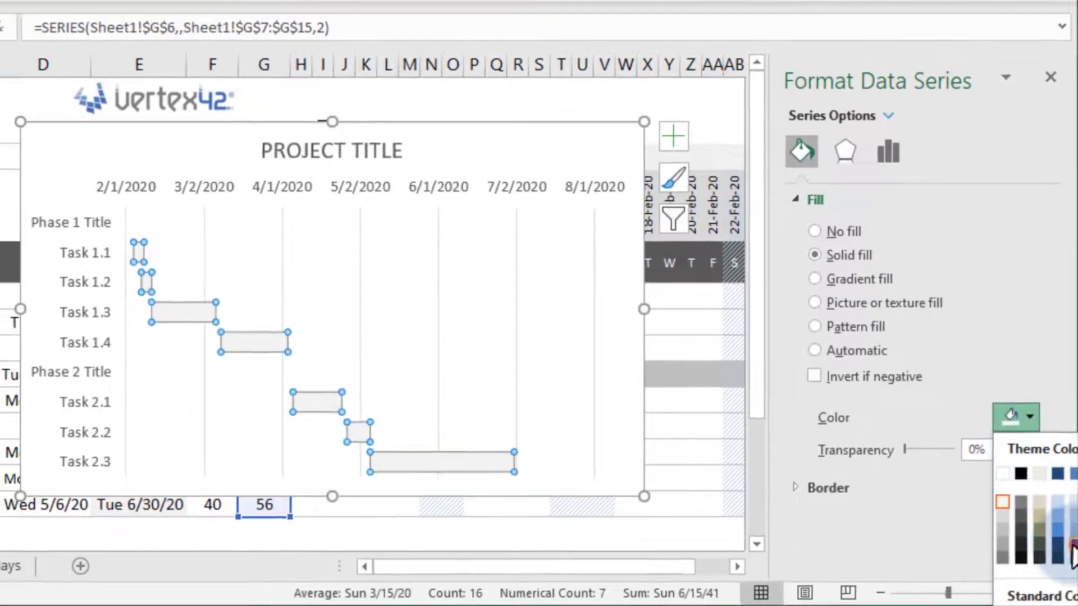
left_click(1042, 468)
Step: Close the Format pane, move the Gantt chart below the task table and widen it
left_click(747, 428)
left_click(1055, 195)
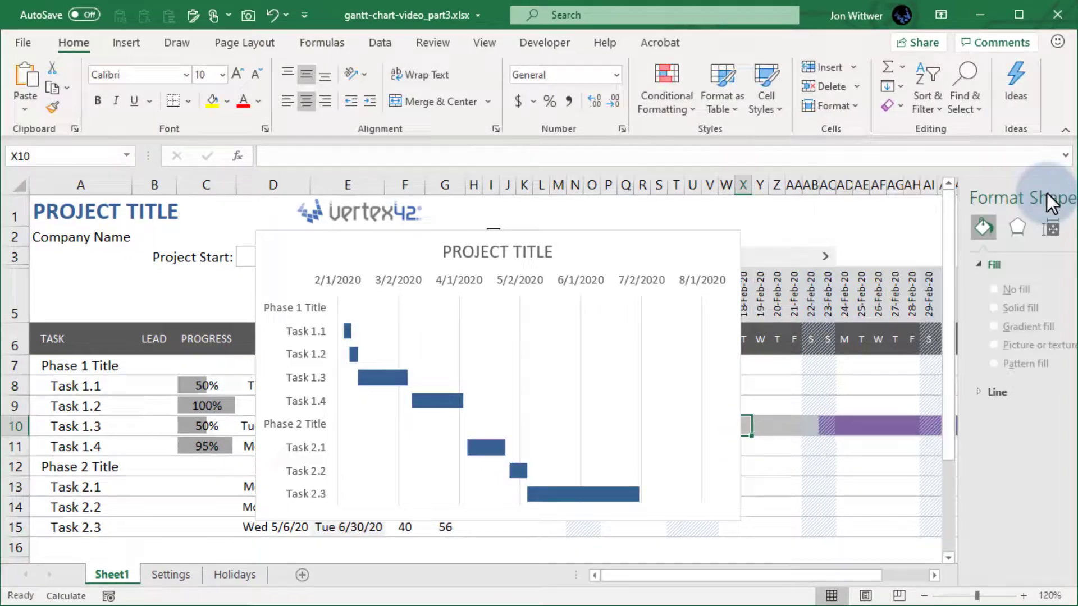
left_click(597, 239)
left_click_drag(599, 250, 378, 487)
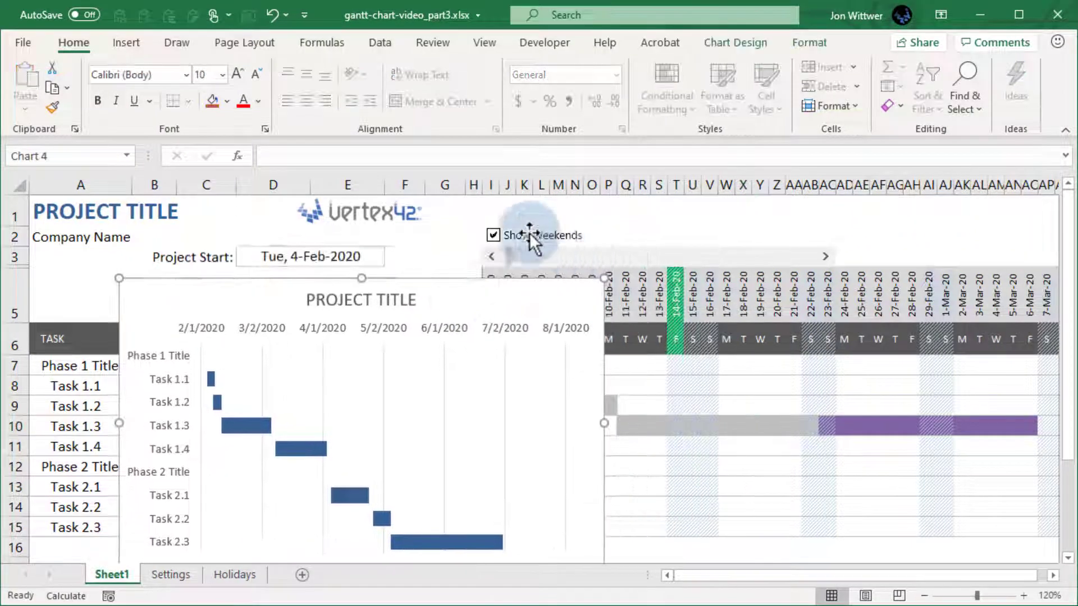
scroll(378, 487, "down", 3)
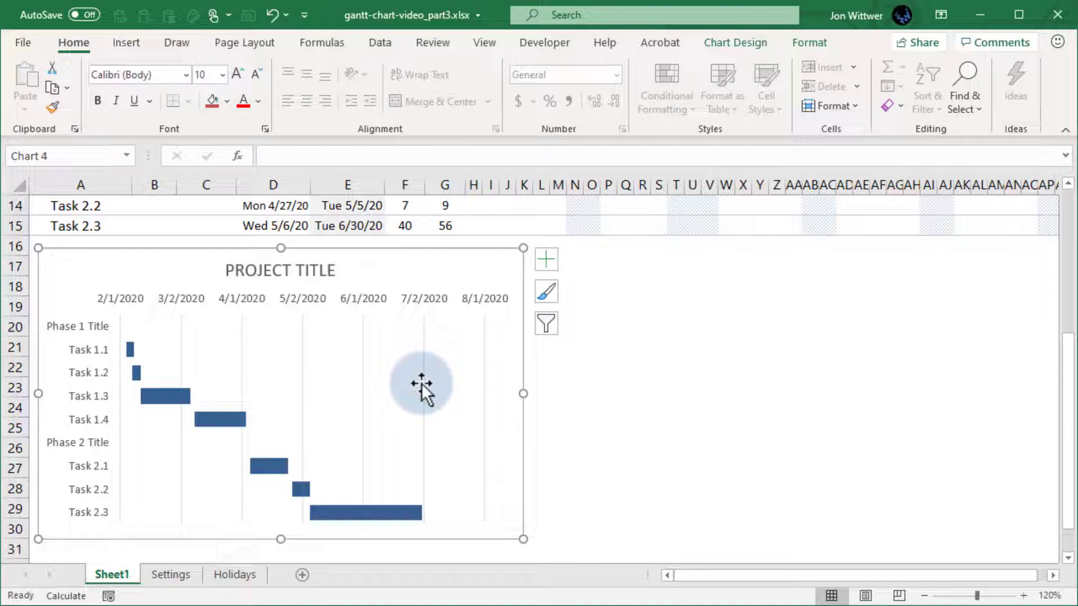
left_click_drag(523, 393, 632, 393)
Step: Make the task labels bold and the chart title blue-grey and bold
left_click(73, 331)
left_click(100, 101)
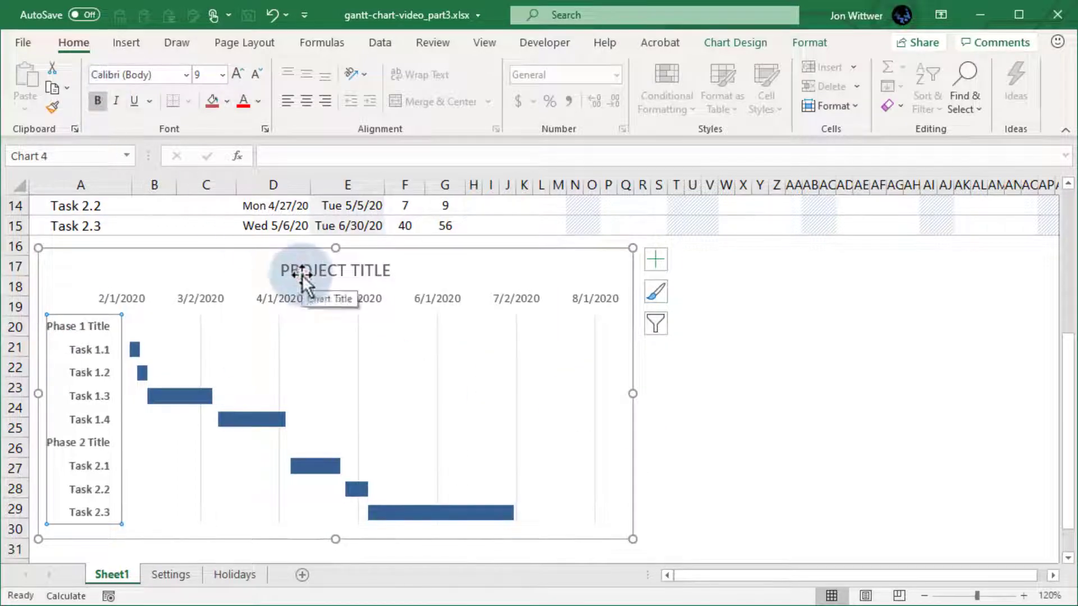
left_click(284, 271)
left_click(257, 101)
left_click(295, 209)
left_click(99, 101)
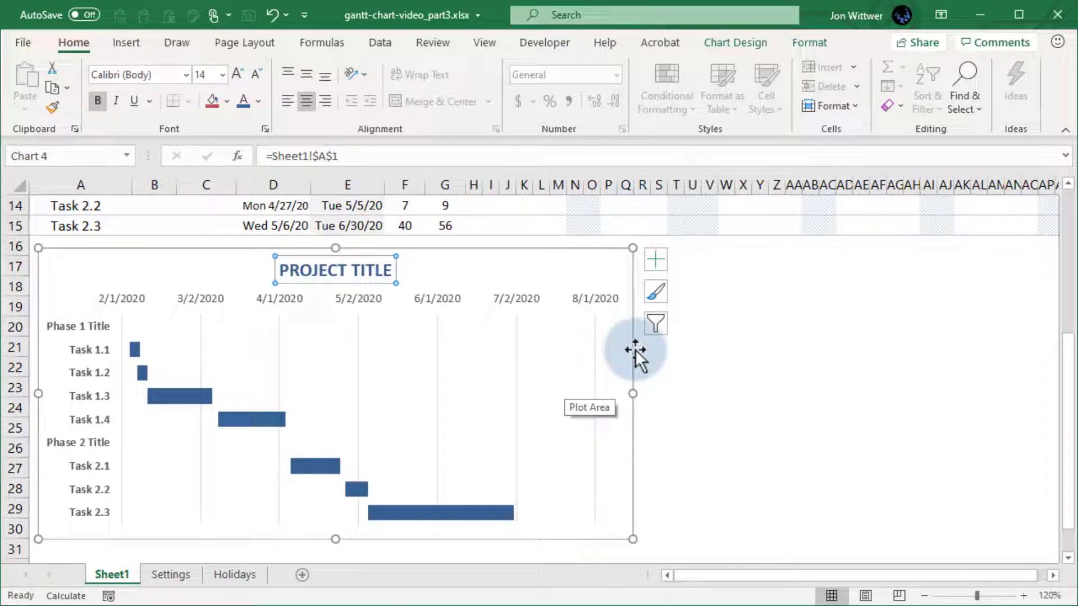
left_click(674, 366)
left_click(473, 247)
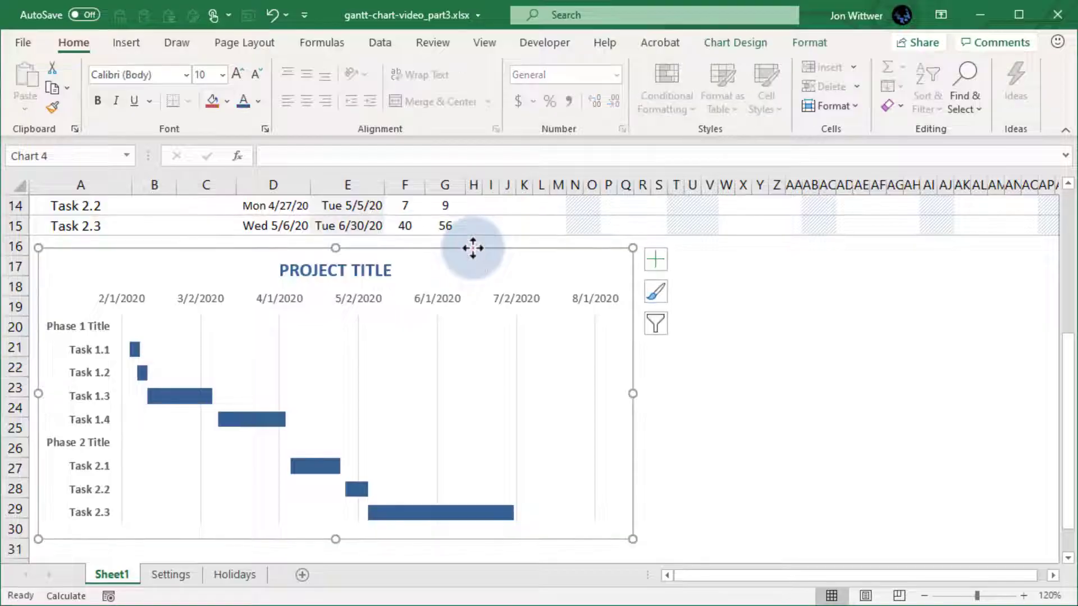
key("ctrl+p")
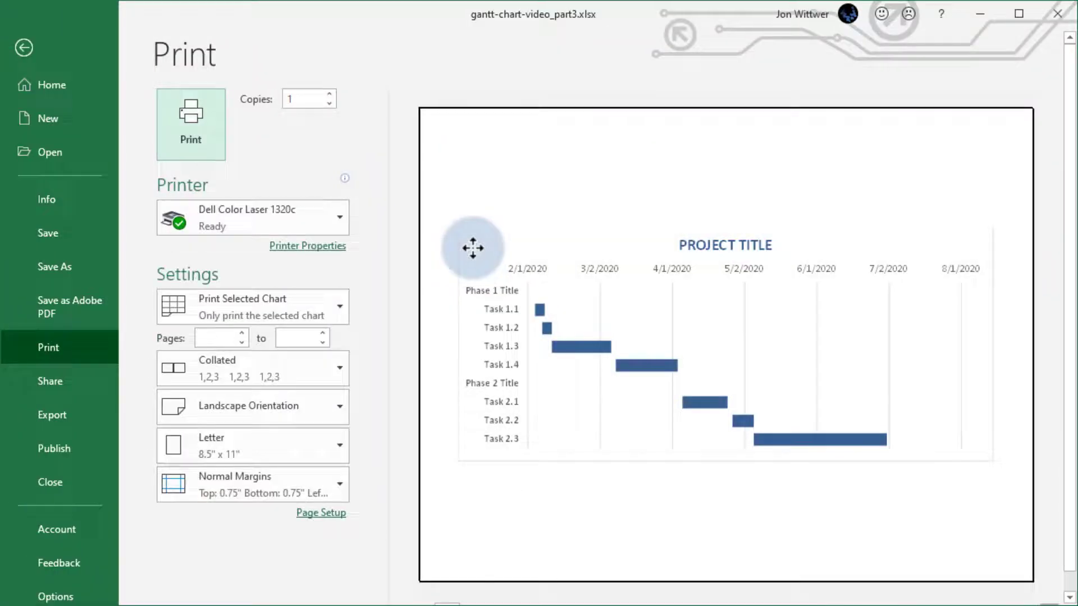
left_click(23, 48)
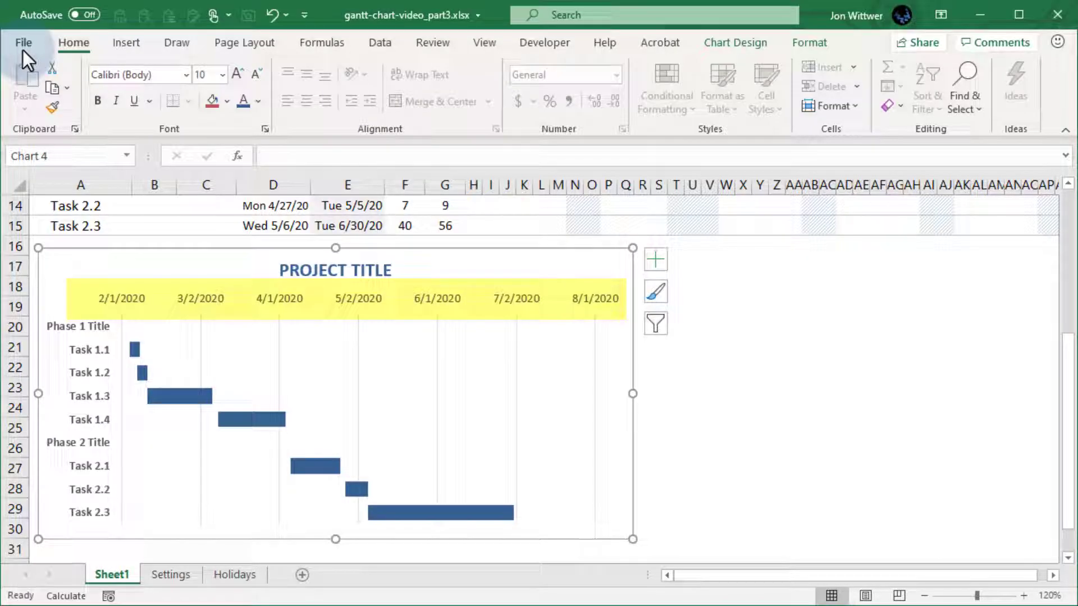
key("Escape")
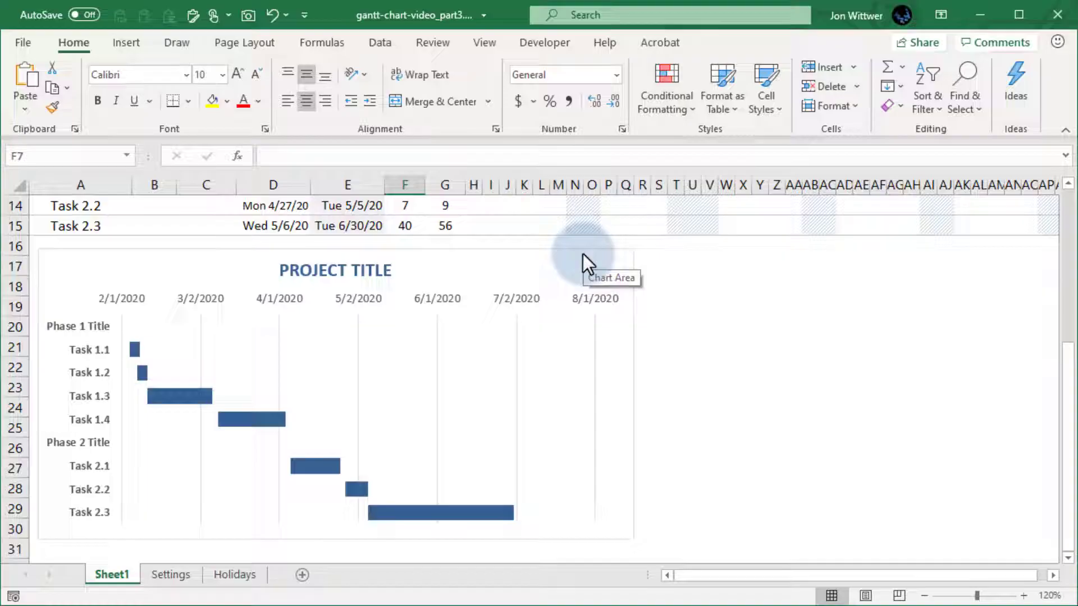
scroll(471, 185, "up", 5)
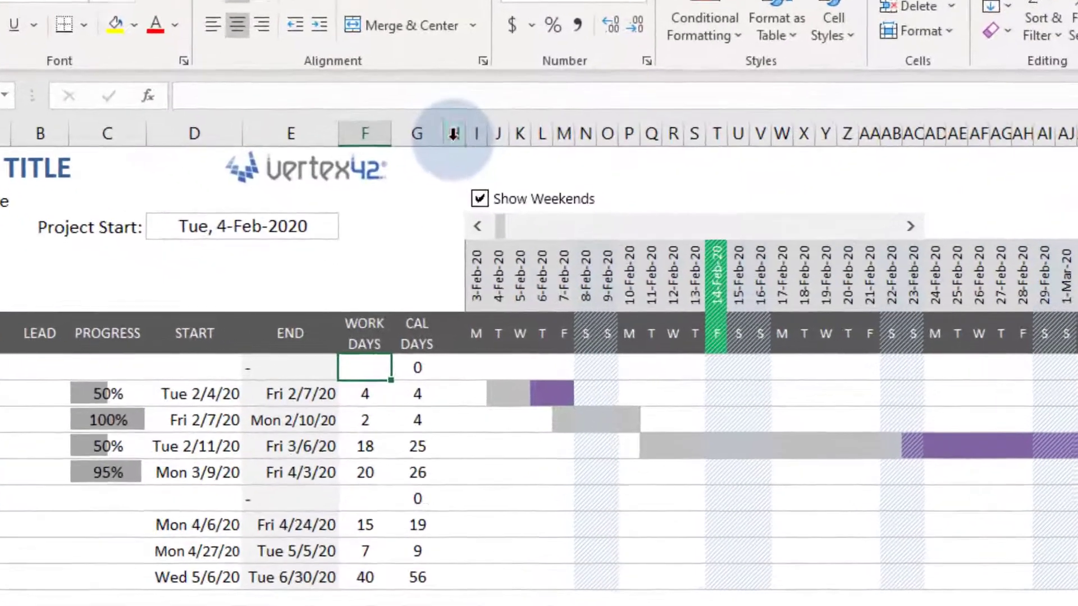
Step: Insert an empty column H after CAL DAYS and select its header cell
left_click(453, 134)
right_click(453, 134)
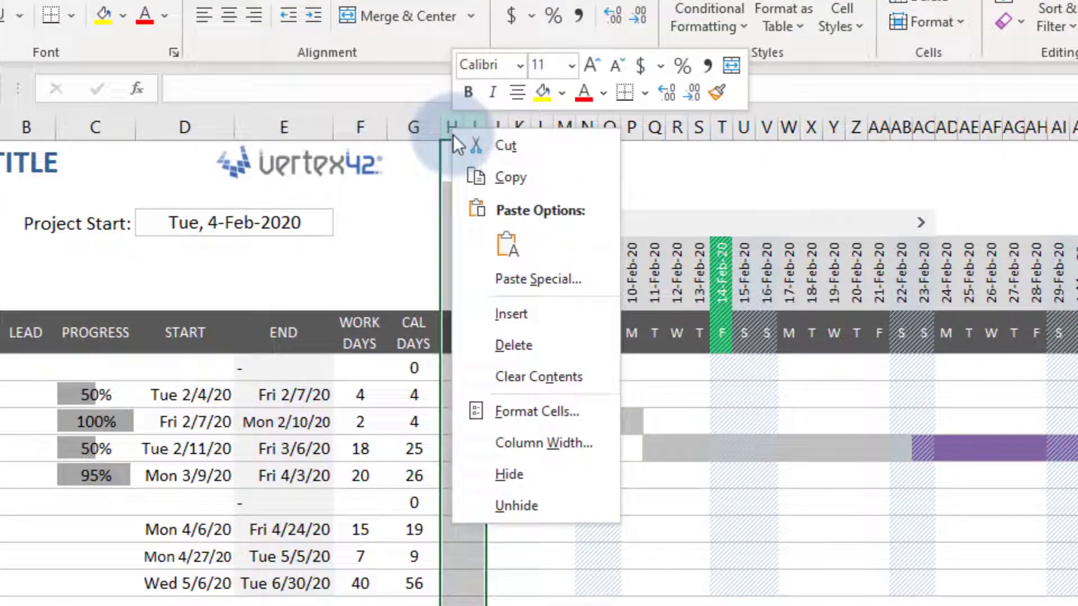
left_click(510, 313)
left_click(470, 332)
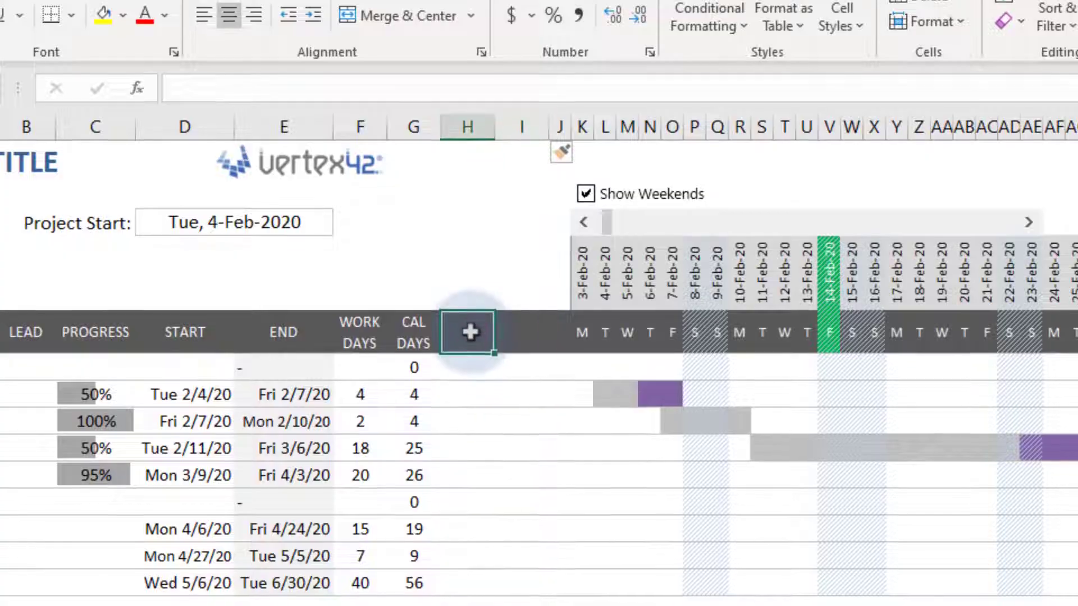
type("DAYS DONE")
Step: Commit the DAYS DONE and DAYS LEFT headings, then fill DAYS DONE with =ROUNDDOWN(C7*G7,0) down the column
key("Tab")
type("D")
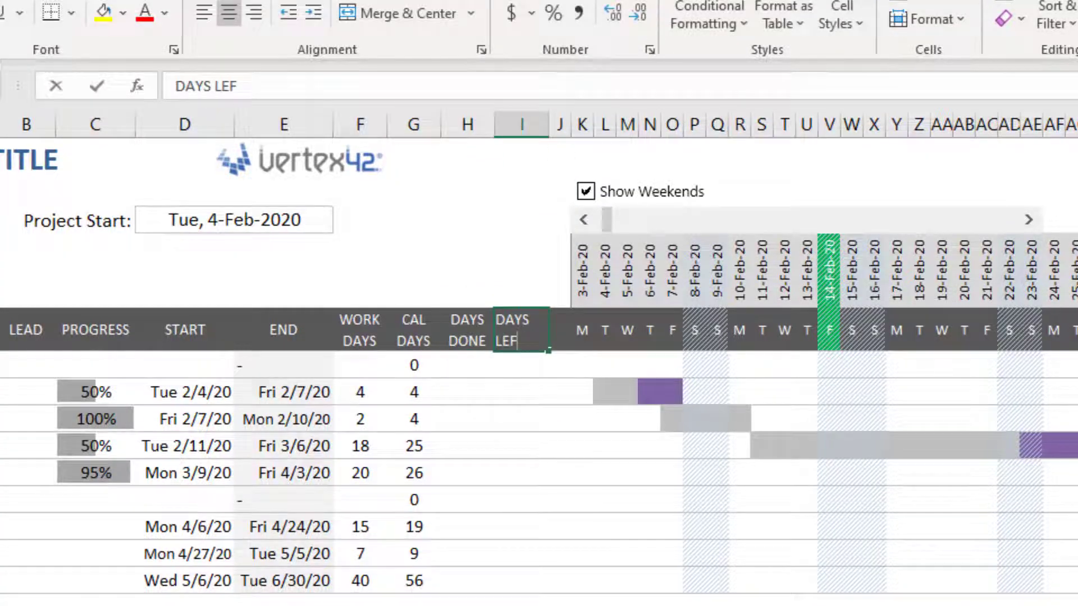
type("T")
key("Return")
left_click(220, 88)
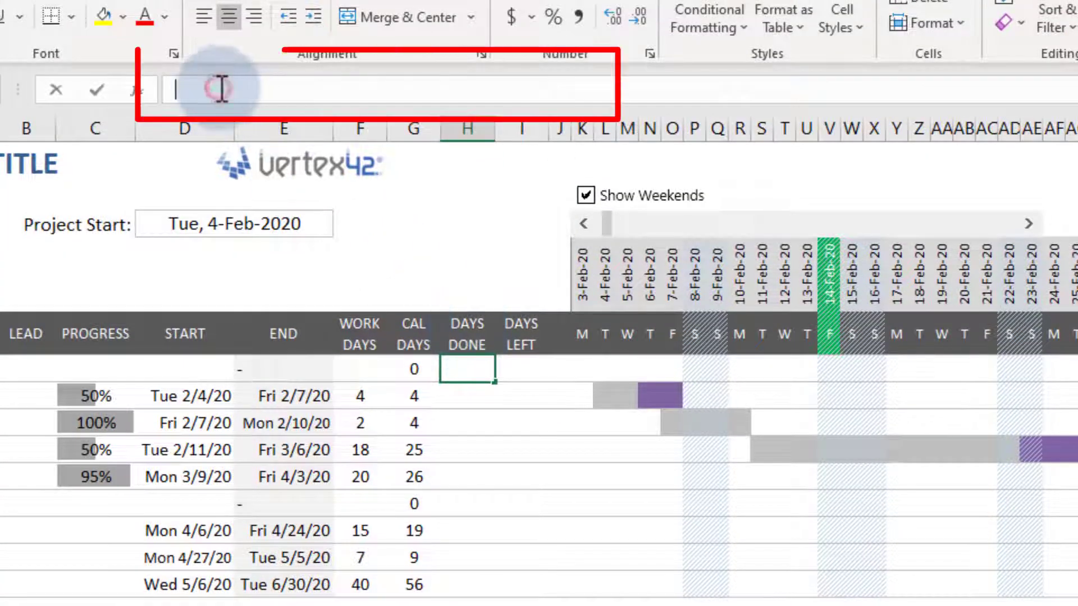
type("=ROUNDDOWN(")
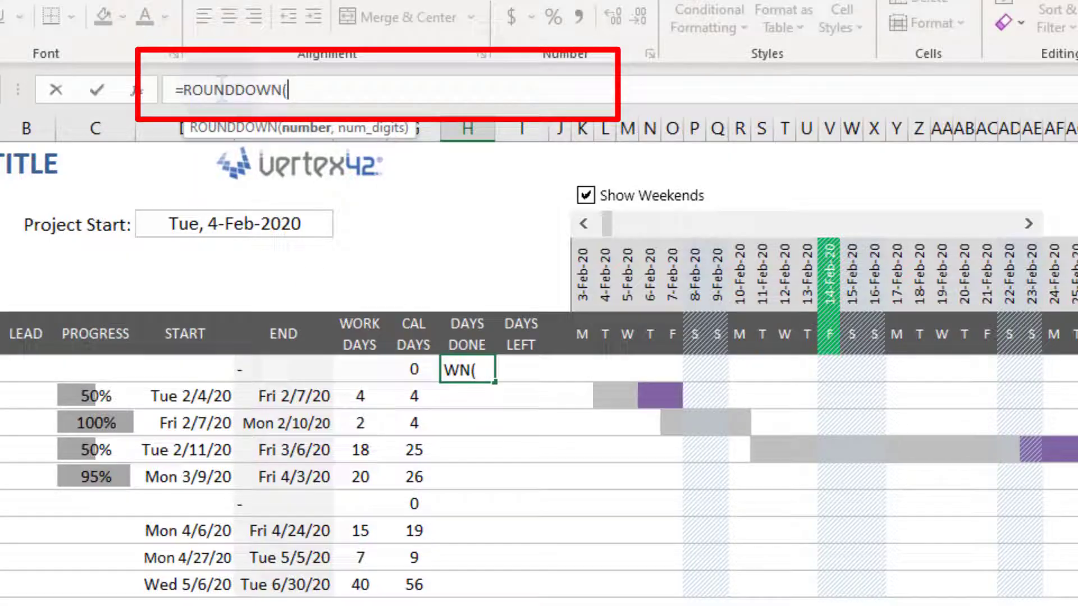
left_click(102, 368)
type("*")
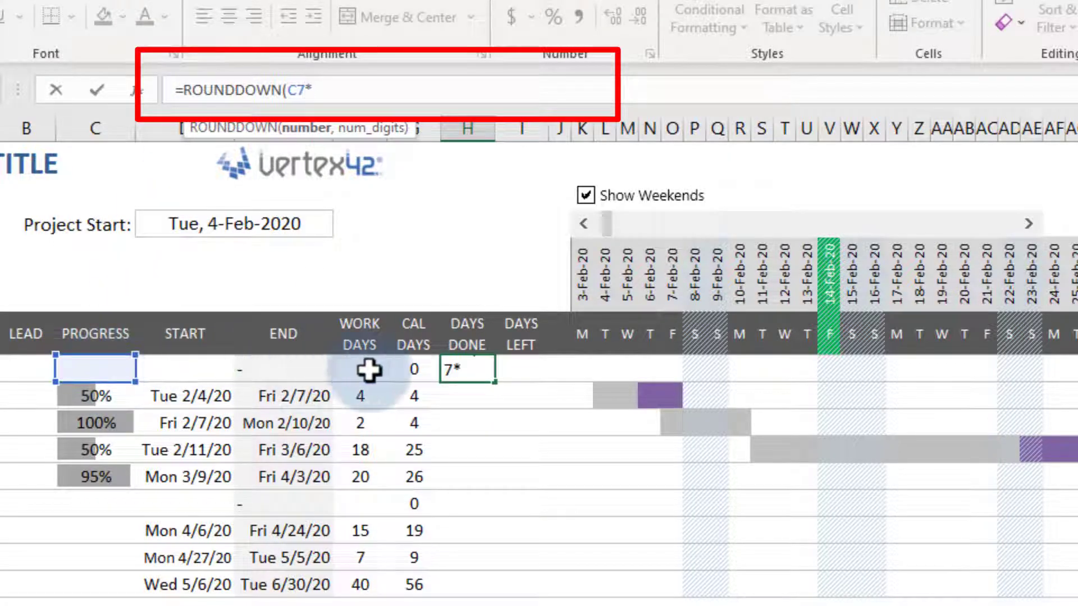
left_click(414, 369)
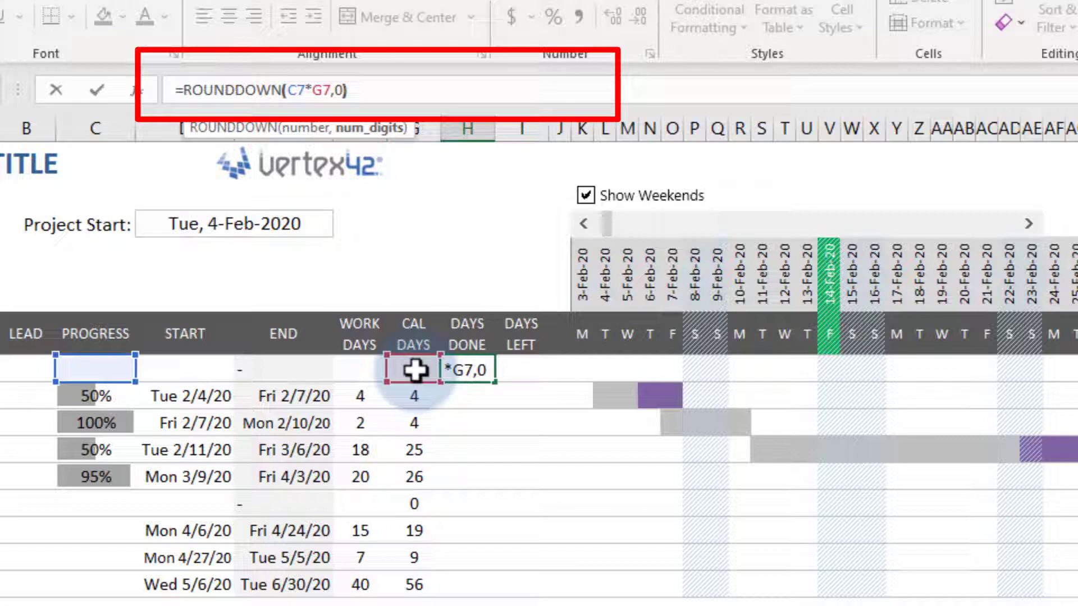
key("ctrl+Return")
double_click(496, 381)
Step: Fill DAYS LEFT with =G7-H7 down the column
left_click(521, 371)
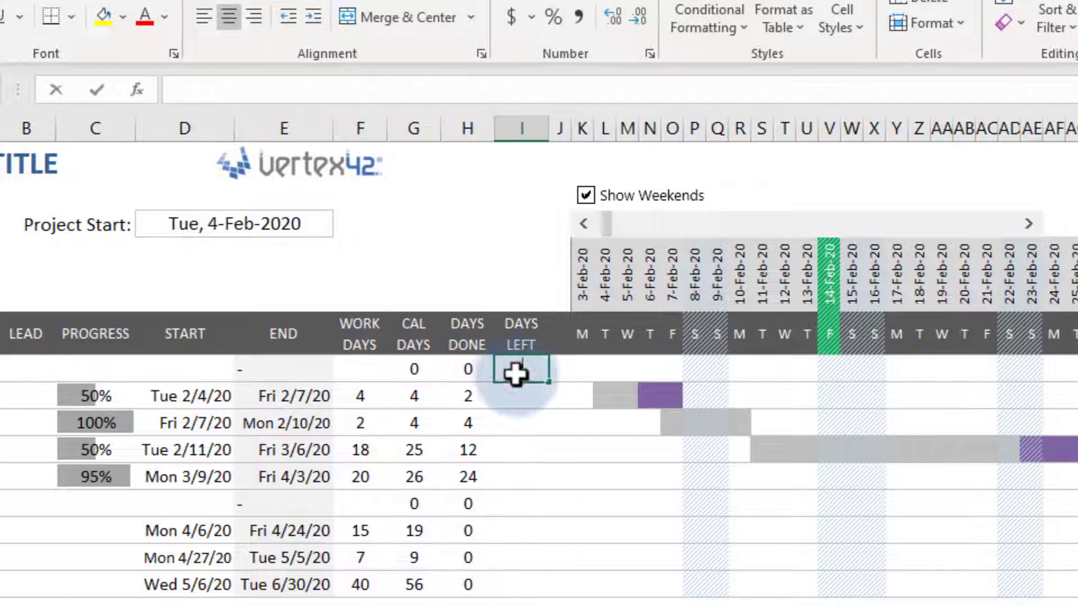
type("=G7-")
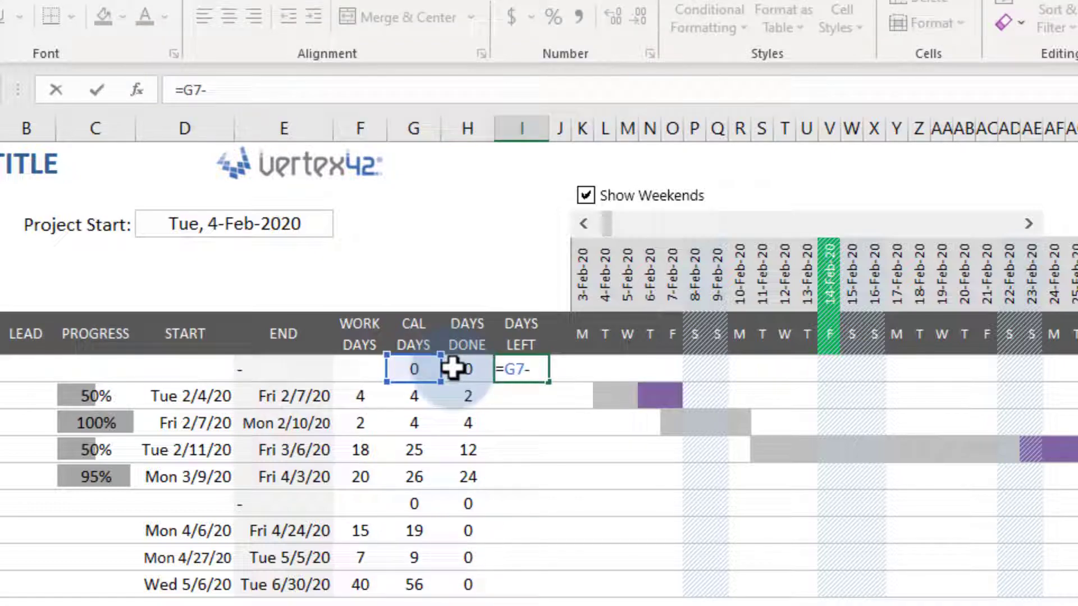
left_click(458, 369)
key("ctrl+Return")
double_click(552, 383)
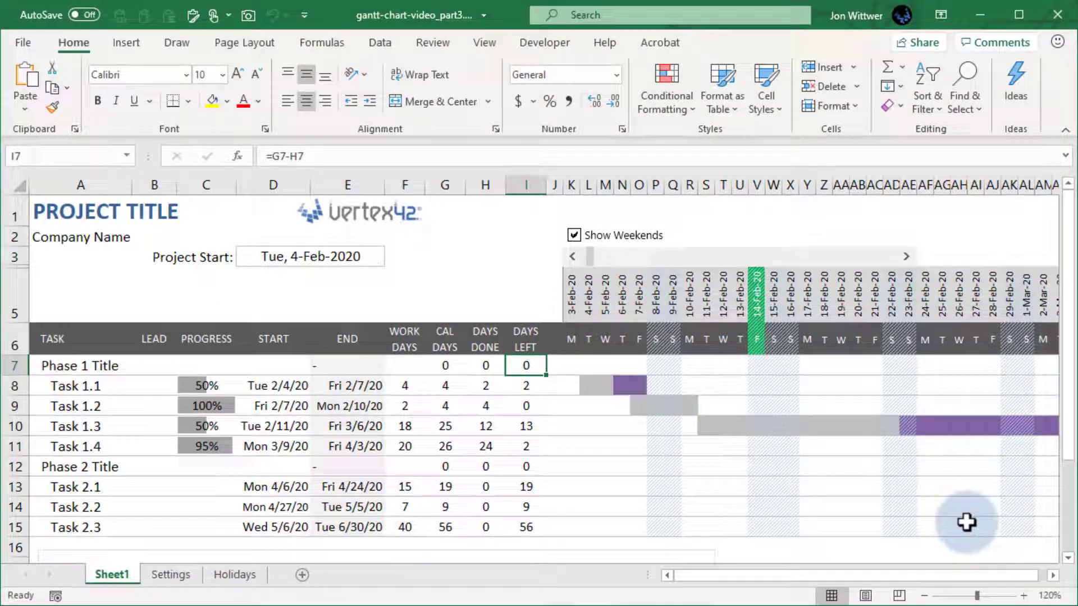
scroll(1067, 558, "down", 2)
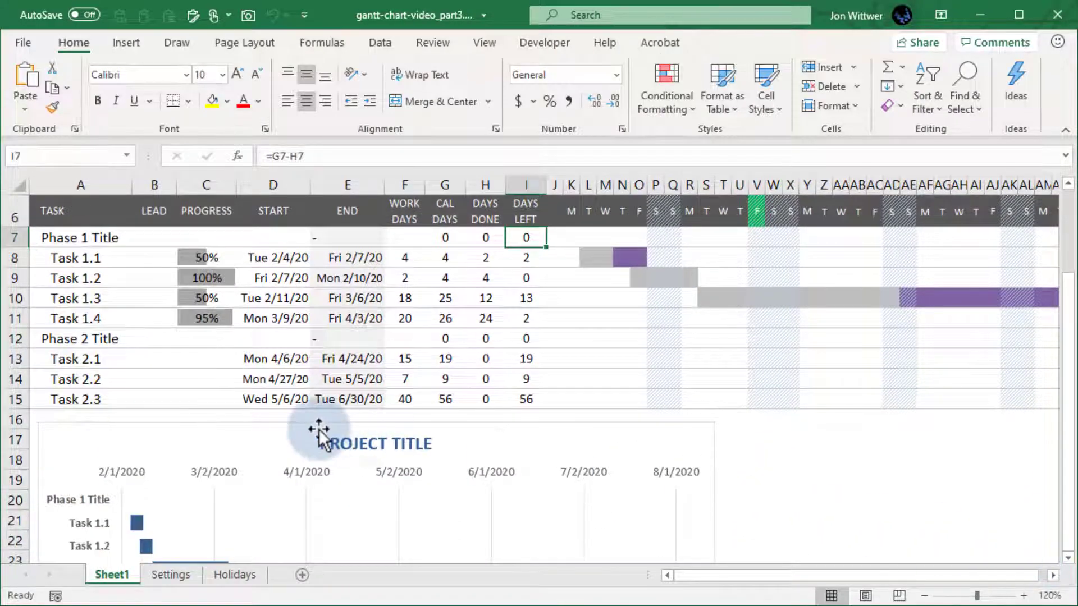
Step: In Select Data, add a DAYS DONE series named from H6 with values H7:H15
right_click(318, 434)
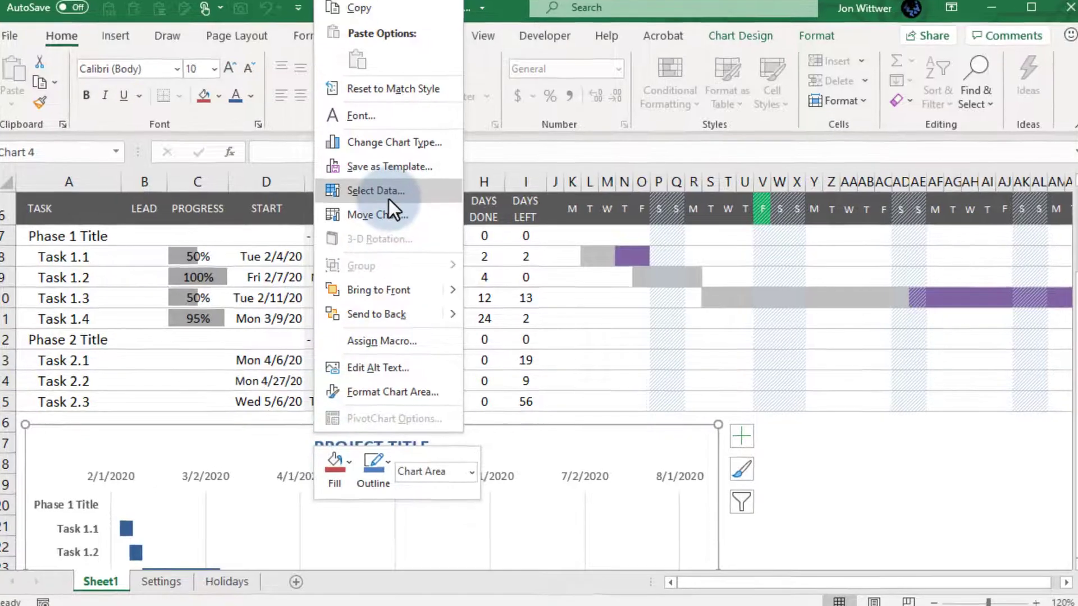
left_click(389, 200)
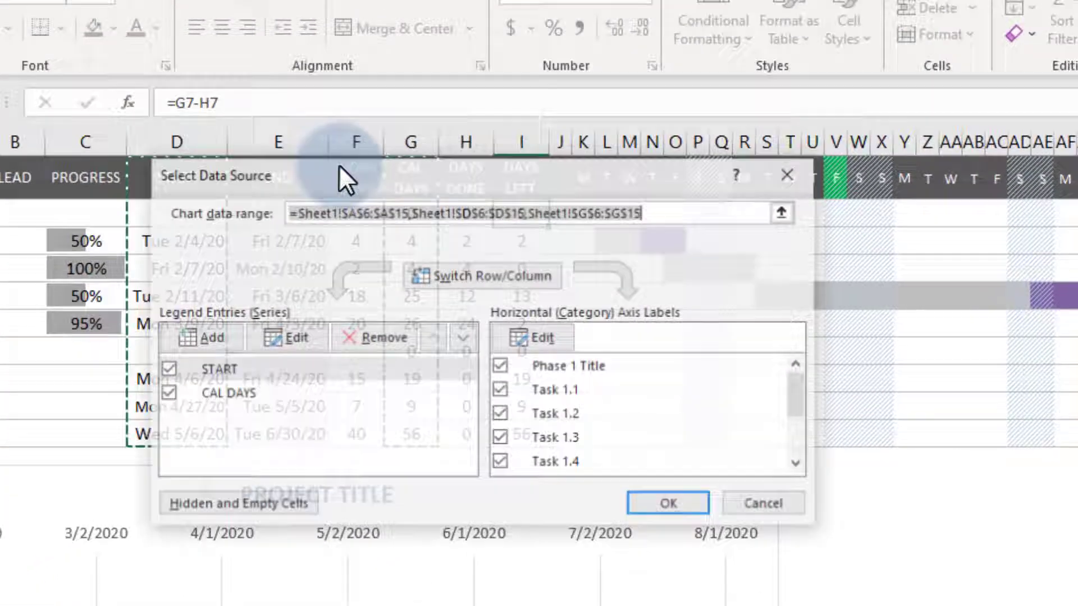
left_click(178, 341)
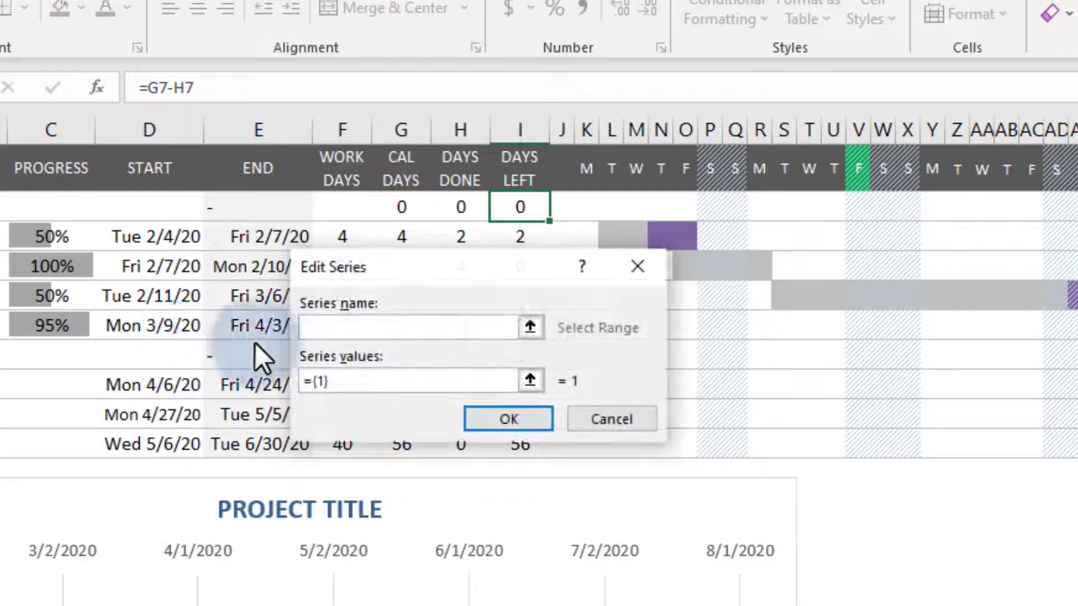
left_click(529, 328)
left_click(459, 174)
key("Return")
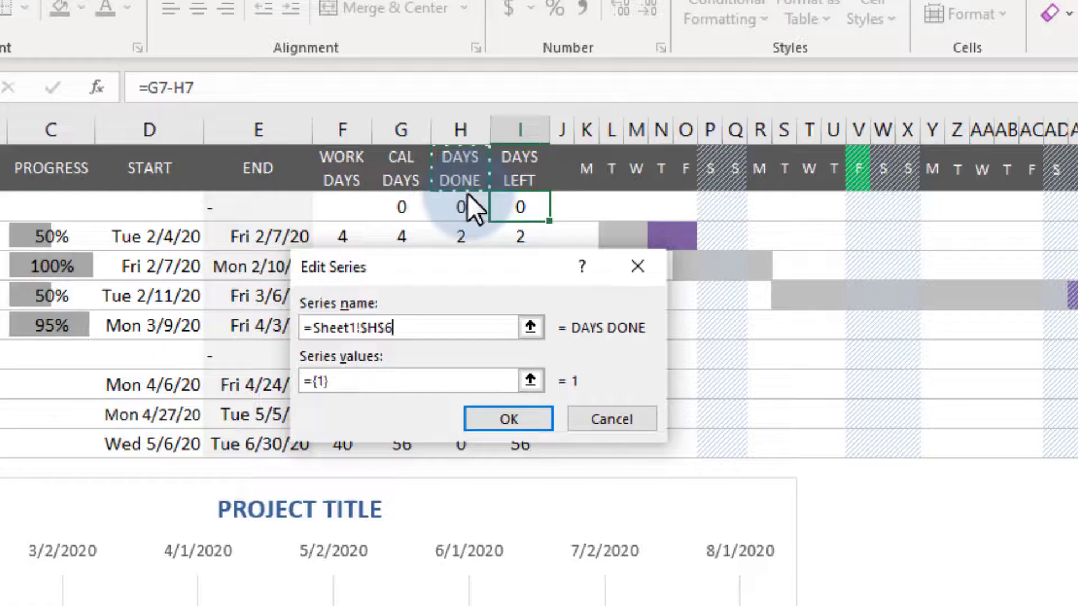
left_click(530, 381)
left_click(461, 210)
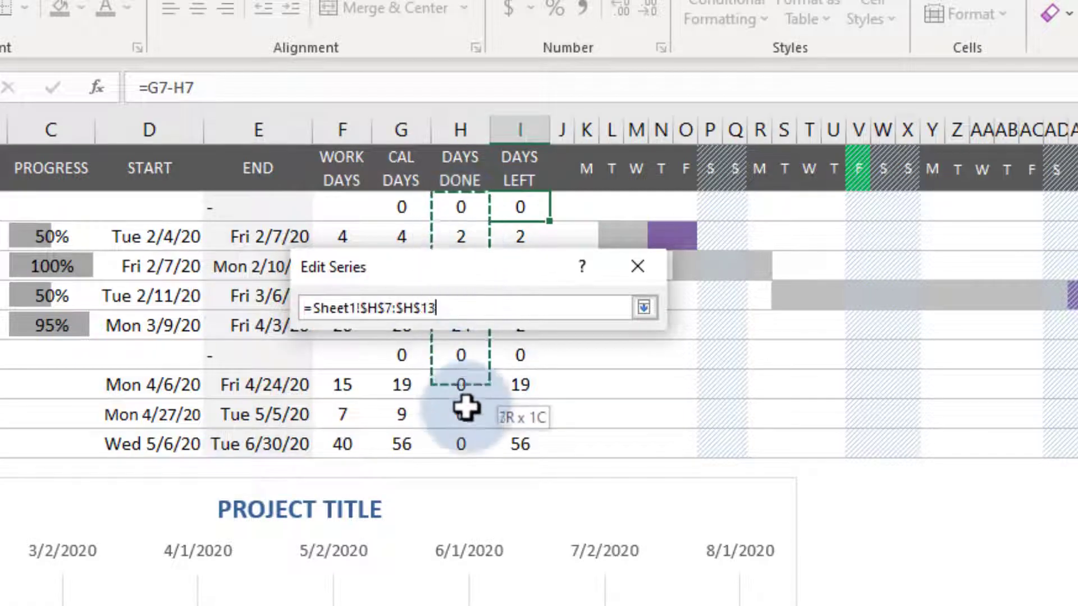
left_click_drag(461, 211, 464, 434)
key("Return")
left_click(507, 417)
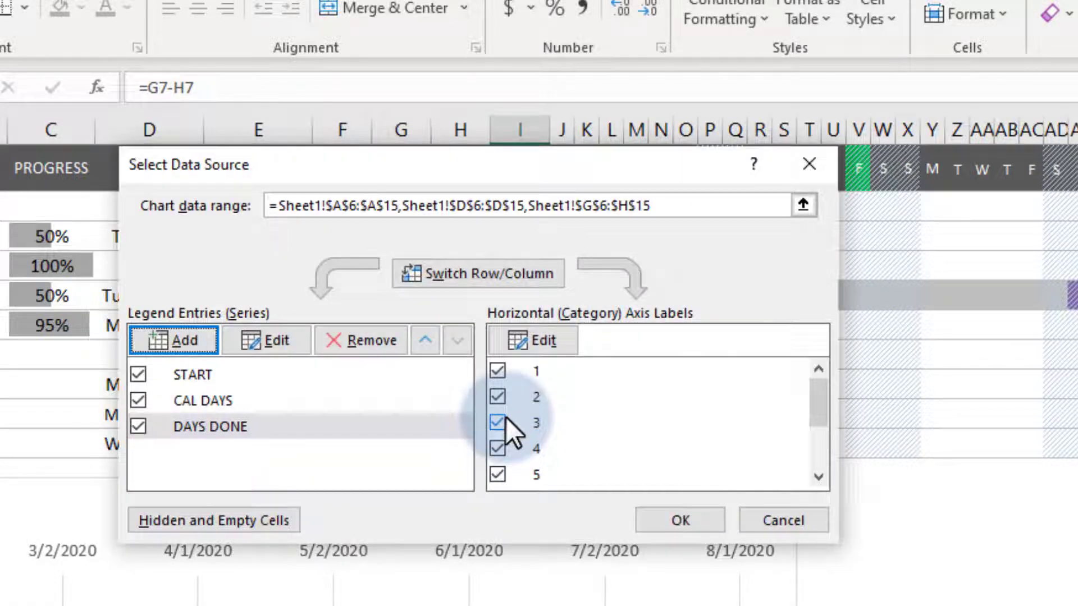
Step: Move DAYS DONE up and change CAL DAYS to DAYS LEFT (name I6, values I7:I15), then apply
left_click(429, 345)
left_click(206, 425)
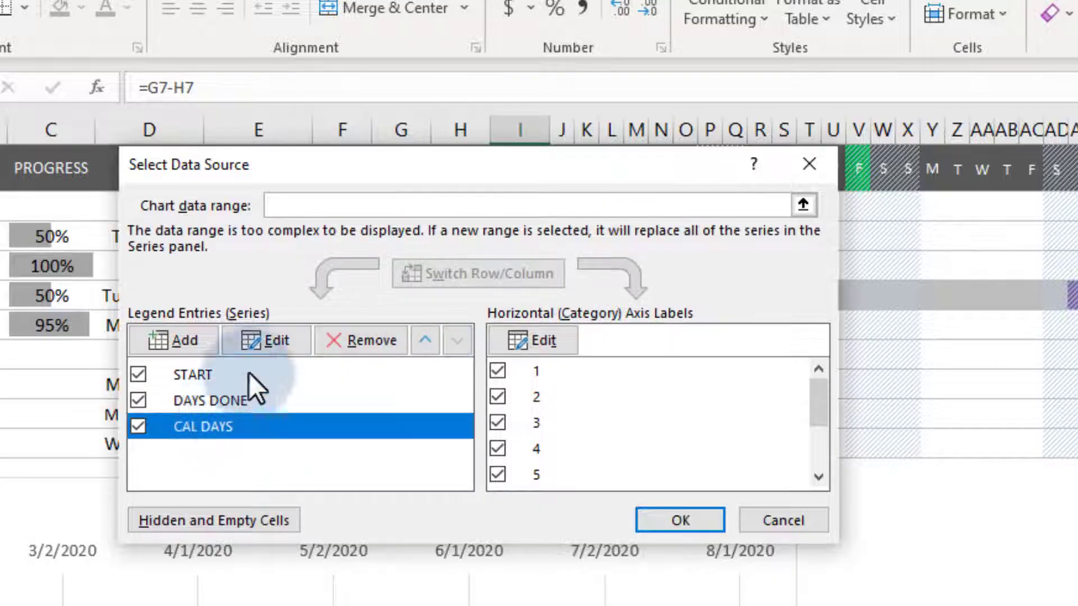
left_click(273, 340)
left_click(528, 328)
left_click(519, 173)
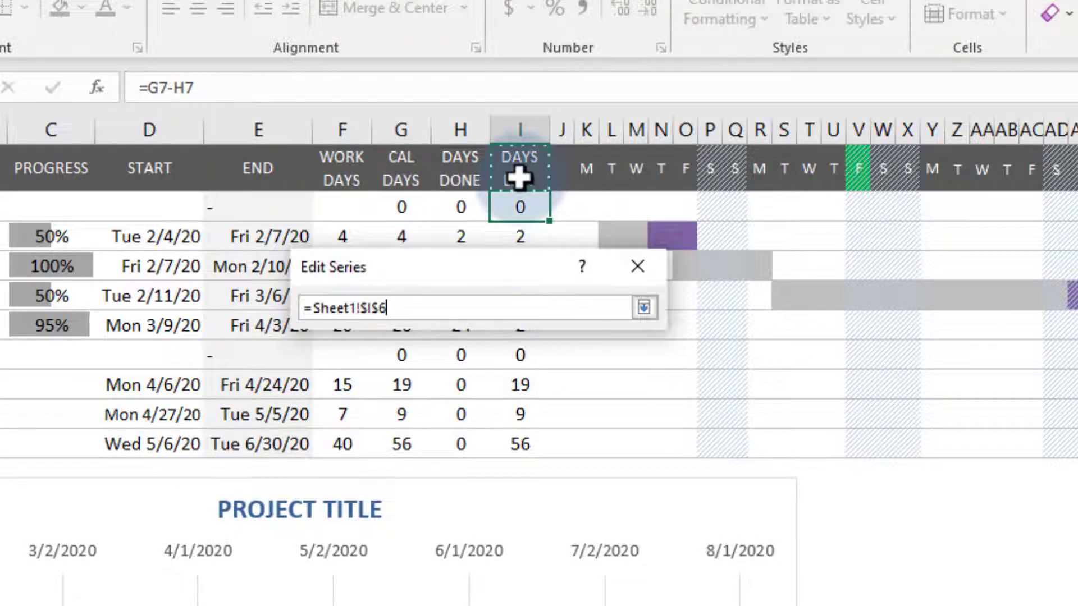
key("Return")
left_click(529, 374)
left_click_drag(520, 206, 524, 444)
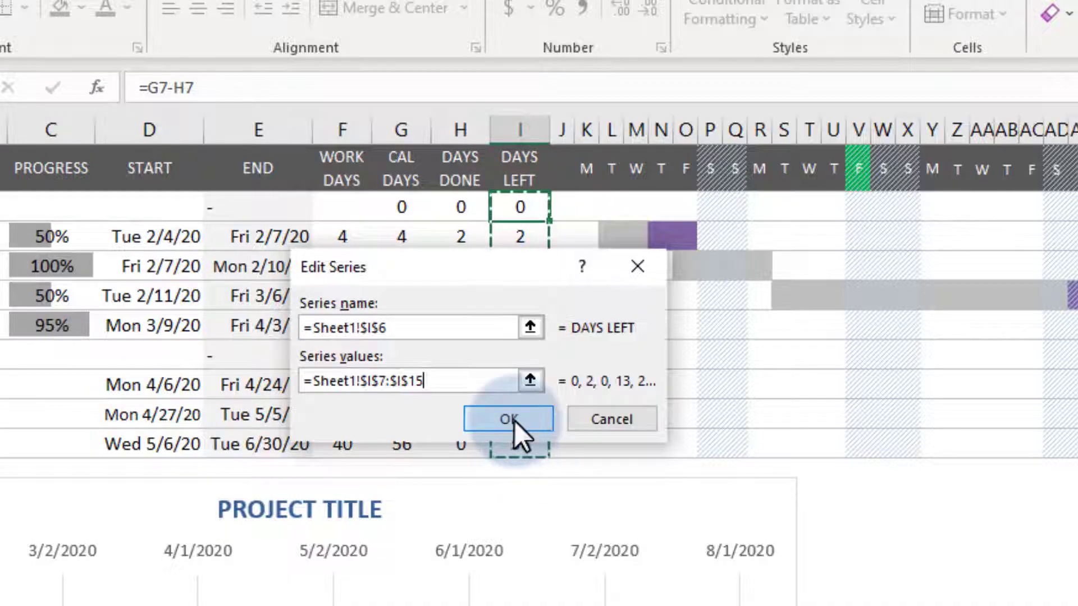
left_click(515, 421)
left_click(665, 516)
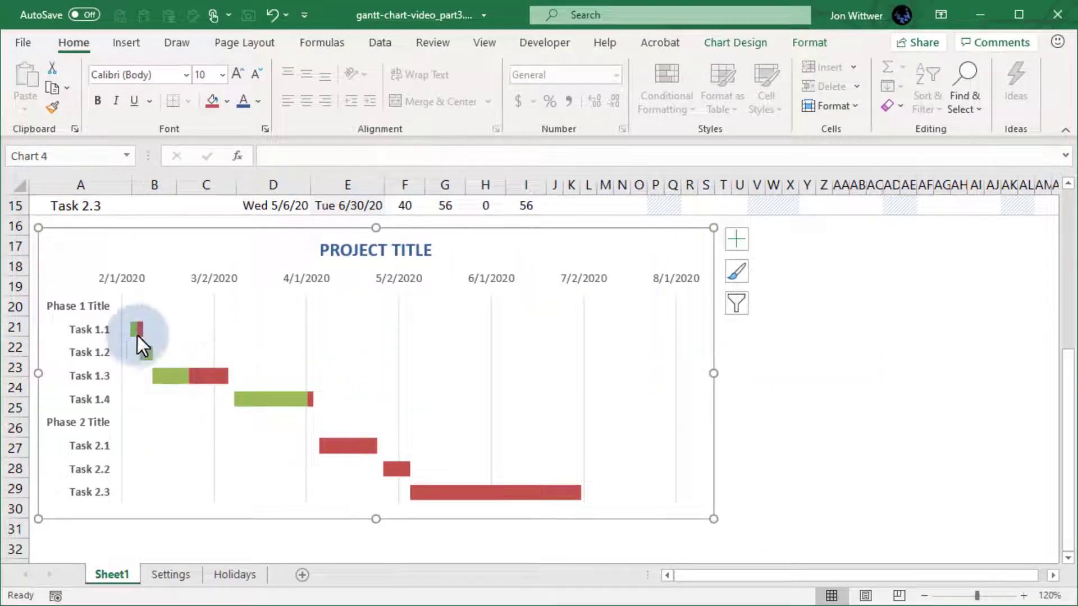
Step: Give the DAYS DONE bars a solid grey fill
right_click(135, 336)
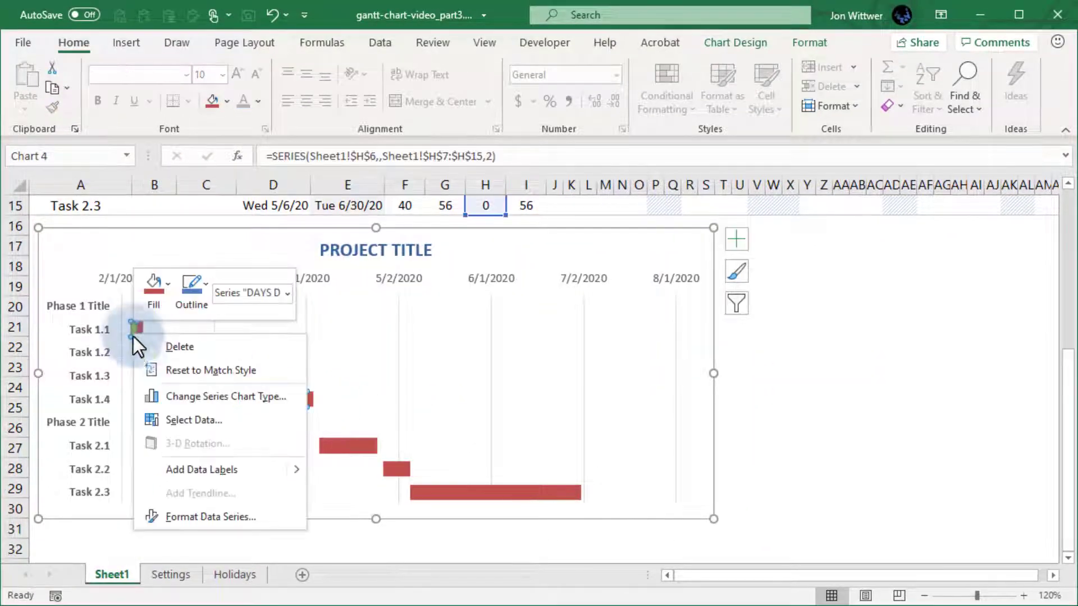
left_click(195, 516)
left_click(865, 253)
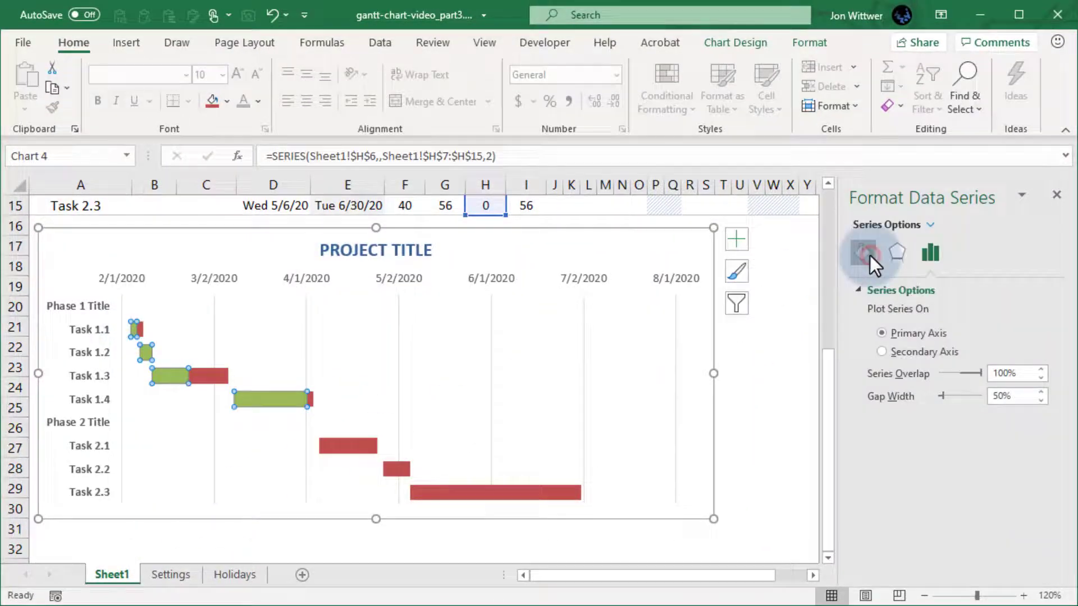
left_click(896, 332)
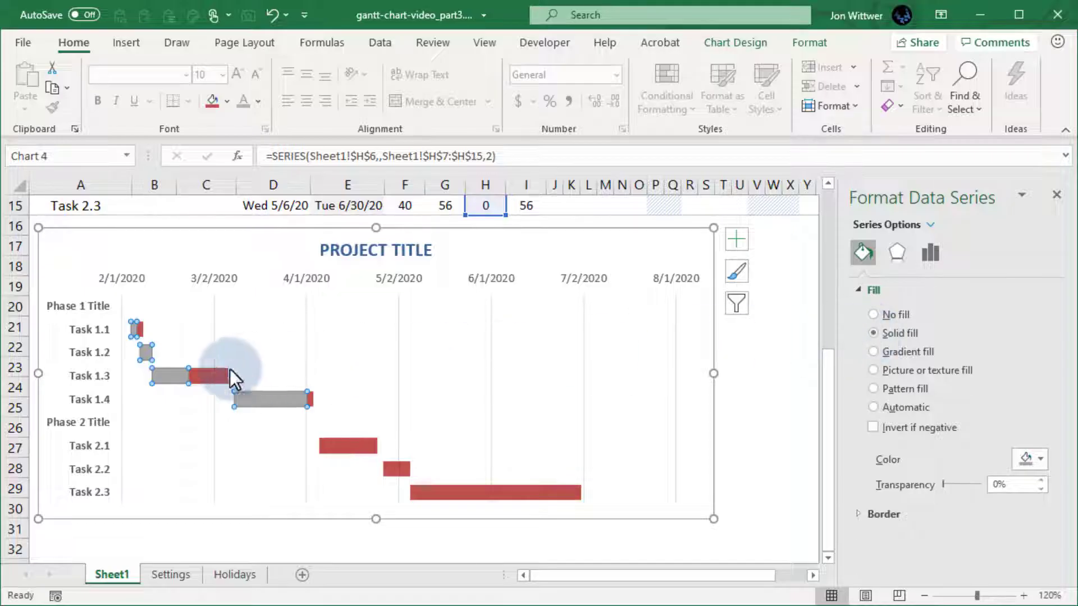
Step: Give the DAYS LEFT bars a solid dark blue fill and close the pane
left_click(203, 377)
left_click(903, 335)
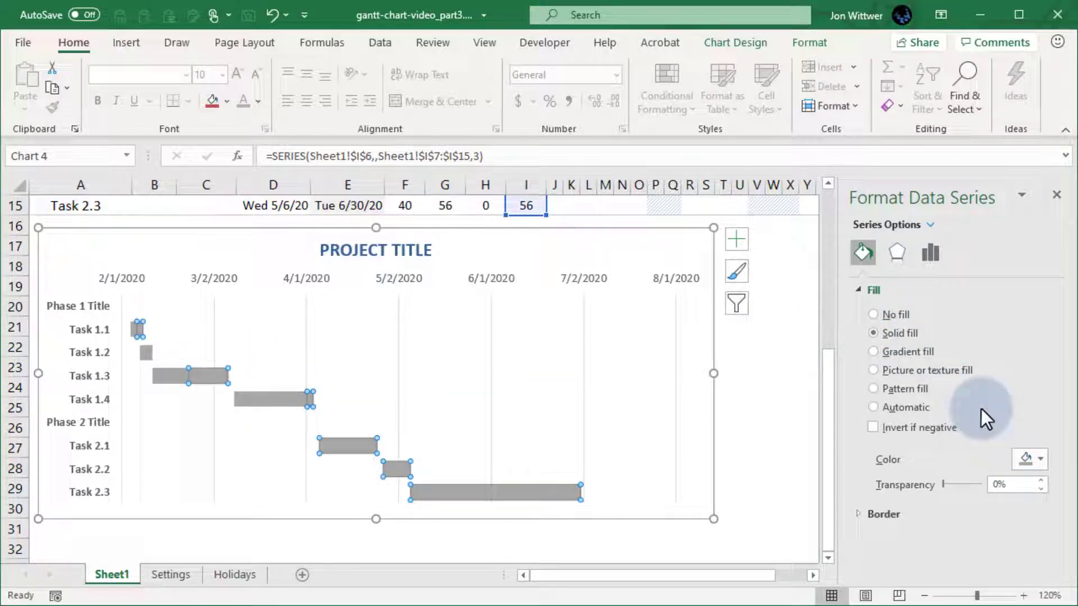
left_click(1040, 458)
left_click(1063, 560)
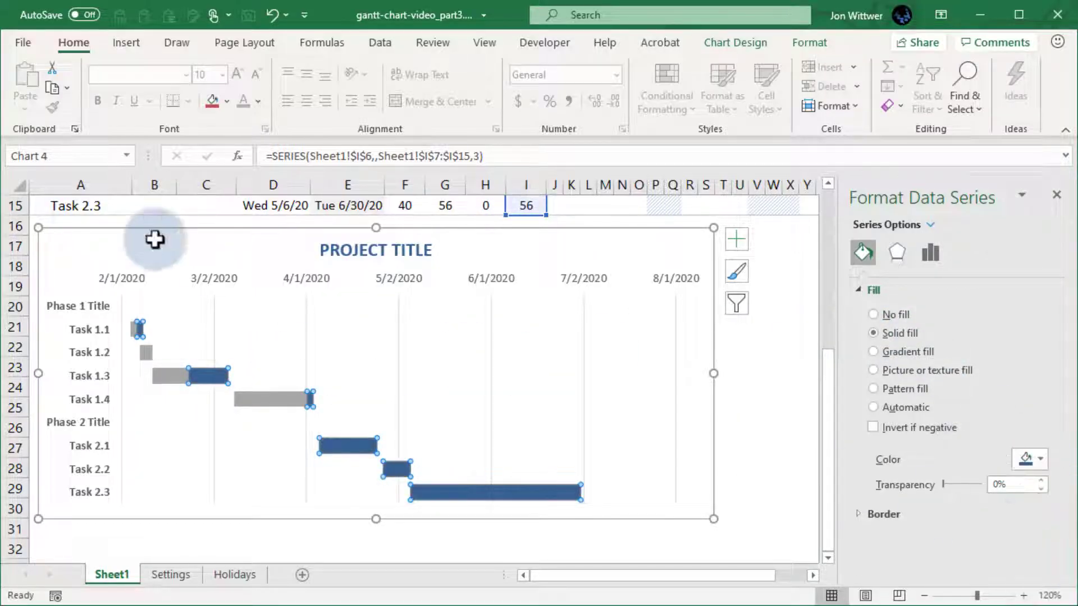
left_click(75, 213)
scroll(126, 211, "up", 4)
scroll(162, 205, "up", 1)
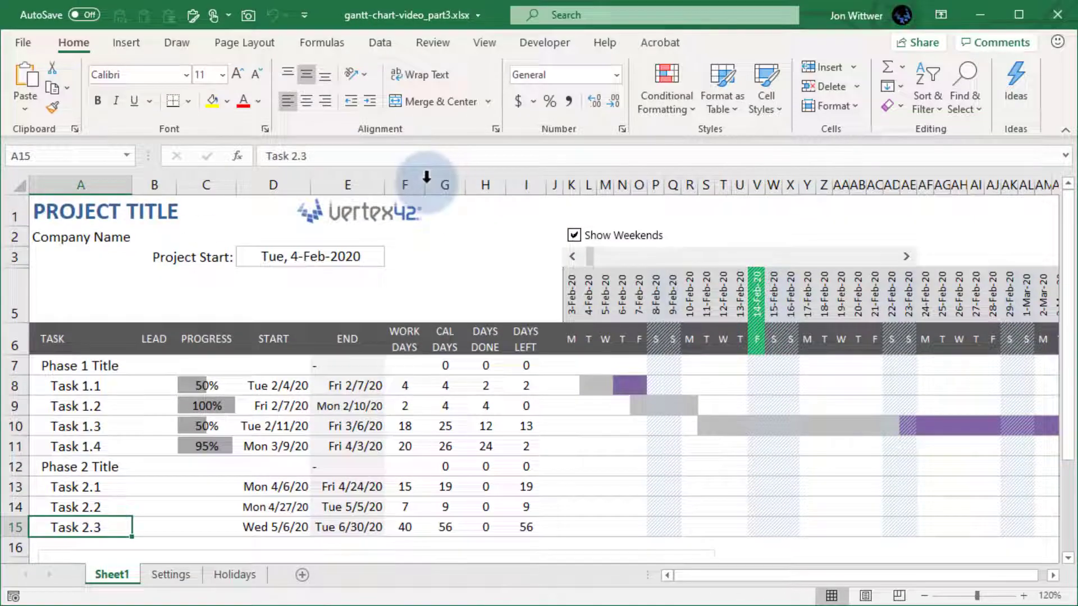
left_click_drag(441, 185, 510, 186)
Step: Hide columns G:I and set the chart to show data in hidden rows and columns
right_click(510, 186)
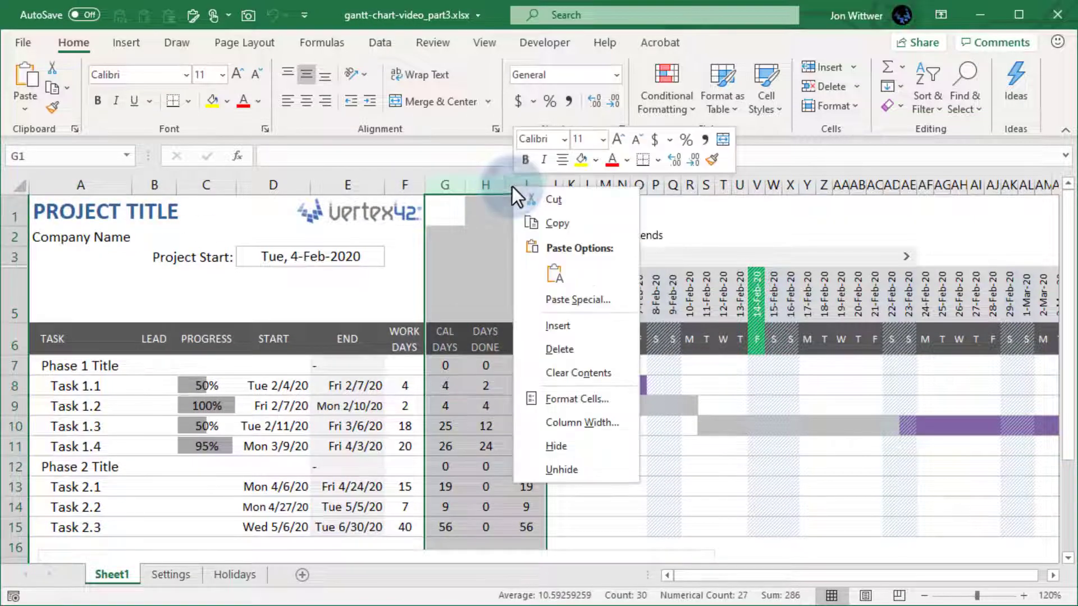
left_click(552, 444)
scroll(360, 389, "down", 3)
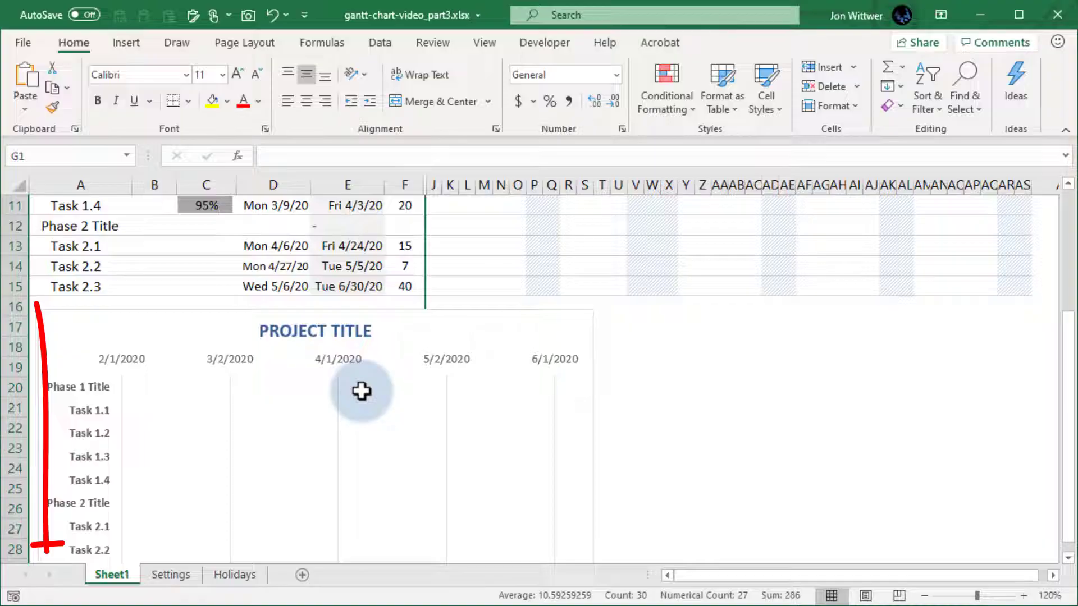
right_click(206, 314)
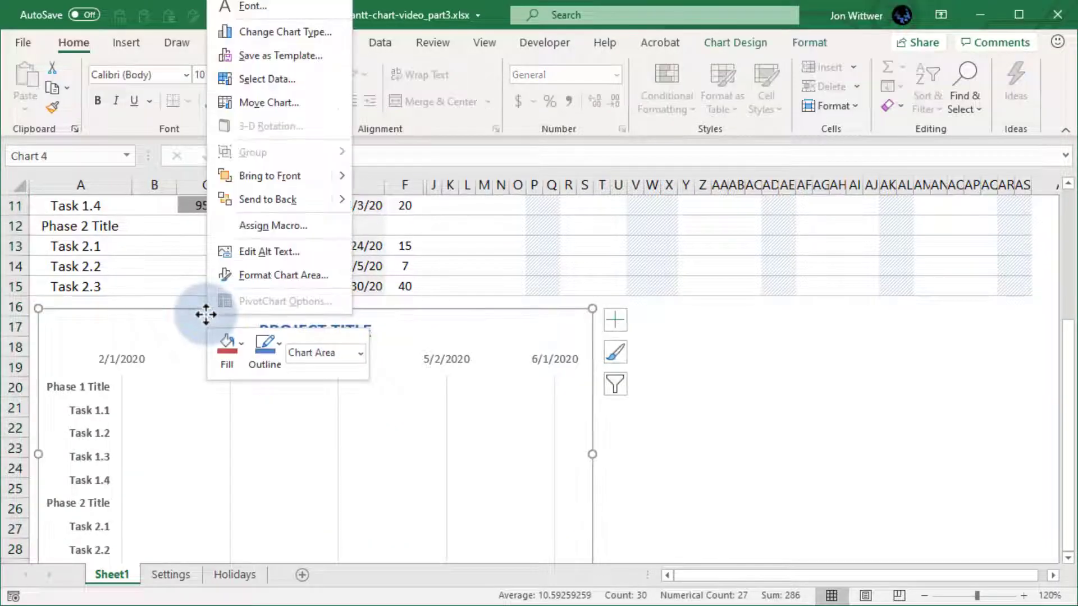
left_click(277, 87)
left_click(321, 452)
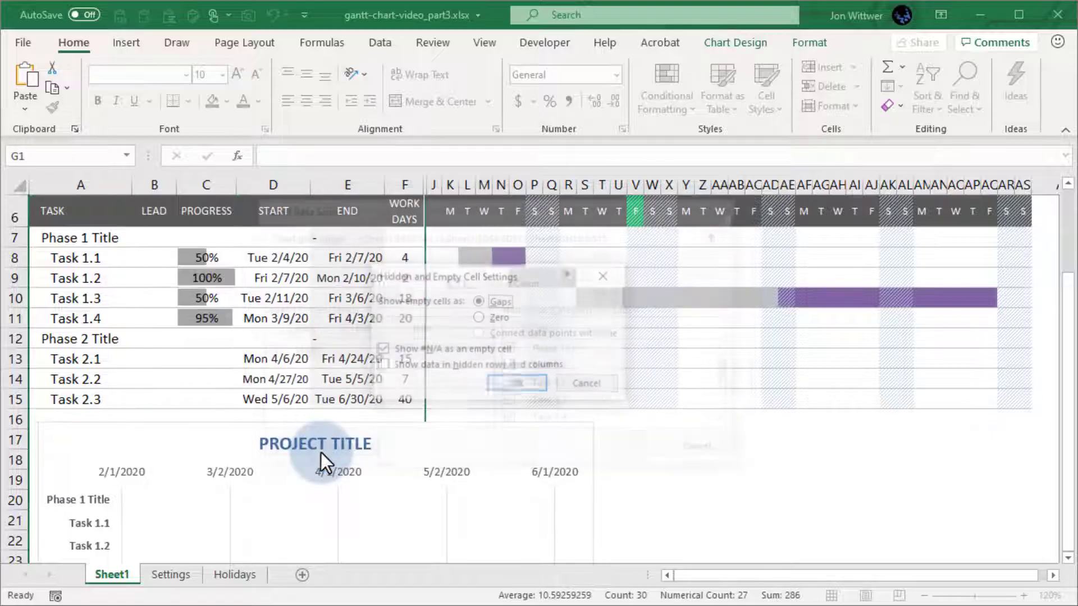
left_click(411, 369)
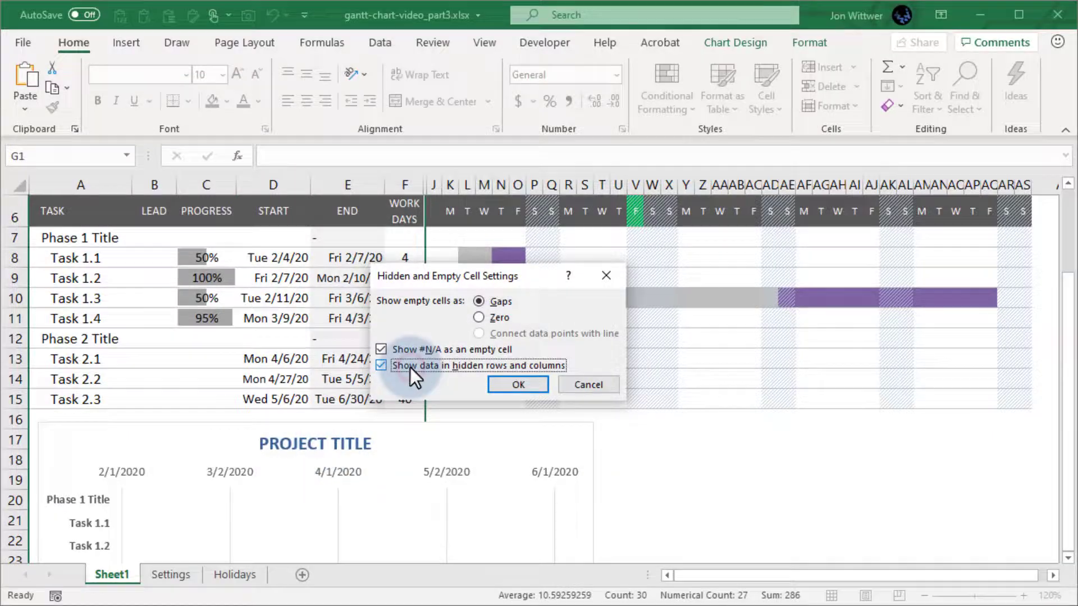
left_click(515, 387)
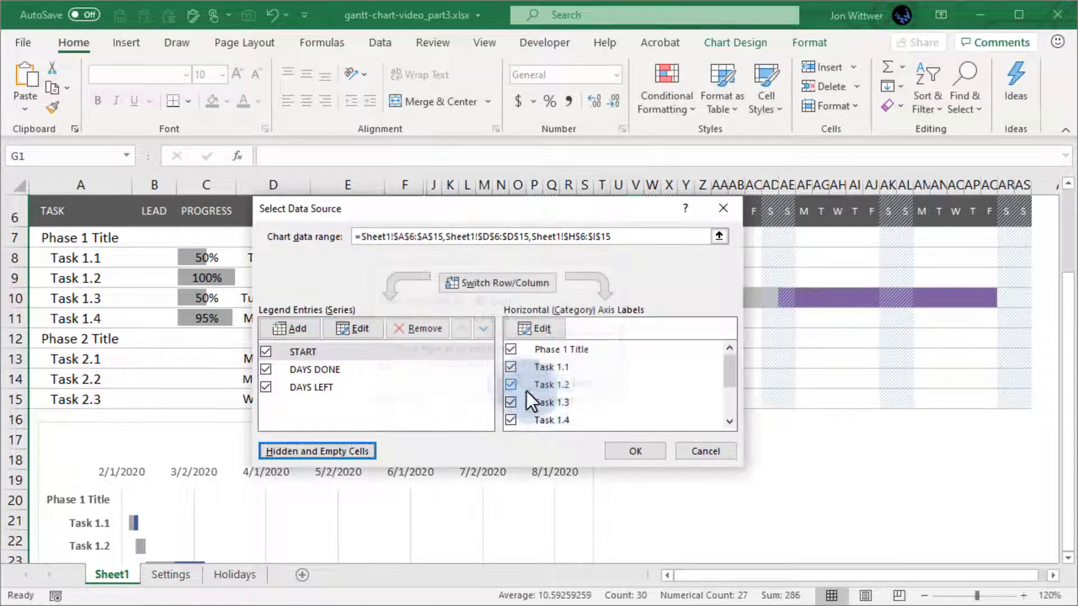
left_click(628, 451)
scroll(74, 216, "down", 3)
Step: Close Select Data, nudge the chart lower, and fill-drag the Task 2.3 row into row 16 as Task 2.4
key("ctrl+1")
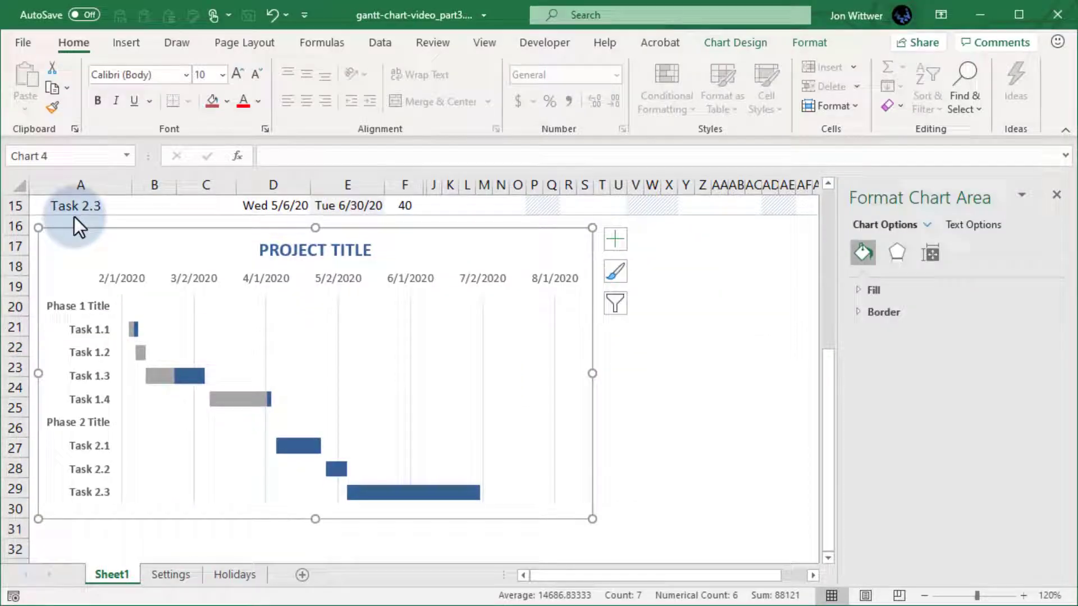
scroll(75, 217, "up", 1)
left_click_drag(71, 293, 68, 309)
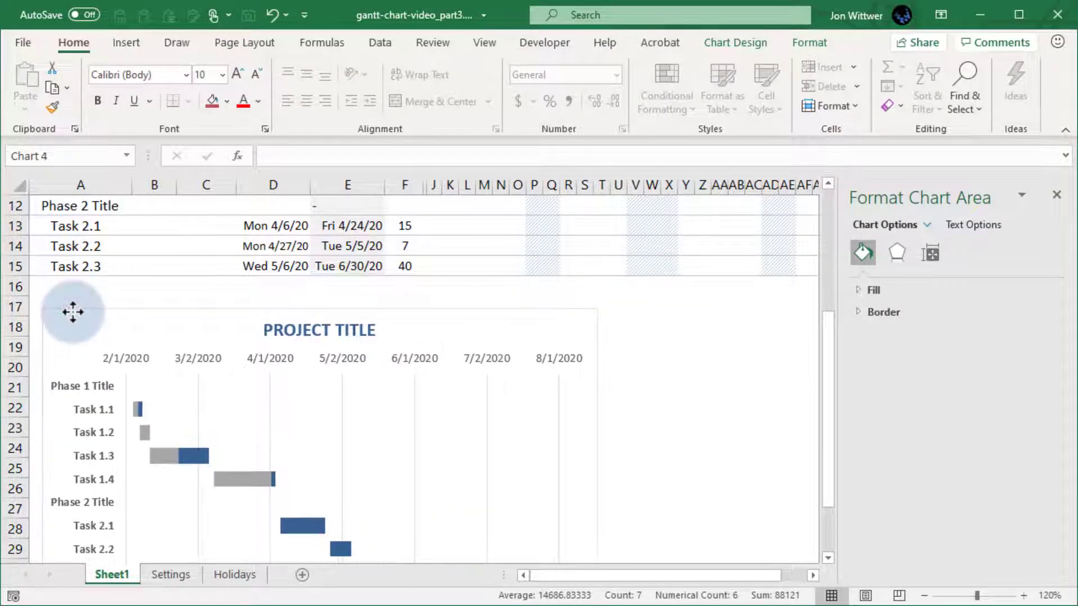
left_click(15, 266)
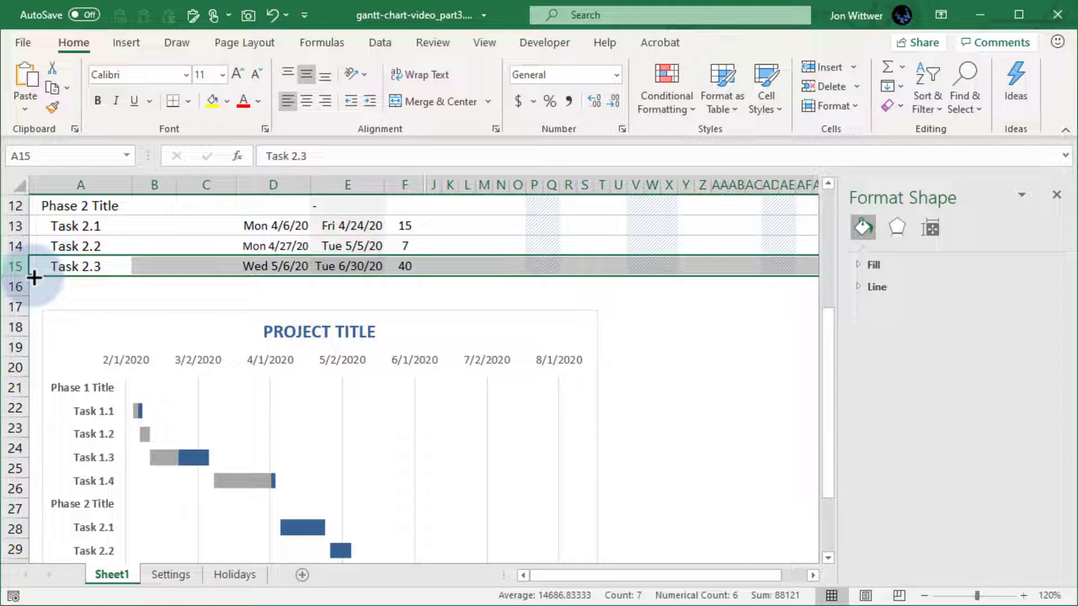
left_click_drag(33, 277, 38, 295)
left_click(58, 286)
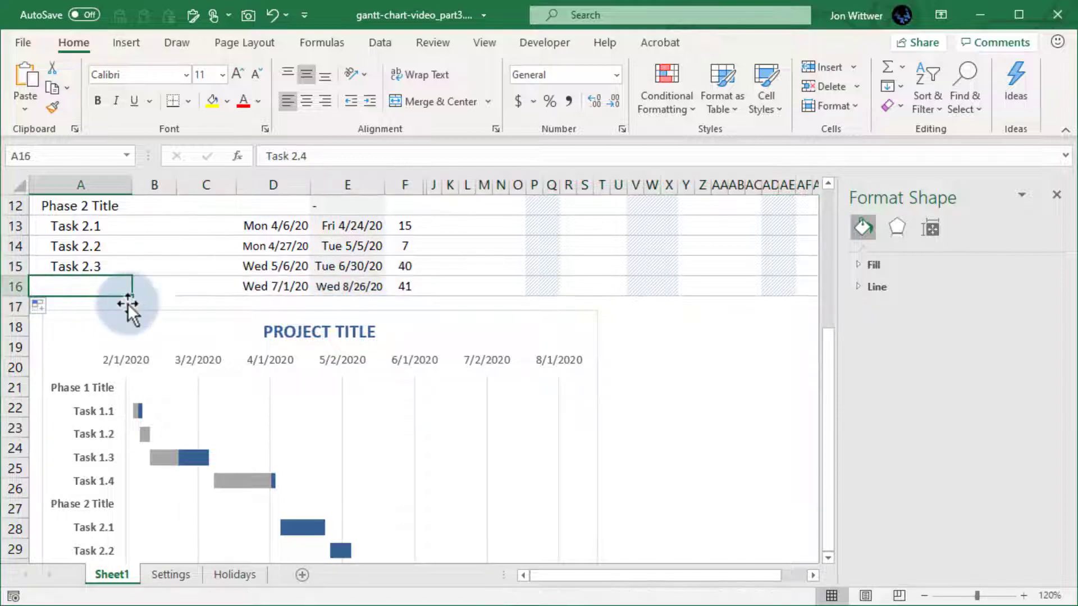
scroll(131, 370, "down", 3)
scroll(132, 383, "up", 4)
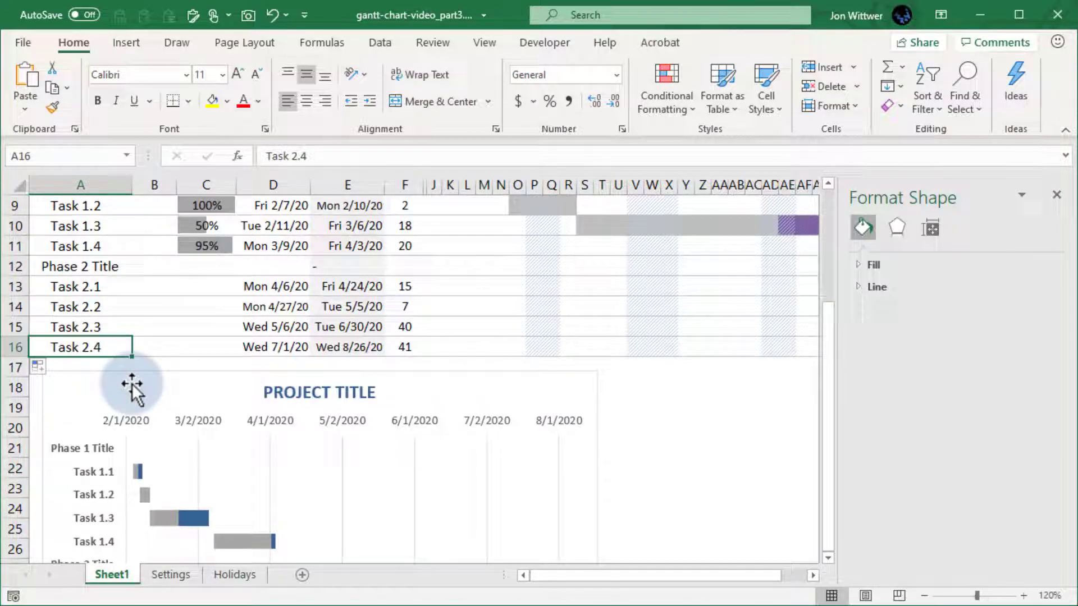
scroll(133, 383, "down", 2)
scroll(133, 382, "down", 1)
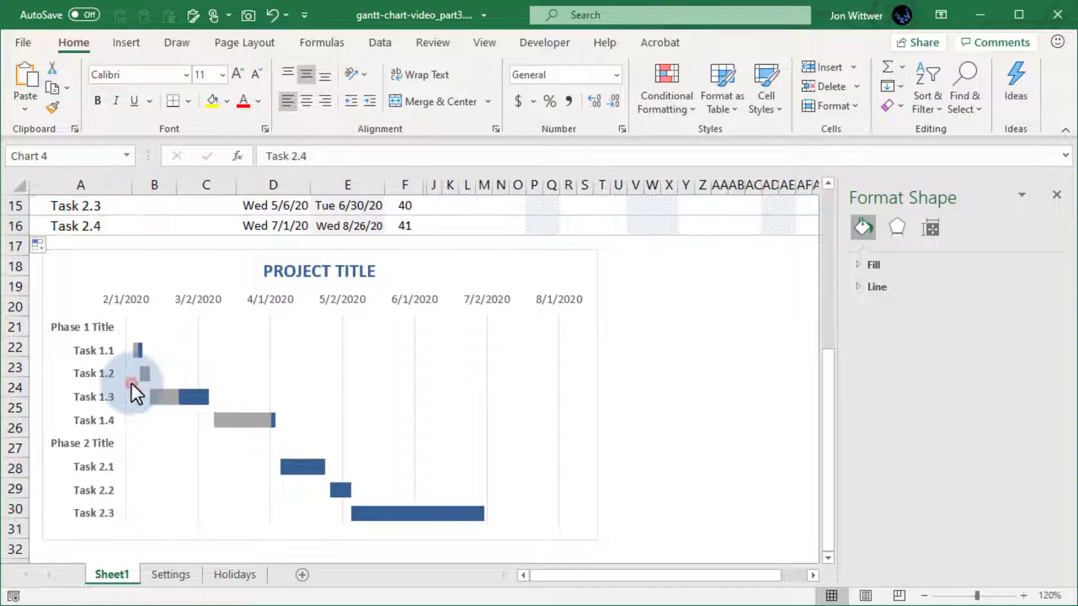
Step: Extend each chart series' name, start and bar ranges down to row 16, then select A16:K16
left_click(132, 383)
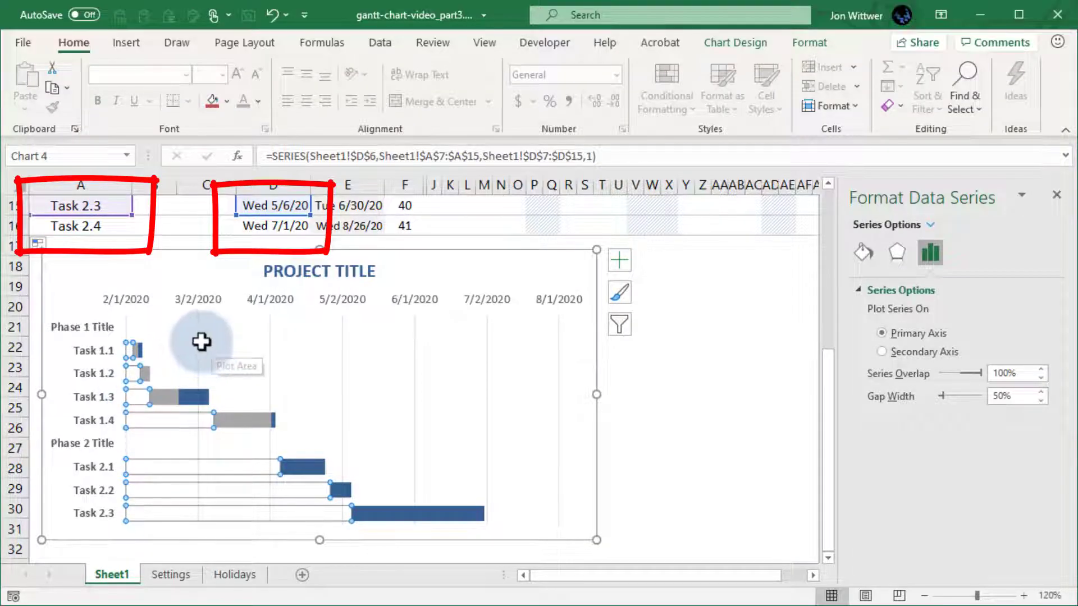
left_click_drag(132, 217, 132, 236)
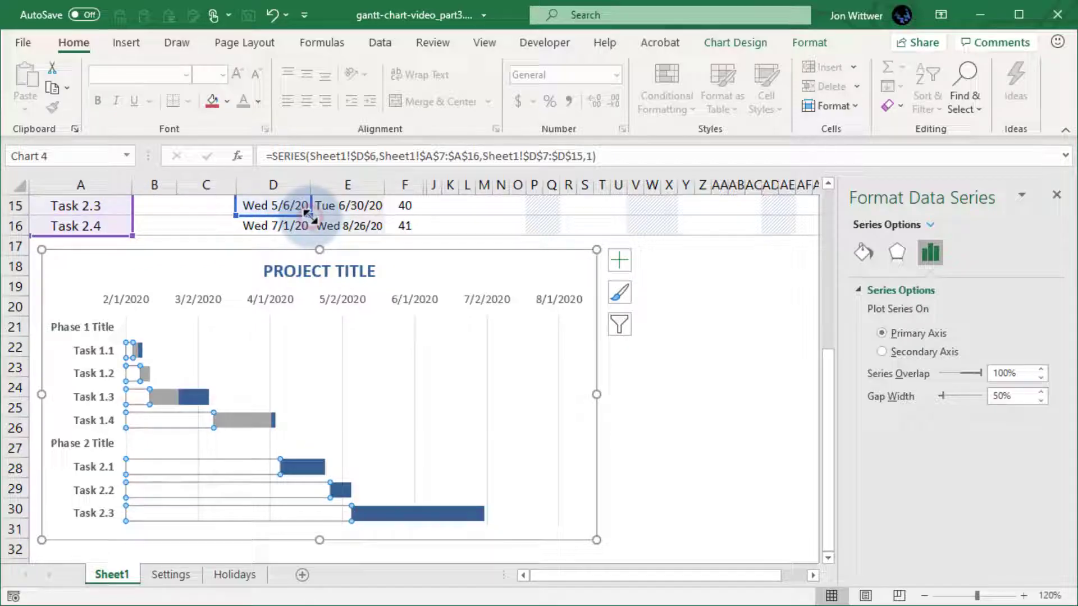
left_click_drag(311, 216, 310, 232)
left_click(166, 387)
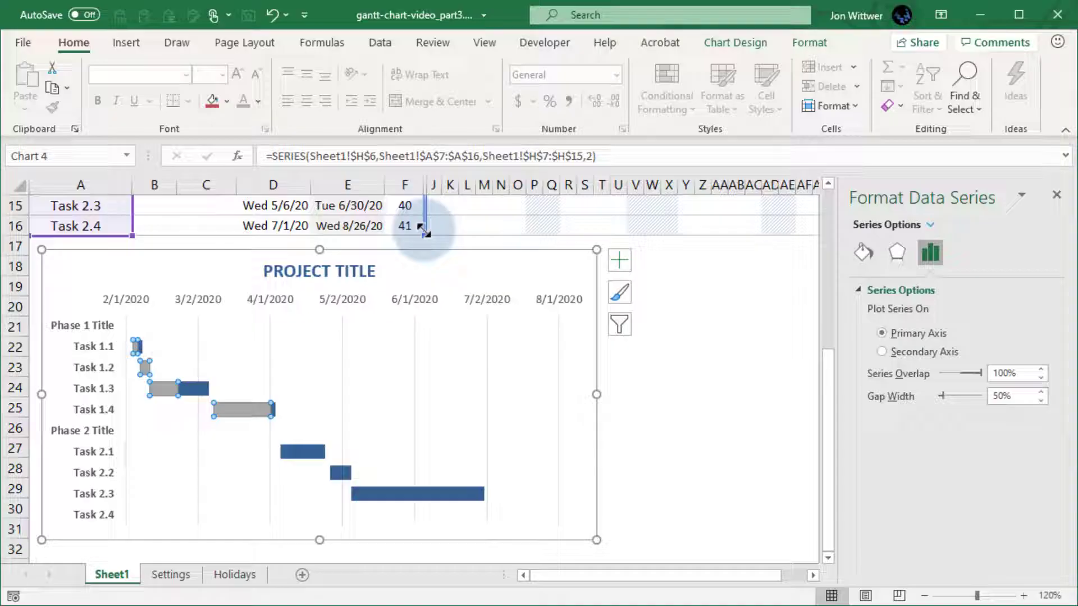
left_click_drag(423, 230, 425, 236)
left_click(200, 393)
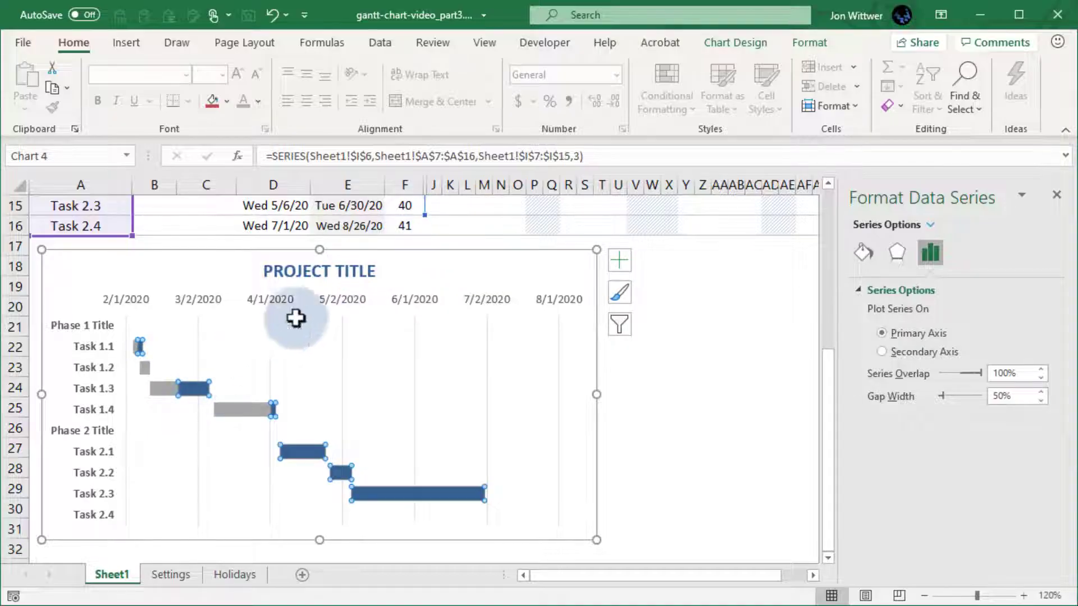
left_click_drag(419, 228, 424, 236)
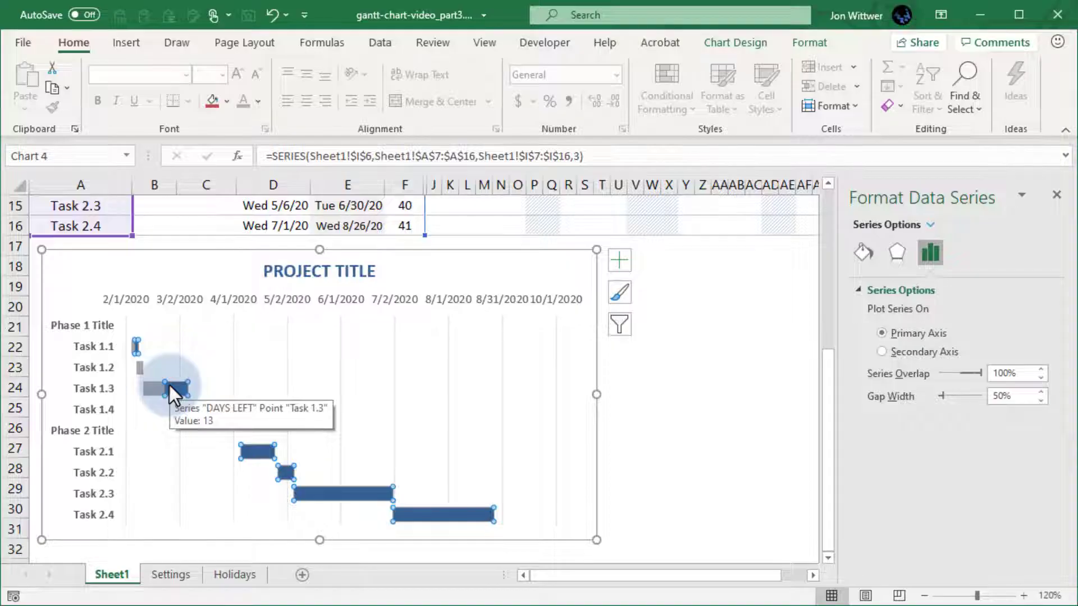
left_click(85, 226)
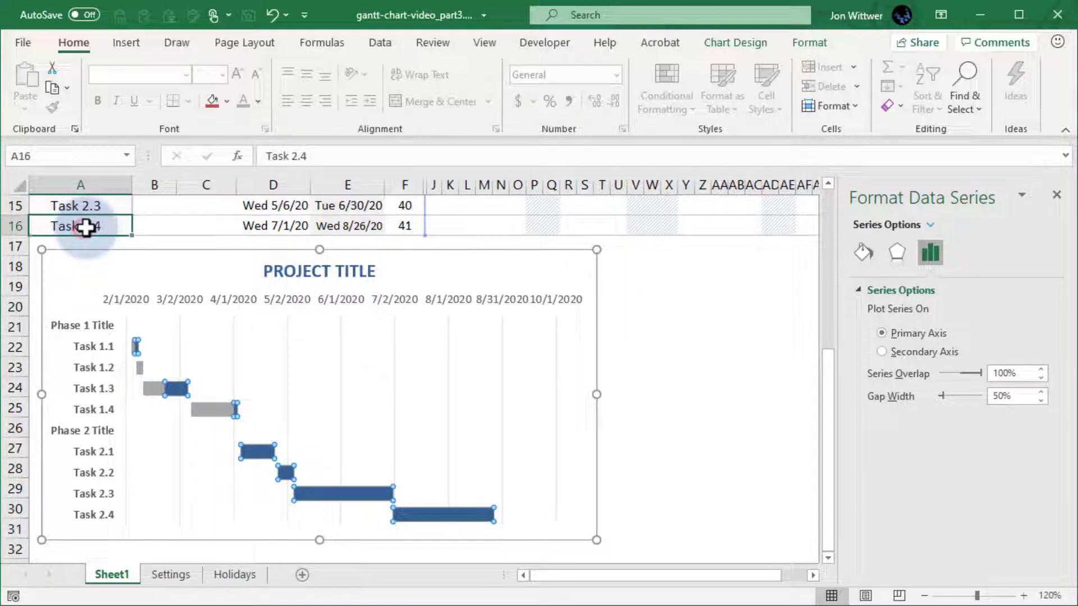
scroll(219, 237, "up", 2)
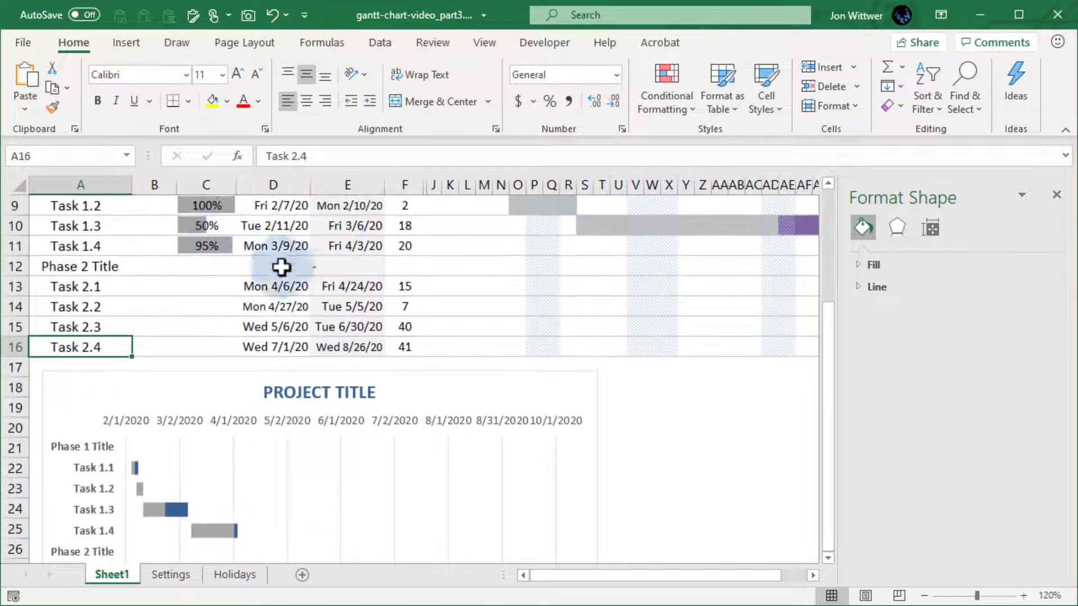
left_click(451, 349, "shift")
Step: Clear the Task 2.4 row and fill row 16 gray across the table width
key("Delete")
left_click(73, 346)
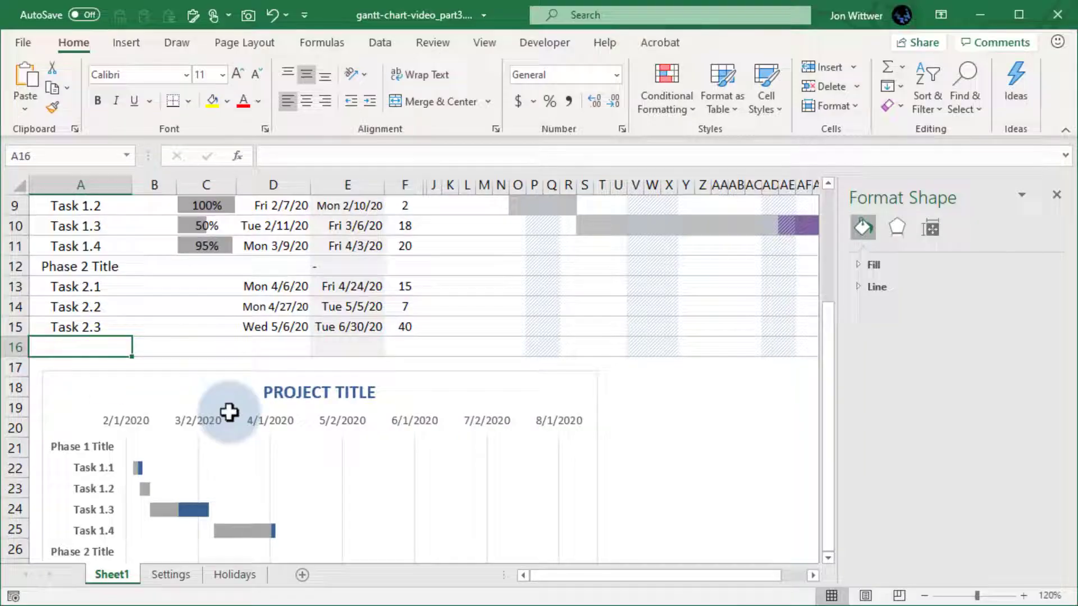
left_click_drag(589, 575, 731, 577)
left_click(693, 345, "shift")
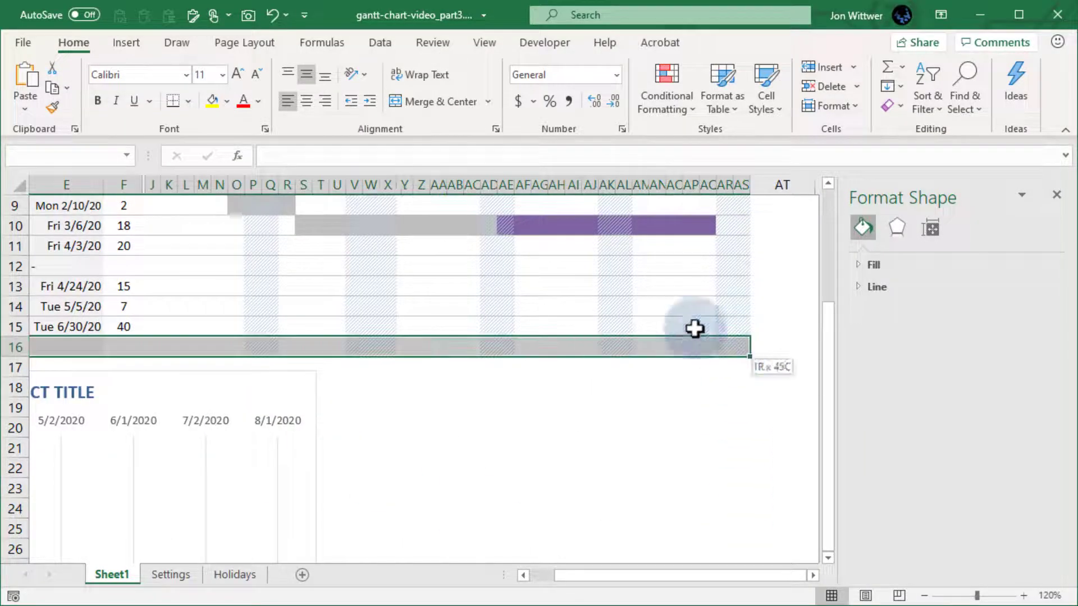
left_click(227, 101)
left_click(215, 175)
Step: Add the note 'Insert rows above this line' in B16 at size 8 italic
left_click(148, 345)
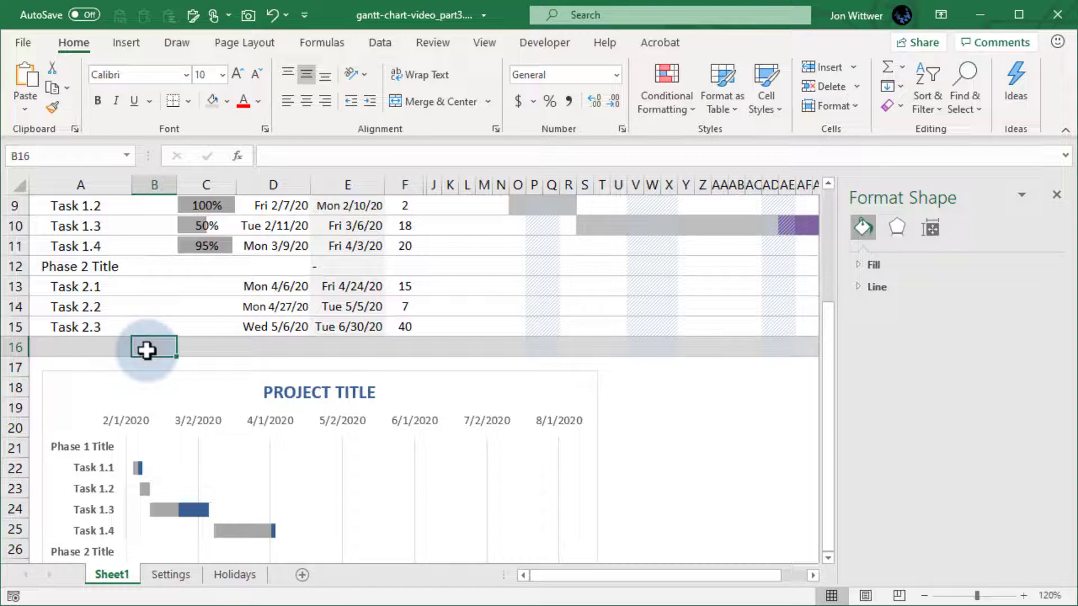
type("Insert rows above this line")
key("ctrl+Return")
left_click(210, 74)
type("8")
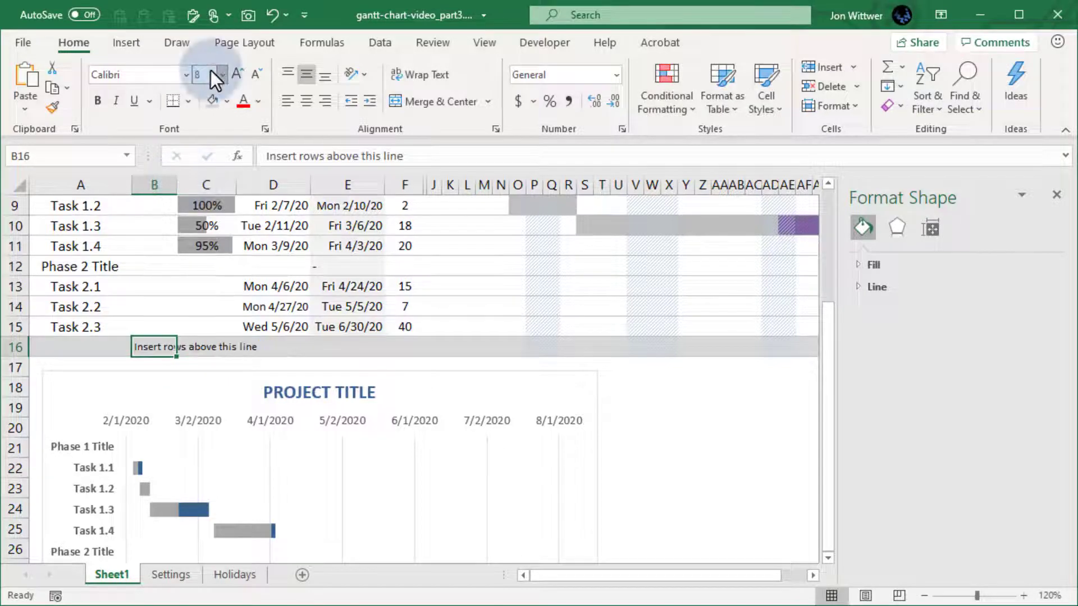
key("ctrl+i")
left_click(34, 345)
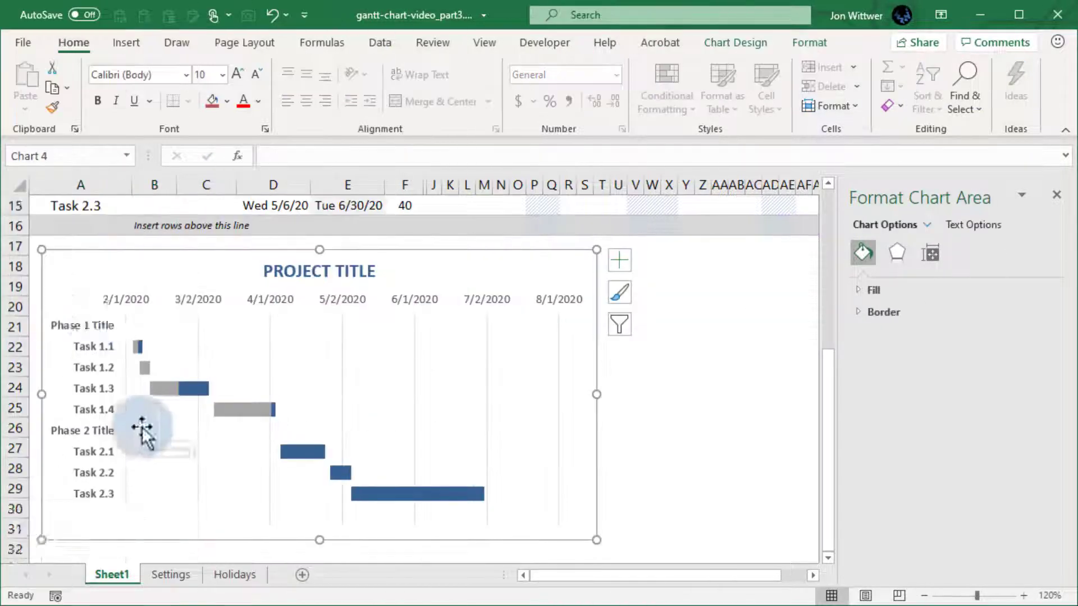
scroll(39, 306, "up", 1)
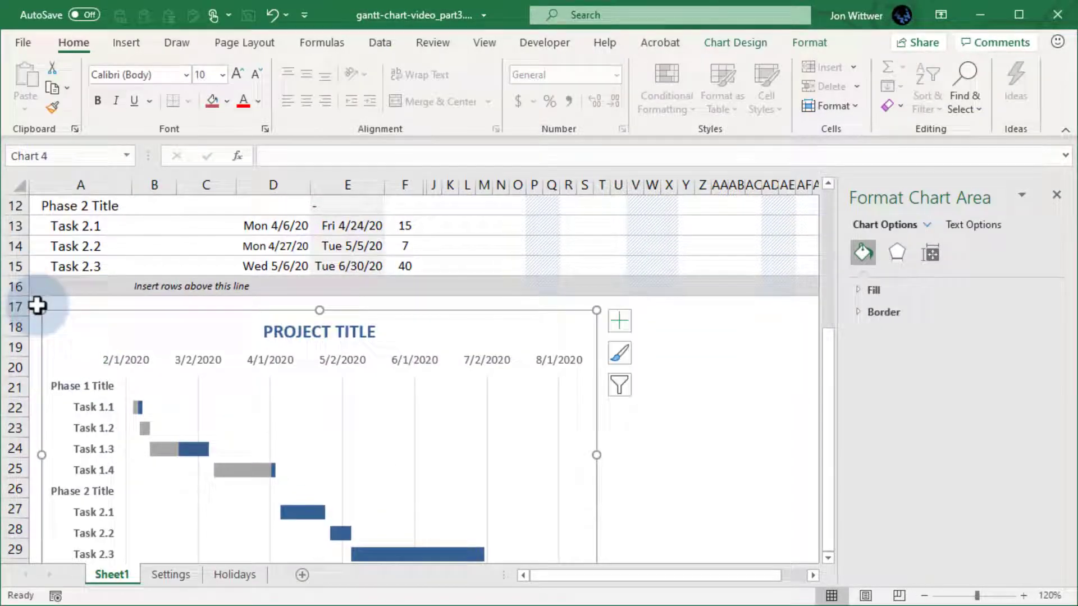
Step: Insert a row above the gray marker and copy the task row above into it with Ctrl+D
right_click(19, 286)
left_click(81, 423)
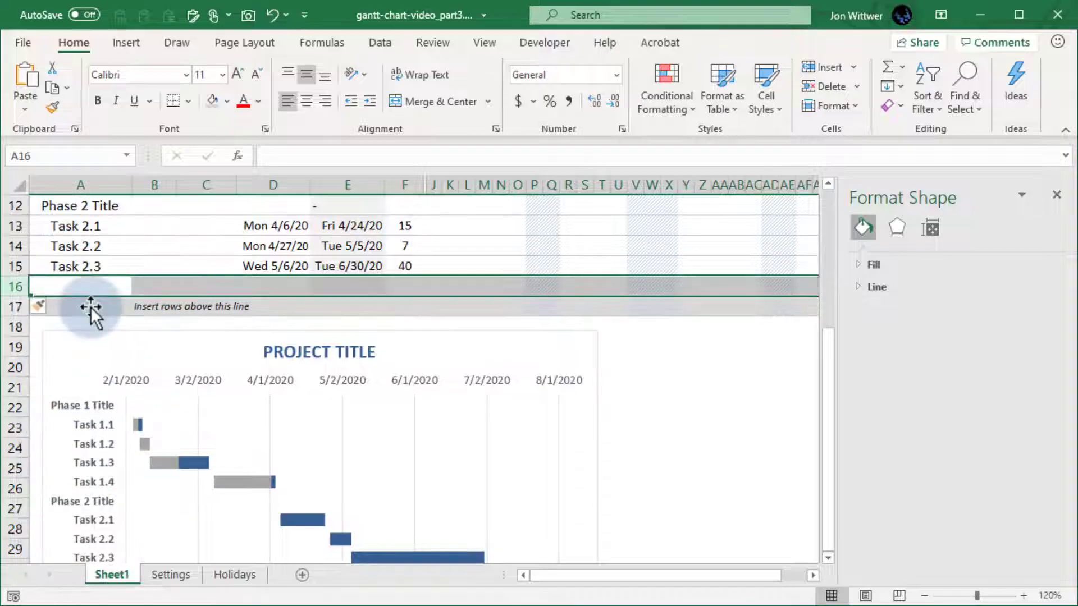
key("ctrl+d")
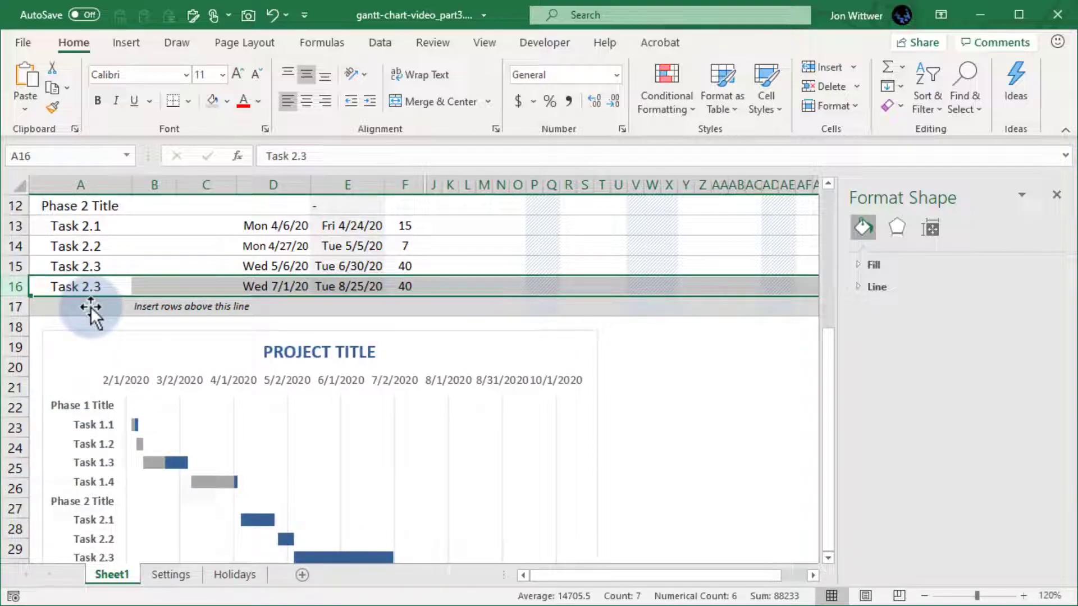
scroll(93, 304, "down", 1)
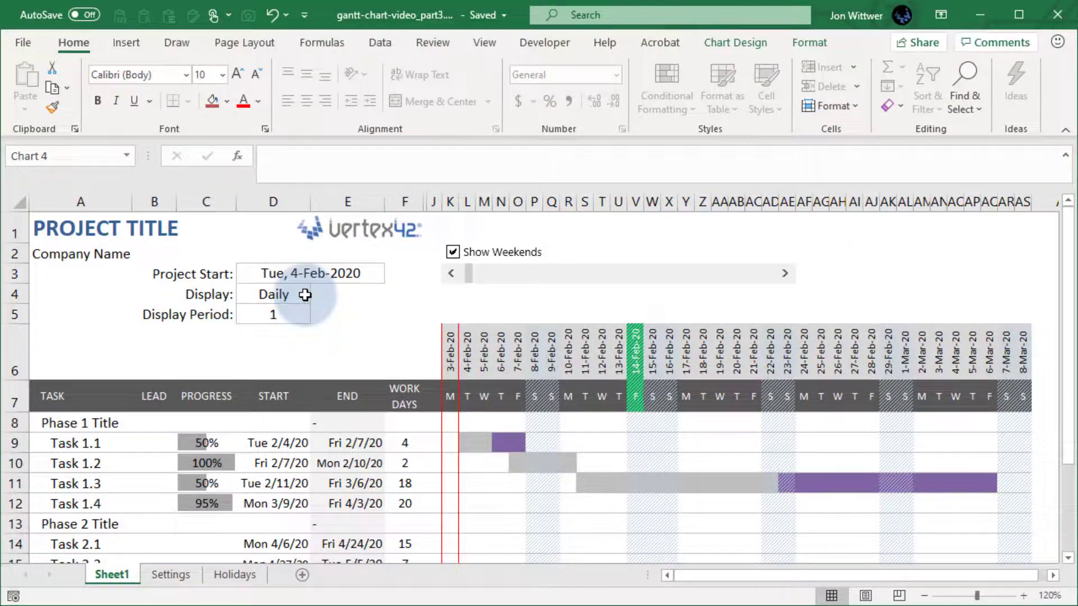
left_click(309, 296)
left_click(322, 297)
left_click(286, 323)
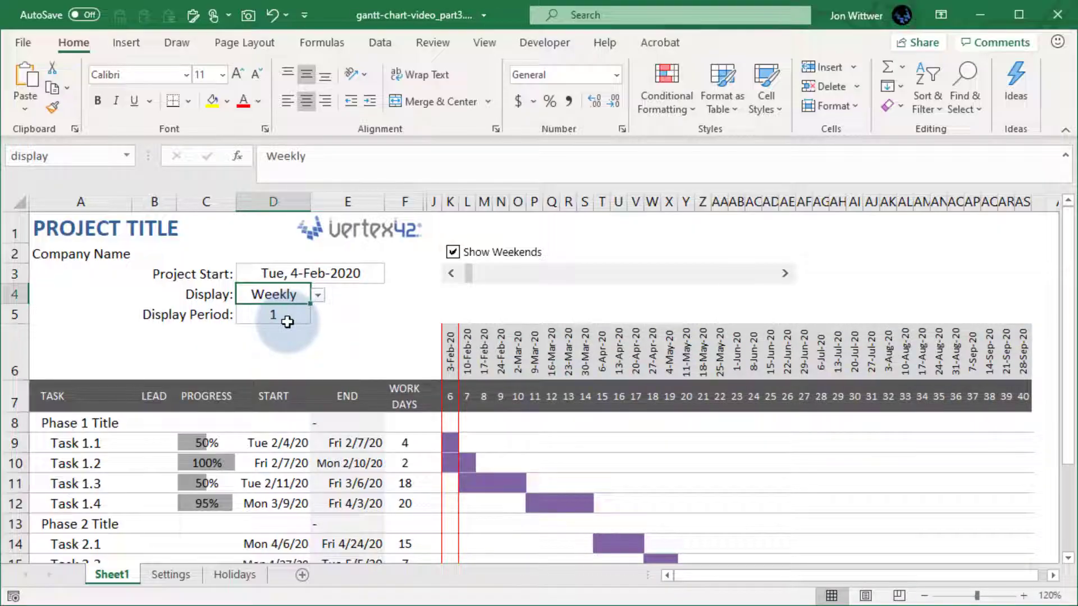
left_click(317, 296)
left_click(303, 311)
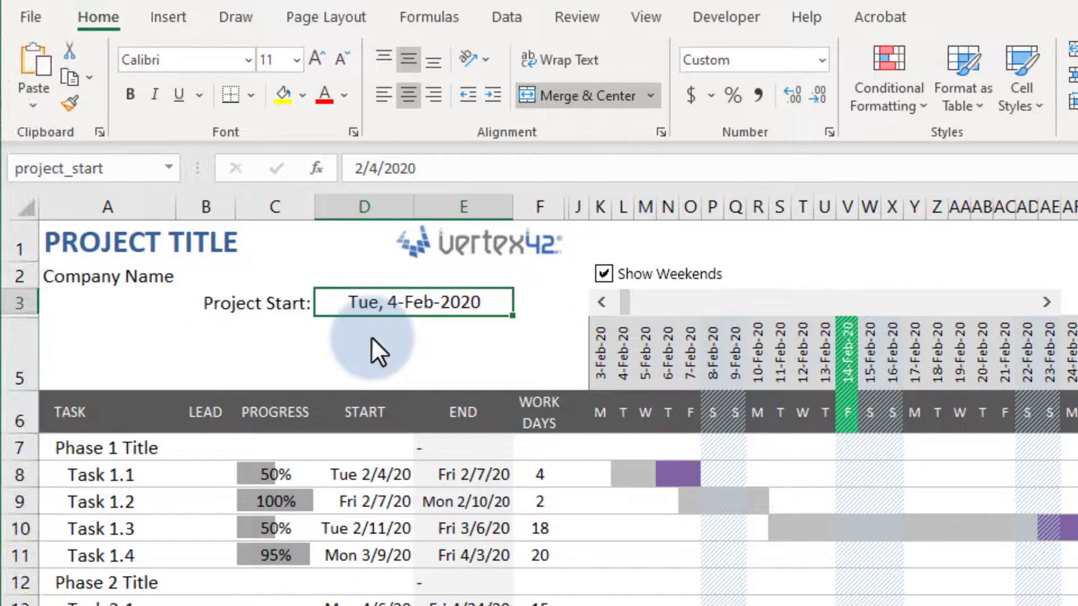
Step: Unhide the Display Week row and insert a new row 5 beneath it
double_click(25, 319)
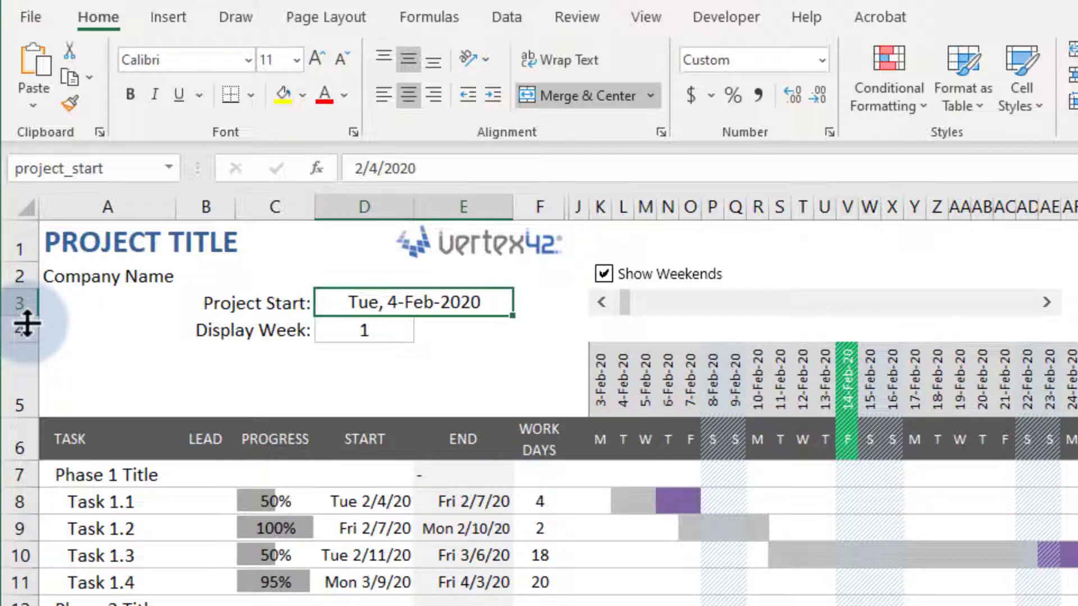
right_click(25, 358)
left_click(97, 537)
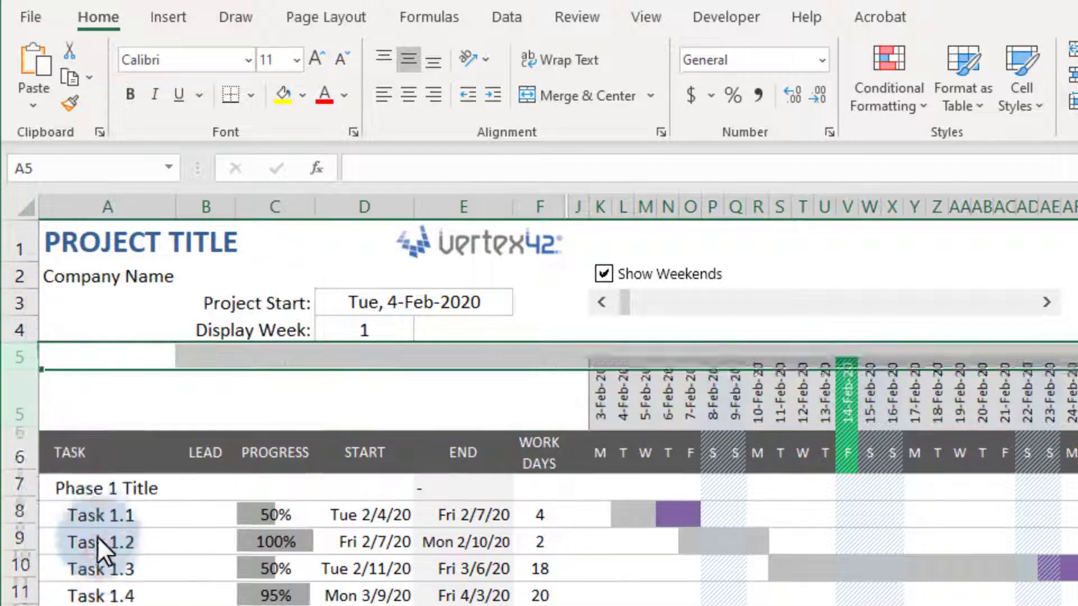
Step: Copy the Display Week label and value from C4:D4 into C5:D5
left_click(265, 332)
key("Down")
key("shift+Right")
key("ctrl+d")
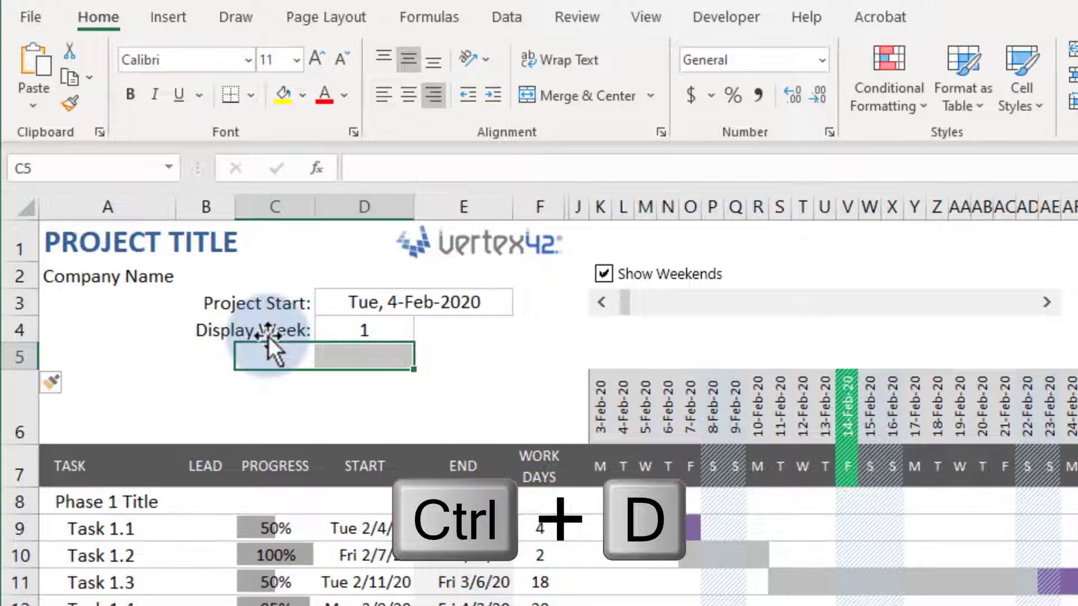
Step: Edit the C5 label to 'Display:', keeping the value 1 in D5
left_click(281, 361)
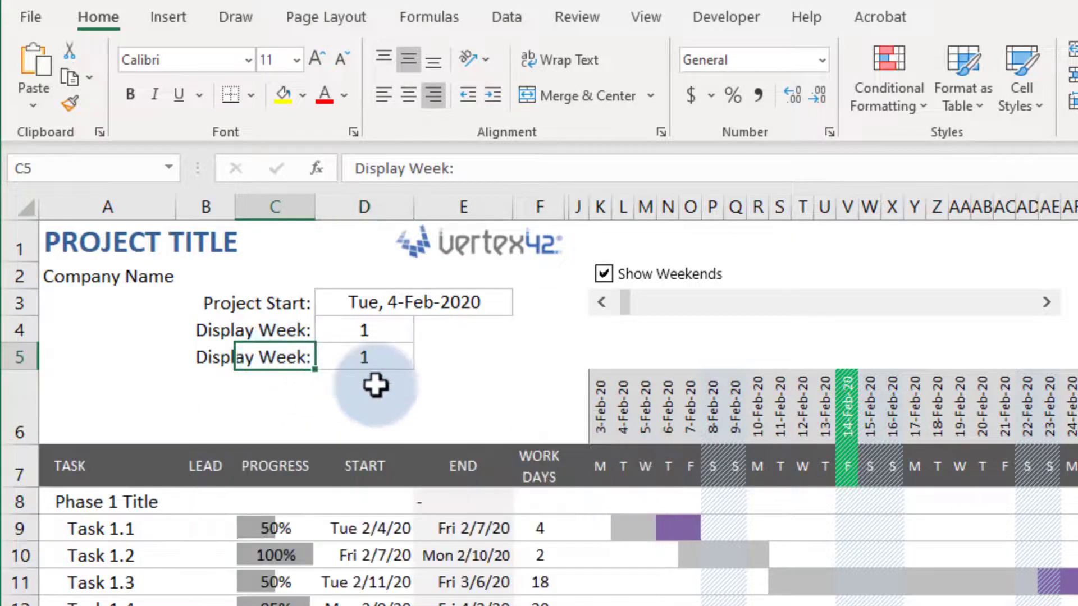
key("F2")
key("shift+Home")
key("BackSpace")
key("Tab")
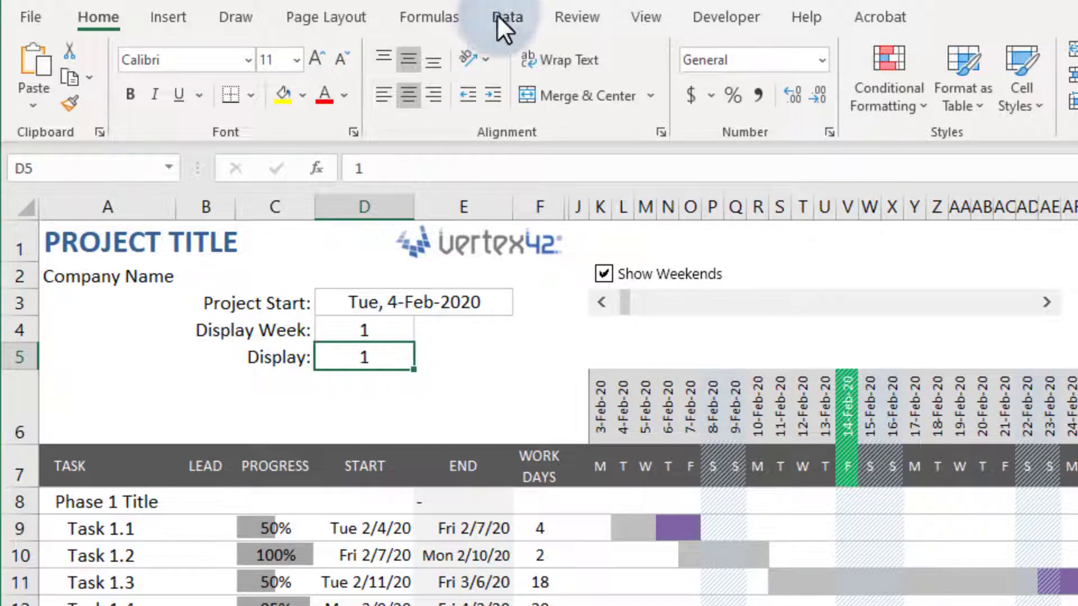
Step: Validate the Display cell as a list of Daily, Weekly, Monthly, Quarterly and choose Daily
left_click(506, 17)
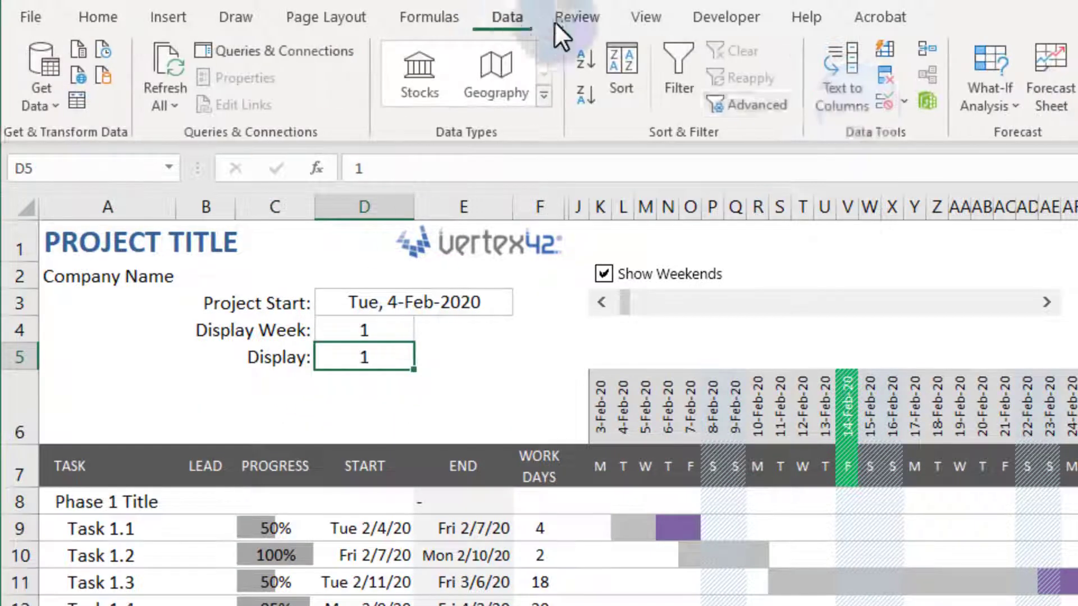
left_click(888, 112)
left_click(635, 305)
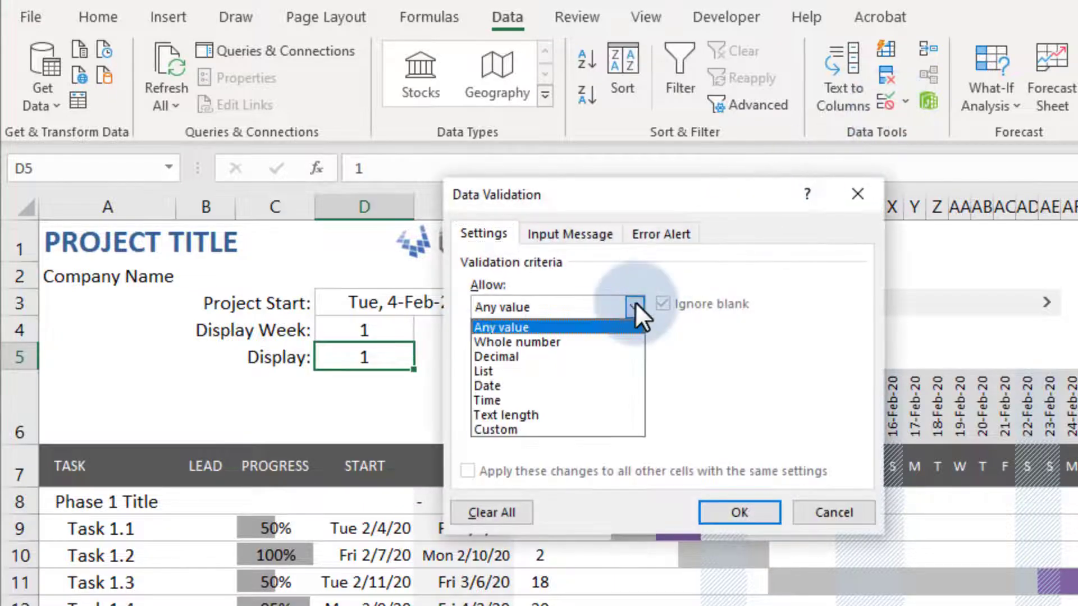
left_click(548, 371)
left_click(547, 401)
type("Daily,Weekly,Monthly,Quarterly")
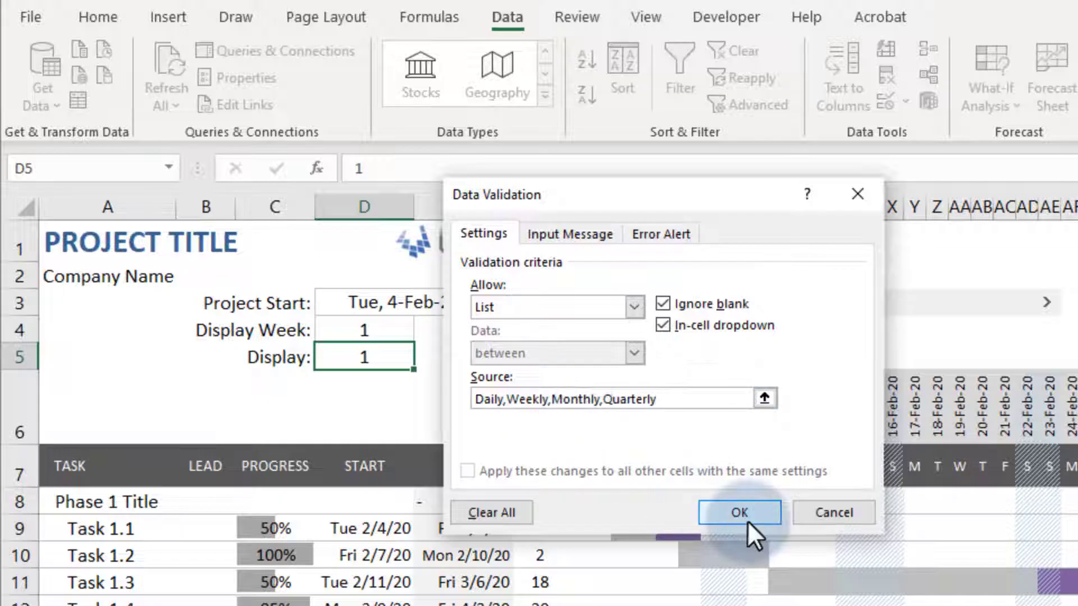
left_click(741, 515)
left_click(423, 362)
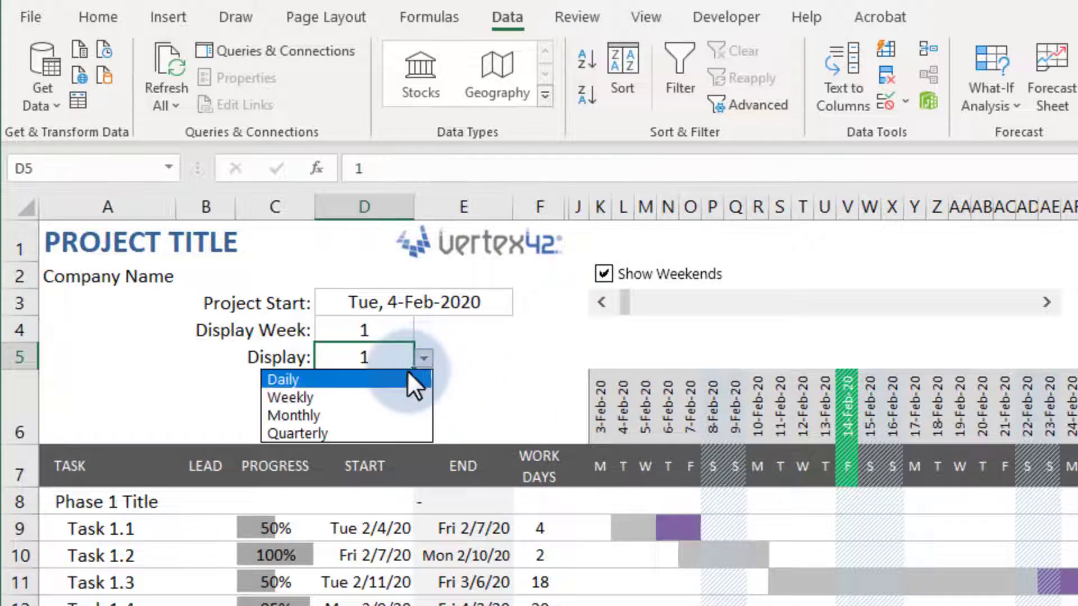
Step: Cut the Display row and insert it above the Display Week row
left_click(25, 356)
key("ctrl+x")
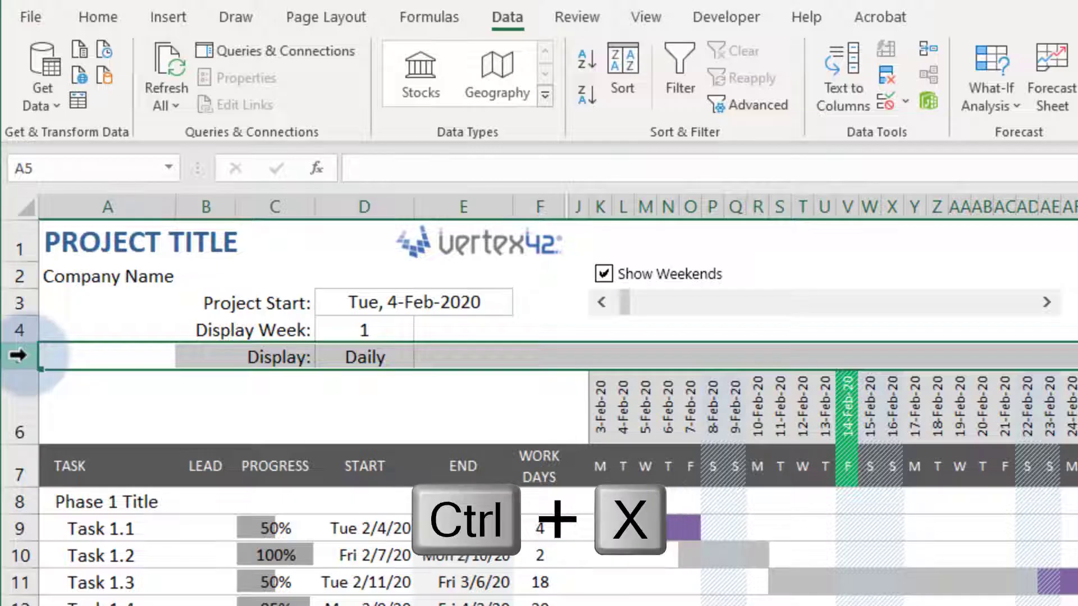
key("ctrl+x")
right_click(13, 330)
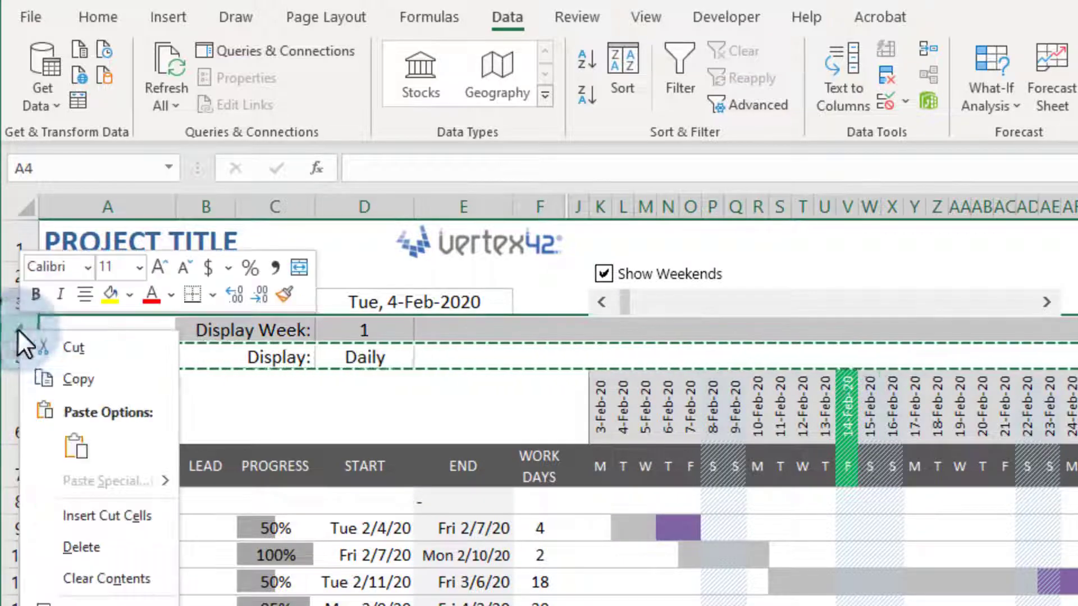
left_click(92, 516)
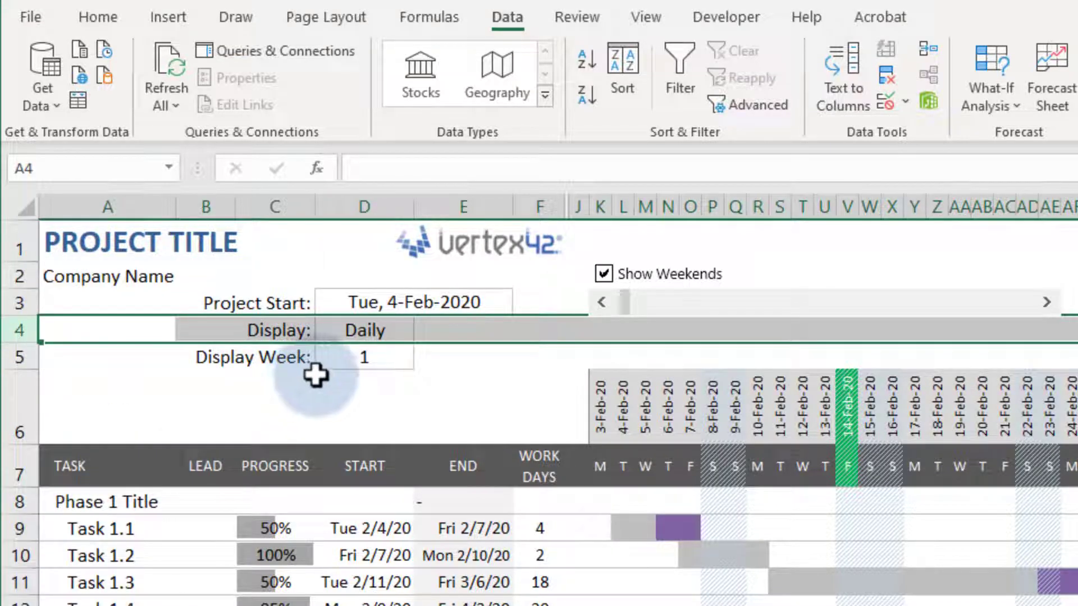
Step: Relabel the Display Week row as Display Period
double_click(309, 359)
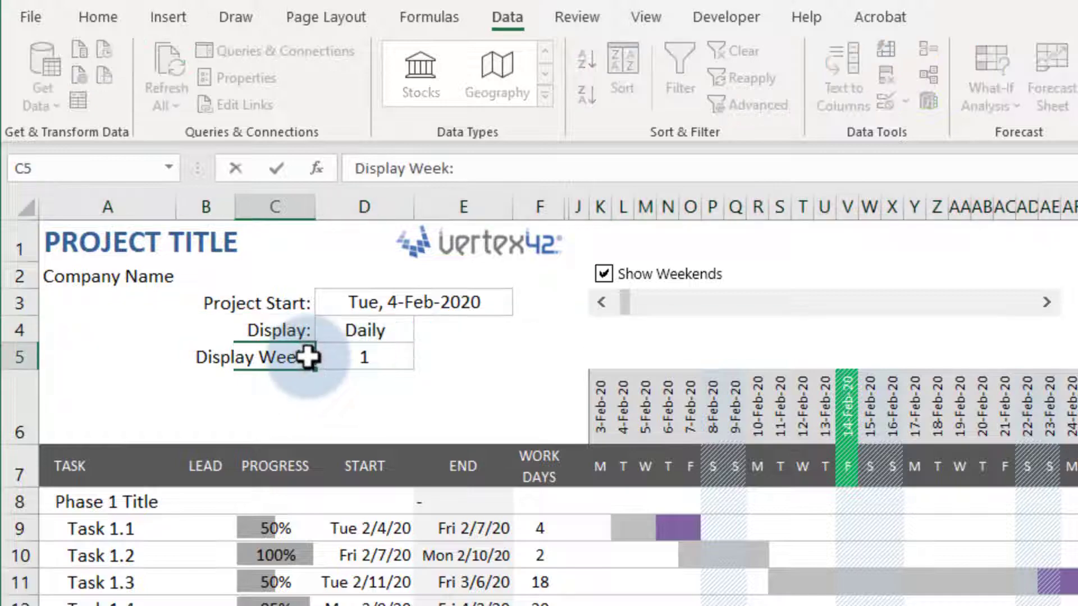
type("Period")
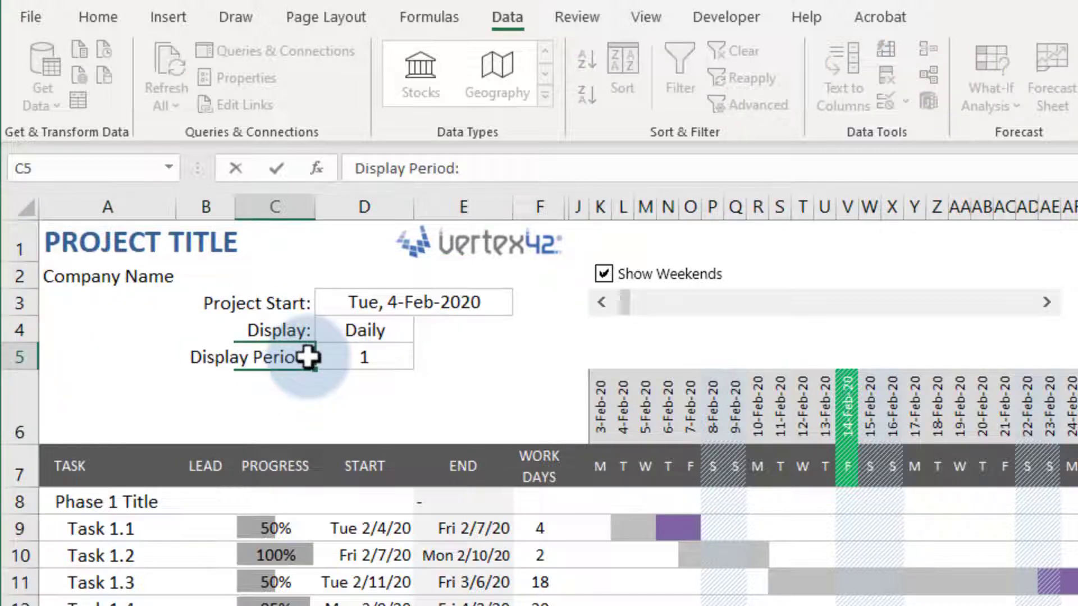
key("Return")
left_click(364, 359)
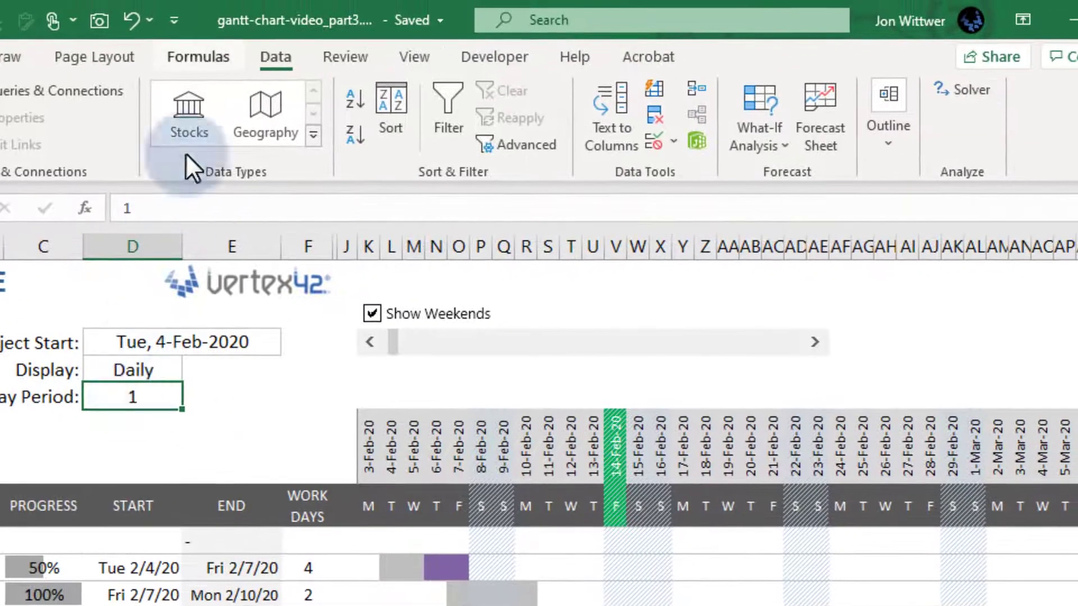
Step: In Name Manager rename display_week to display_period, then select the Display cell for naming
left_click(202, 61)
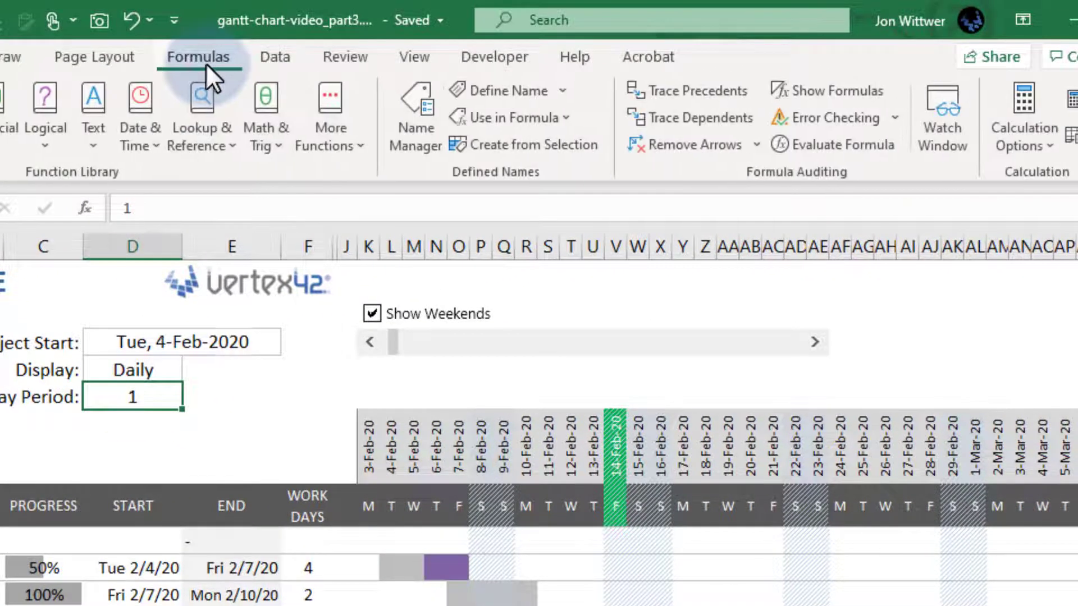
left_click(417, 123)
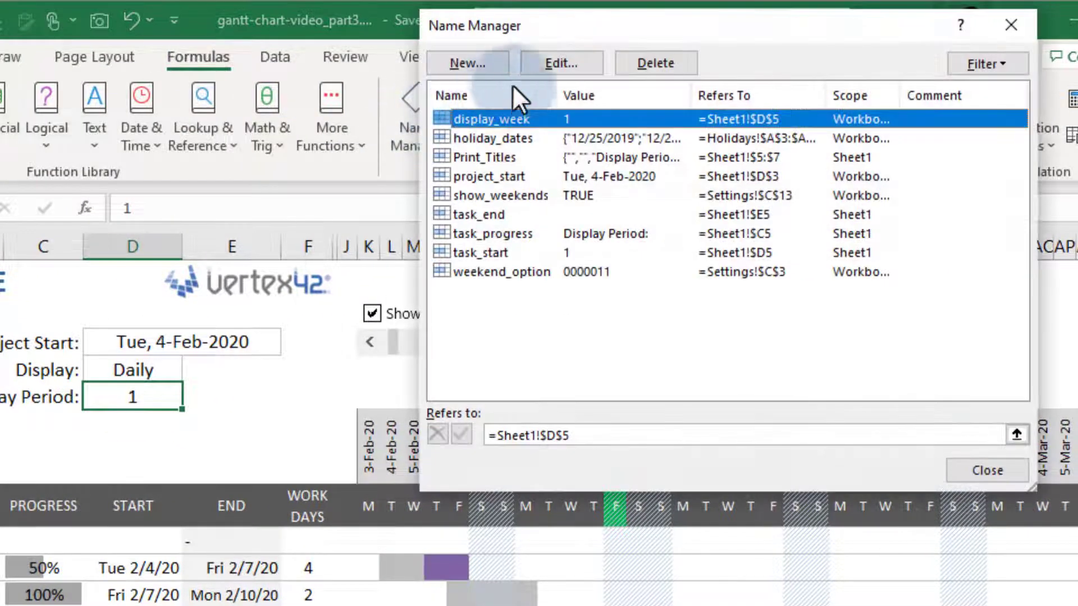
left_click(495, 66)
left_click_drag(685, 175, 742, 175)
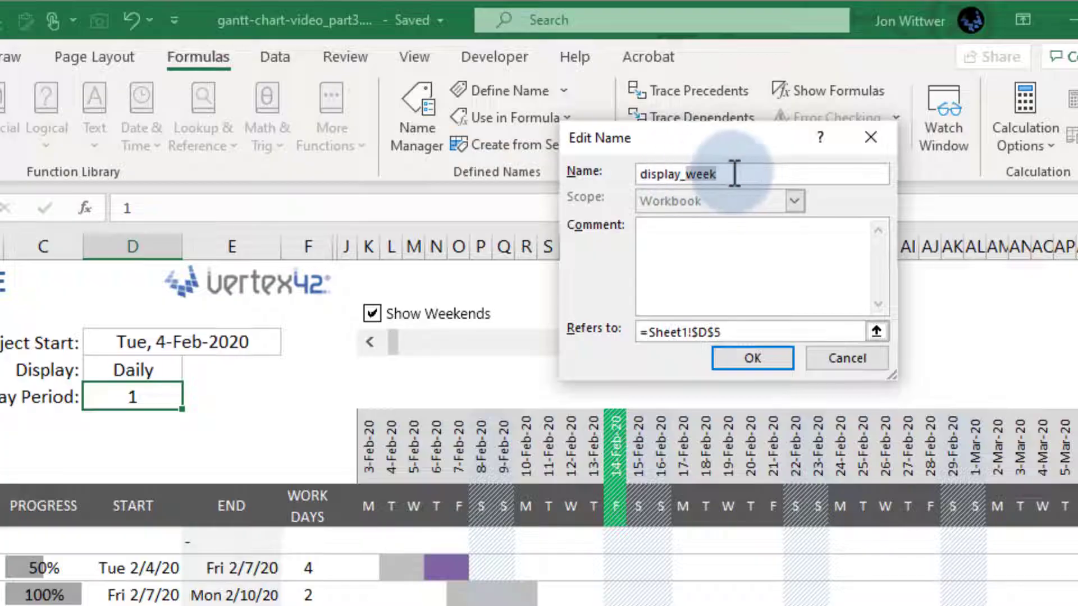
left_click(751, 358)
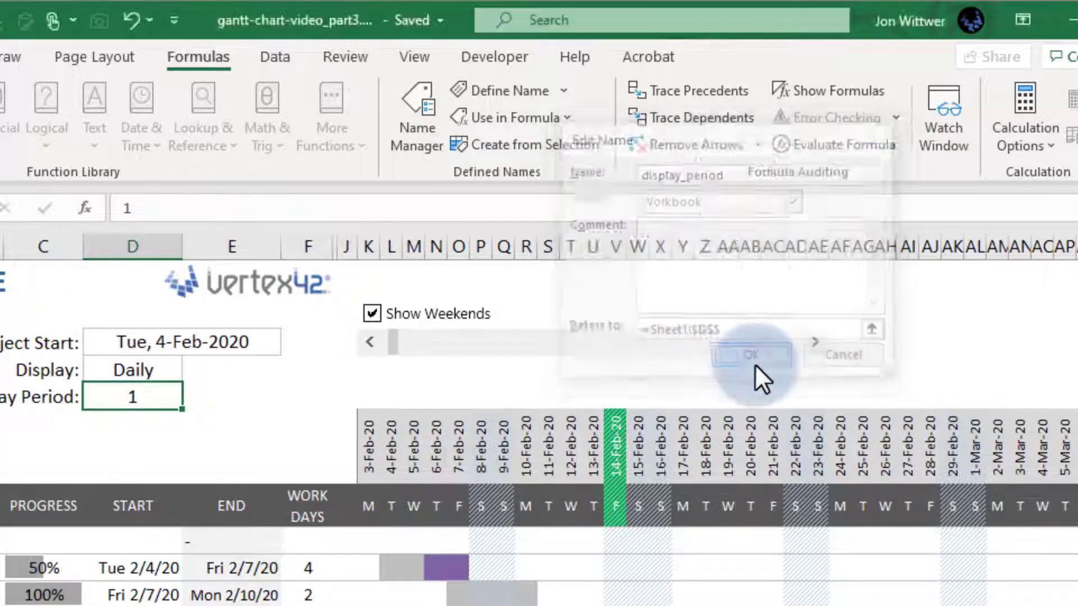
left_click(987, 470)
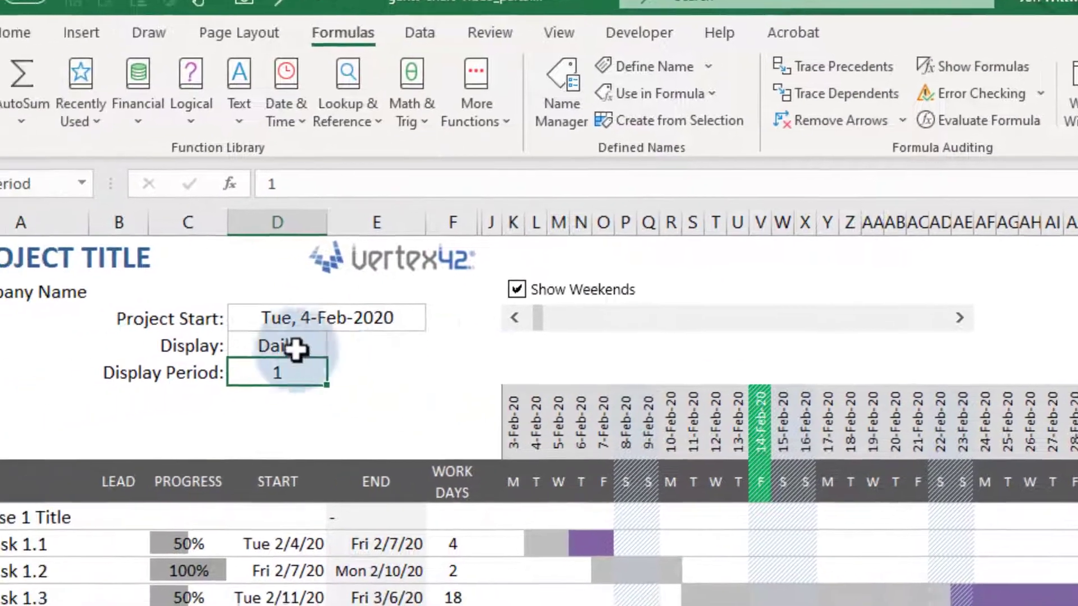
left_click(365, 332)
left_click(83, 175)
type("display")
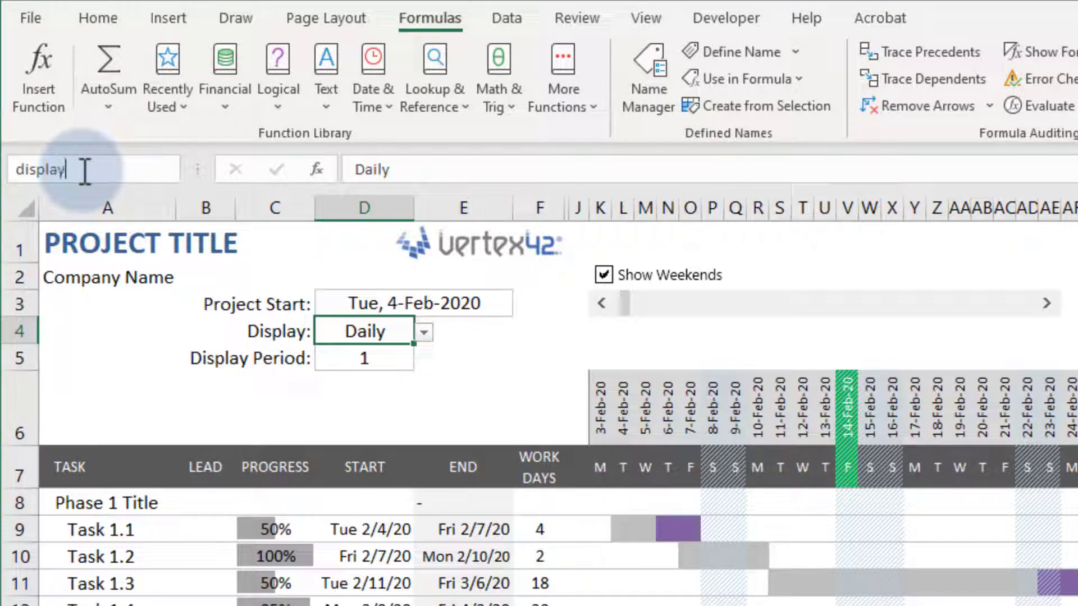
Step: Name the Display cell display and switch Display to Monthly
key("Return")
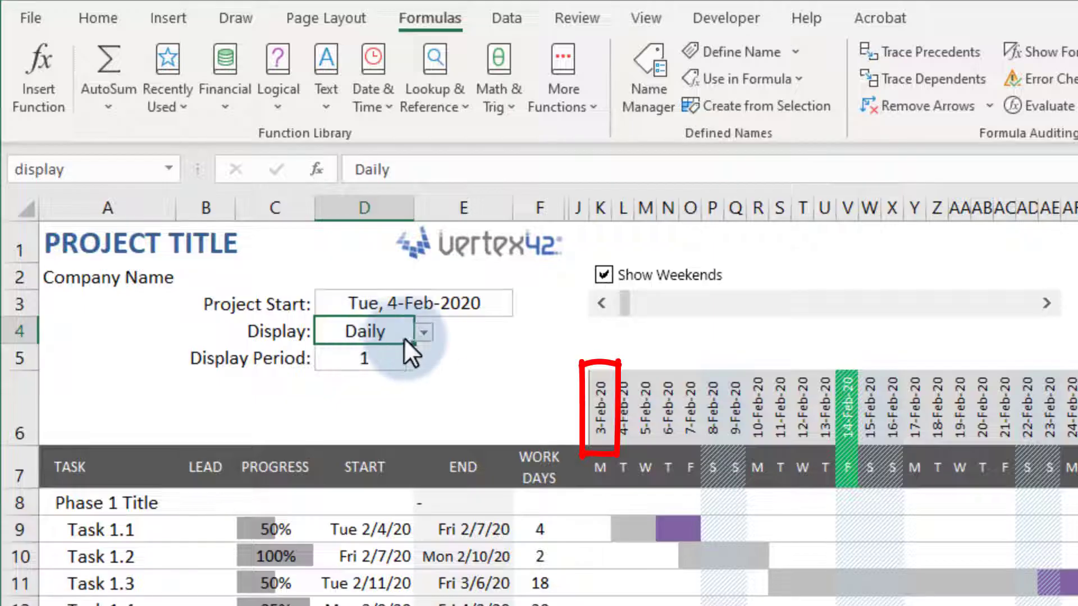
left_click(423, 332)
left_click(375, 390)
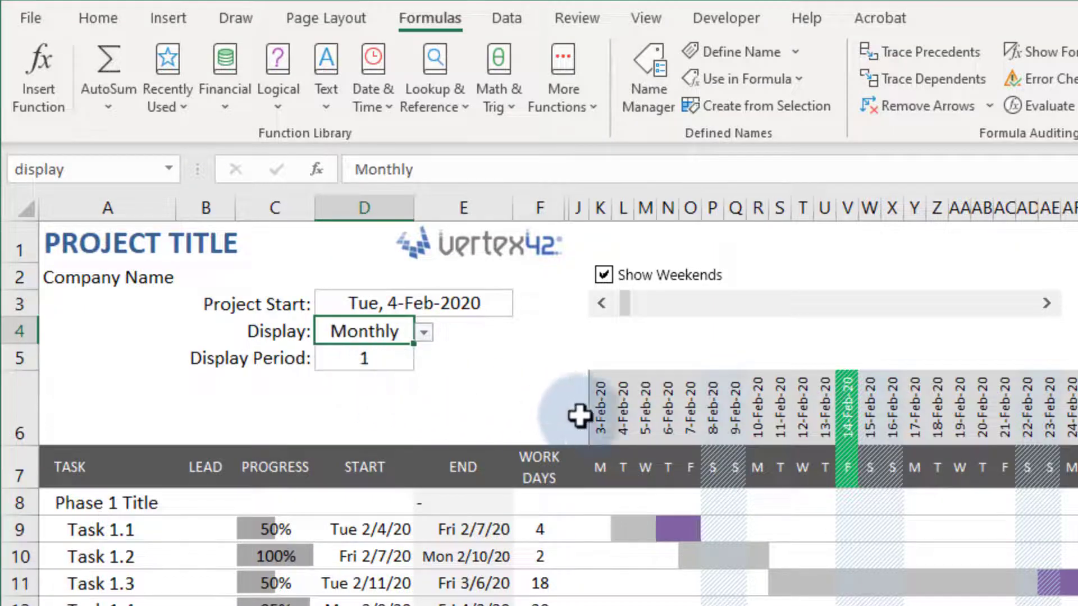
Step: Wrap the first timeline date in IF(display="monthly",DATE(YEAR(project_start),MONTH(project_start)+(display_period-1),1),...)
left_click(599, 417)
left_click(120, 187)
type("I")
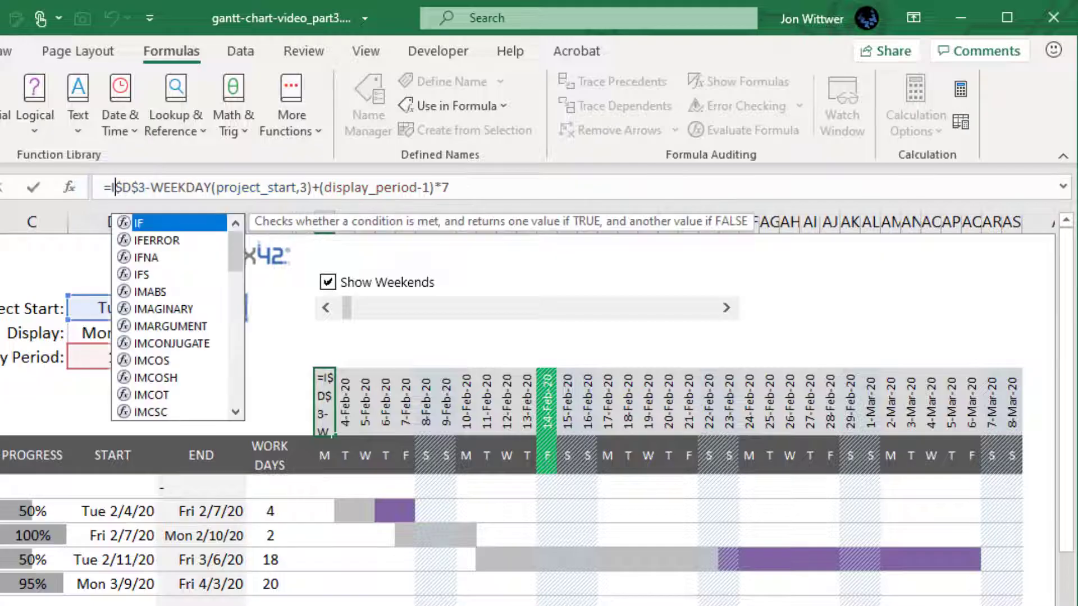
type("F(display=\"monthly\",DATE(")
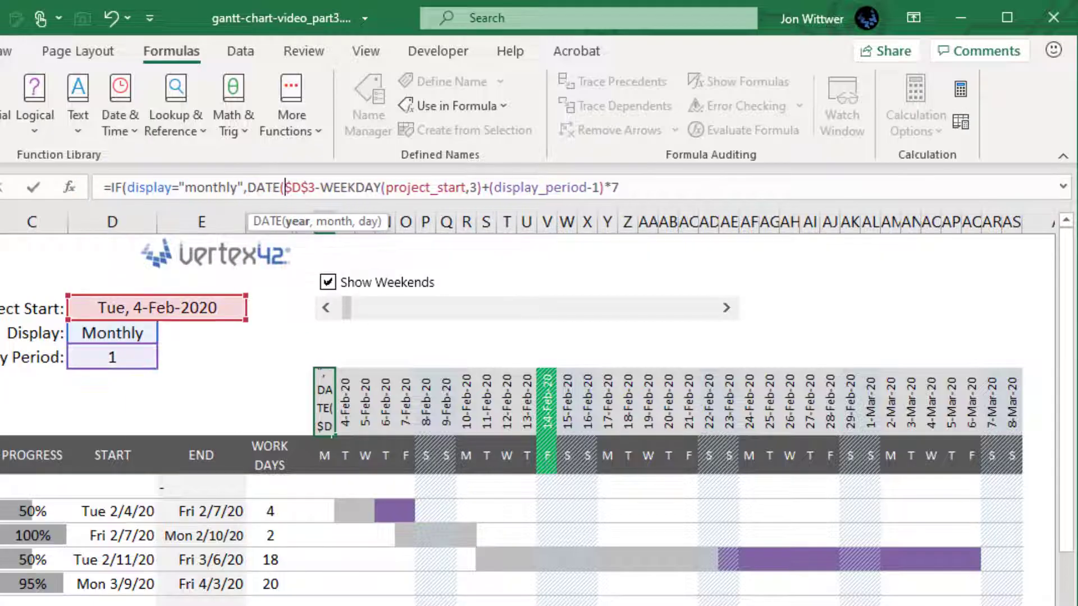
type("YEAR(")
left_click(111, 309)
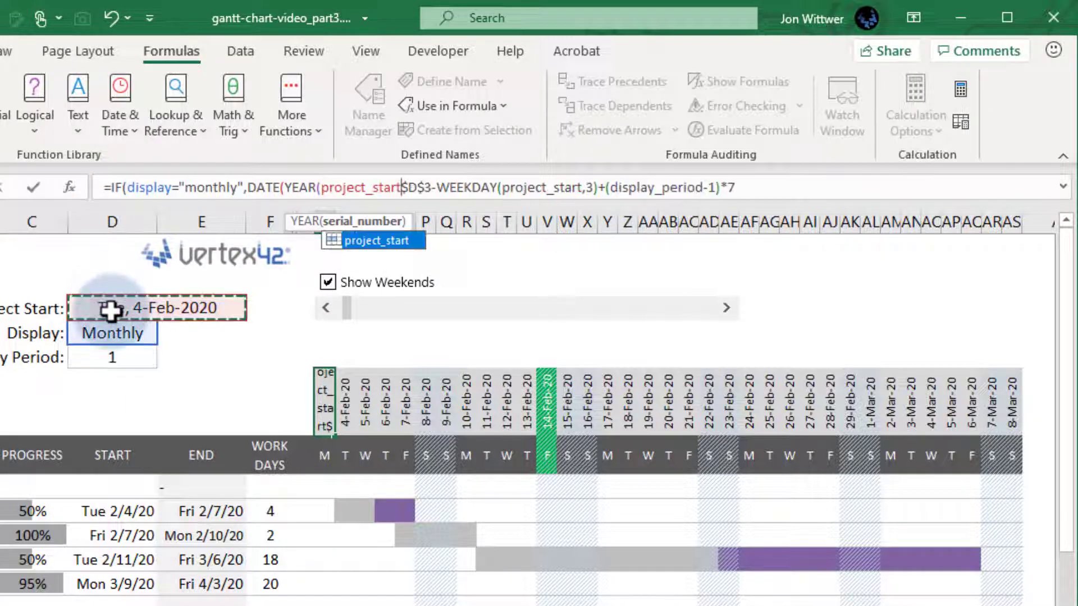
type("),MONTH(")
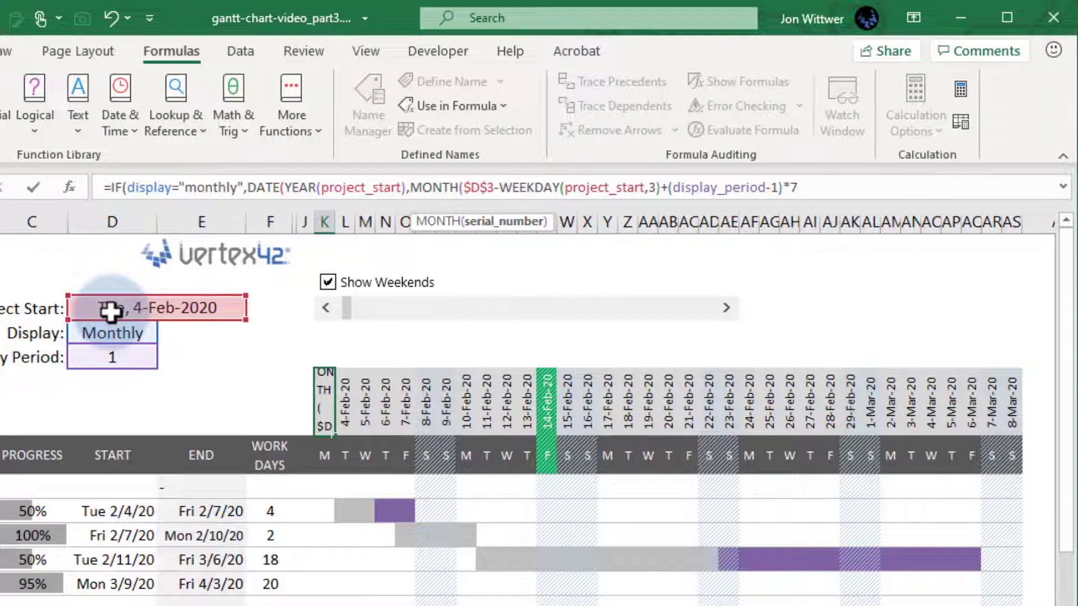
left_click(110, 310)
type(")+(display")
key("Tab")
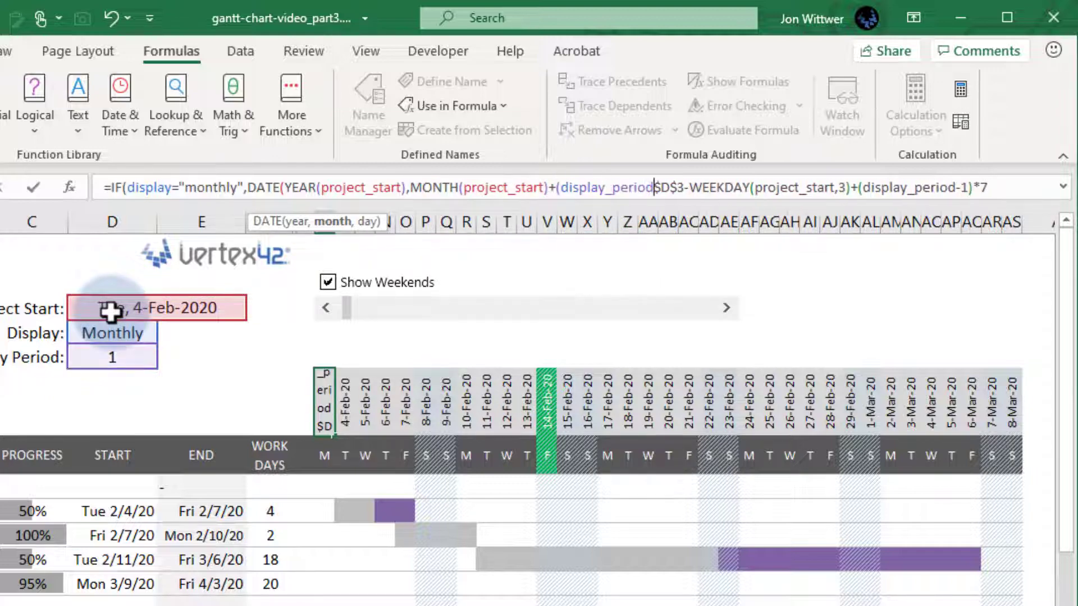
type("-1),")
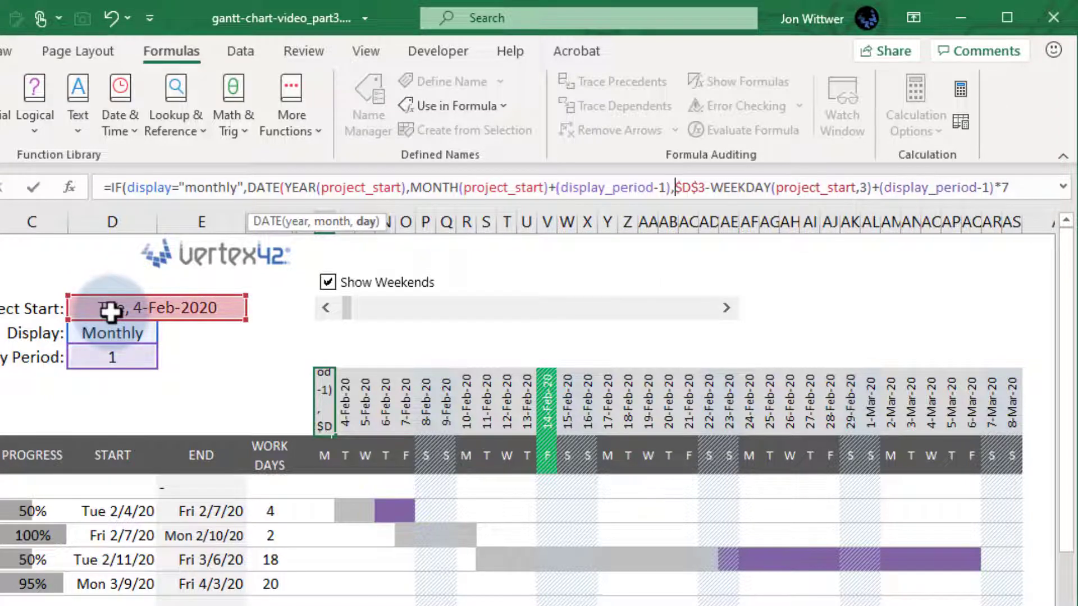
type("1),")
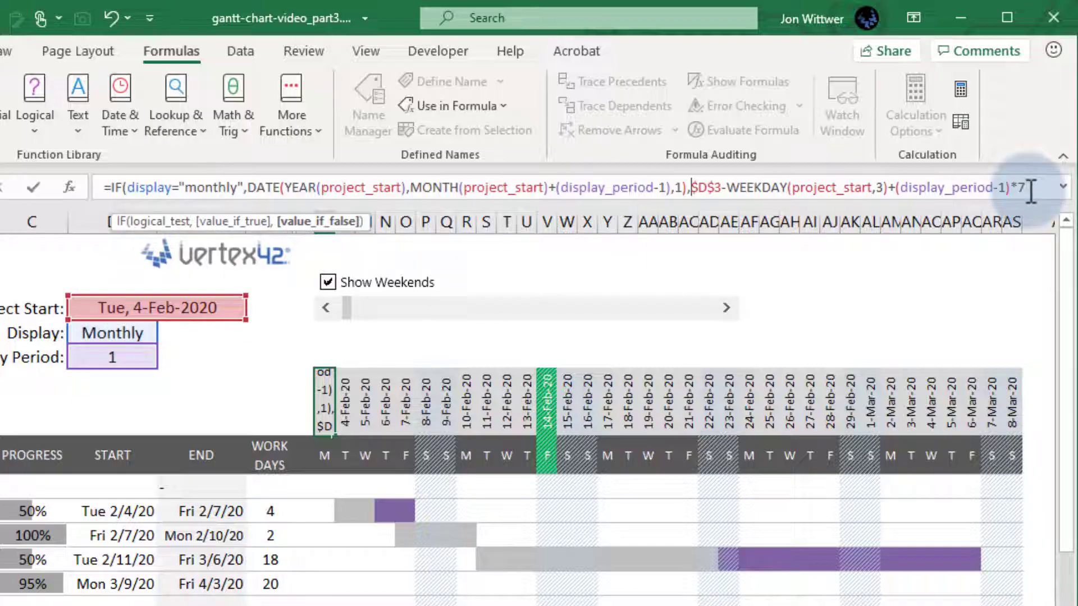
type(")")
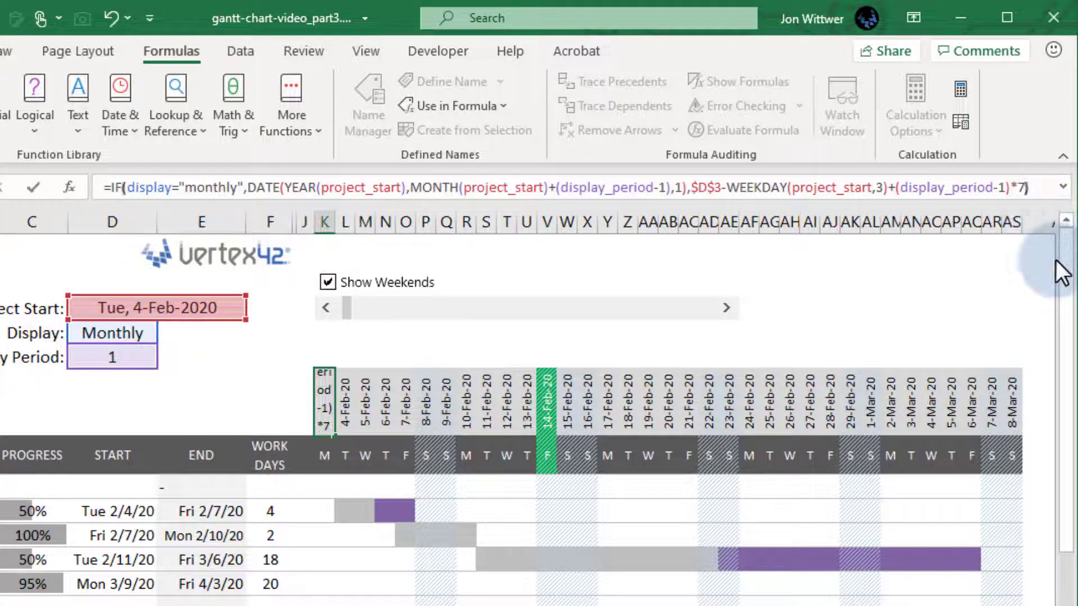
key("Return")
Step: Step the display period forward so the monthly timeline reaches May
left_click(114, 360)
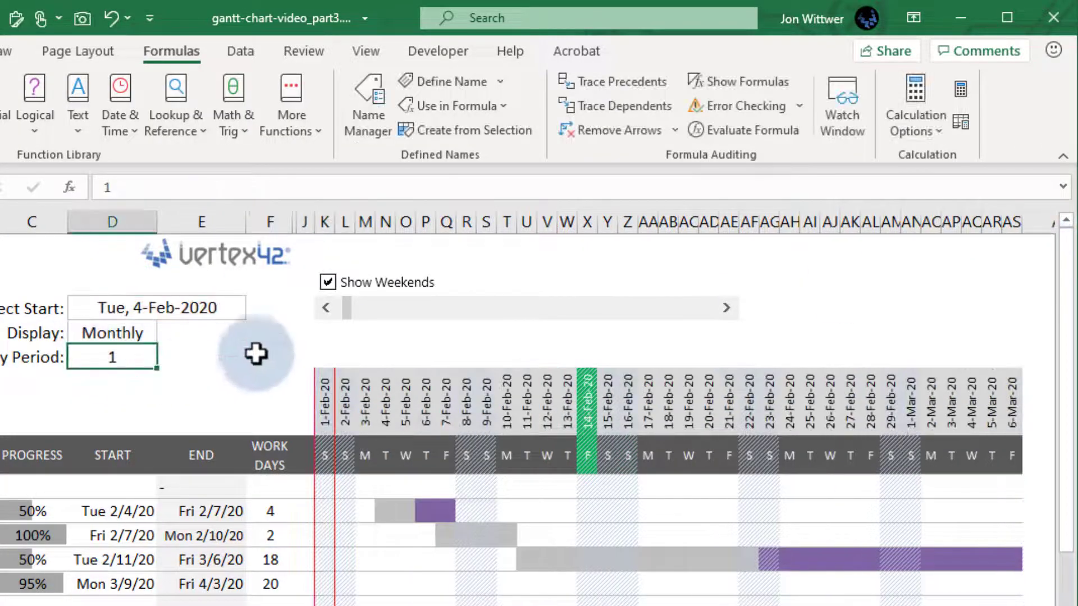
left_click(727, 308)
left_click(728, 309)
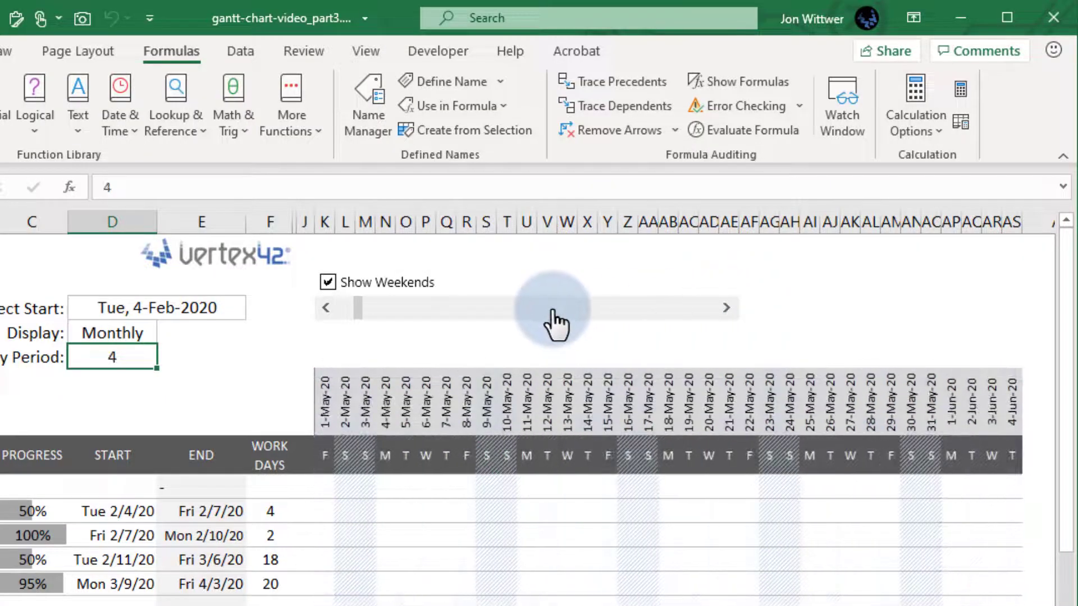
Step: Step the timeline back to February and switch Display to Quarterly
left_click(326, 309)
left_click(327, 308)
left_click(151, 333)
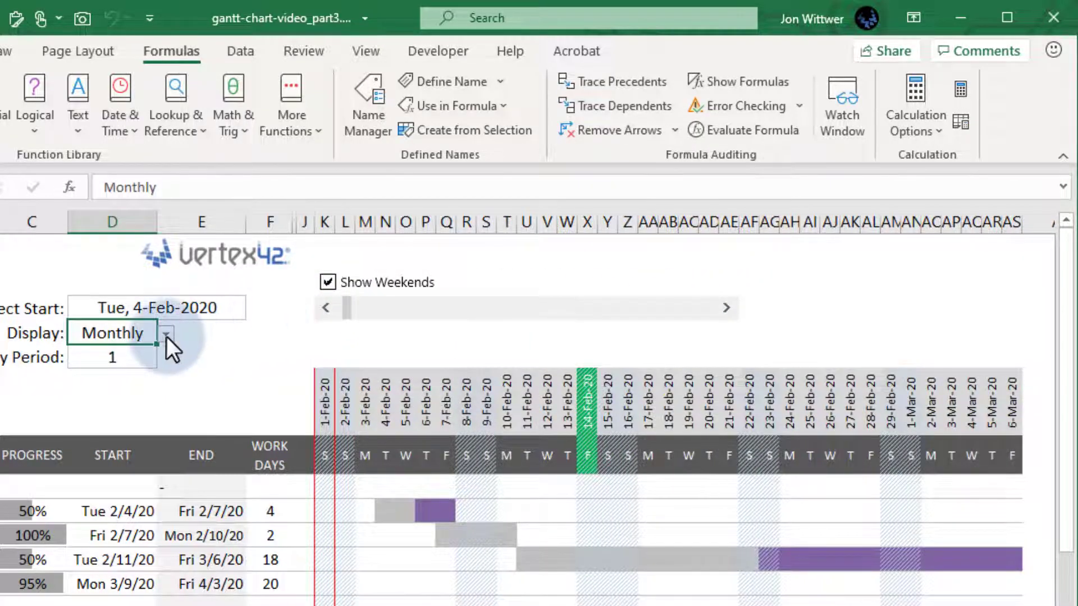
left_click(134, 402)
left_click(325, 401)
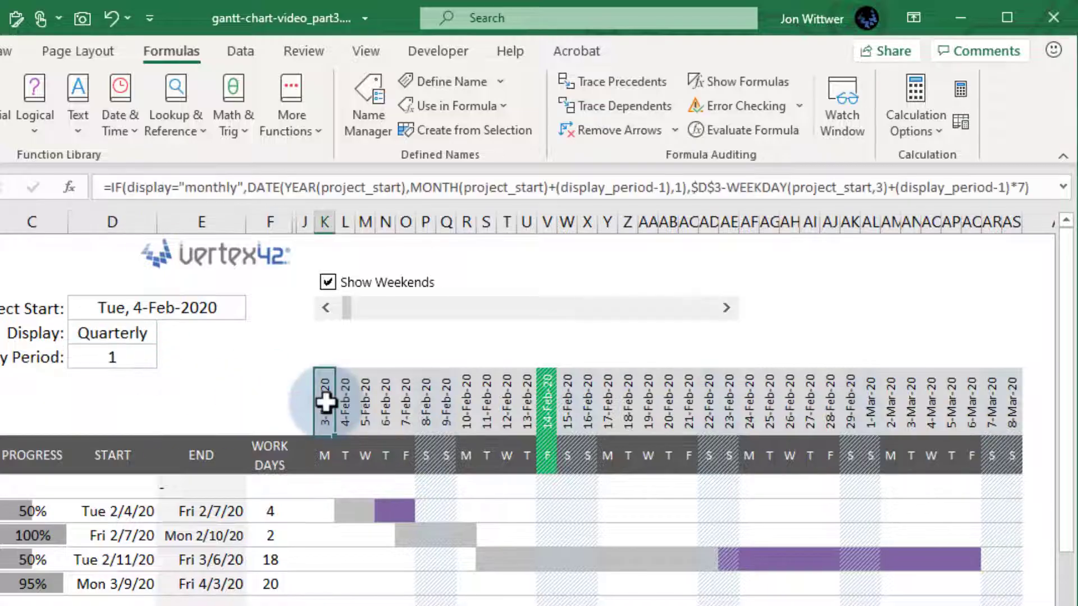
Step: Duplicate the monthly branch as a "quarterly" branch adding 3*(display_period-1) months
left_click_drag(107, 186, 689, 189)
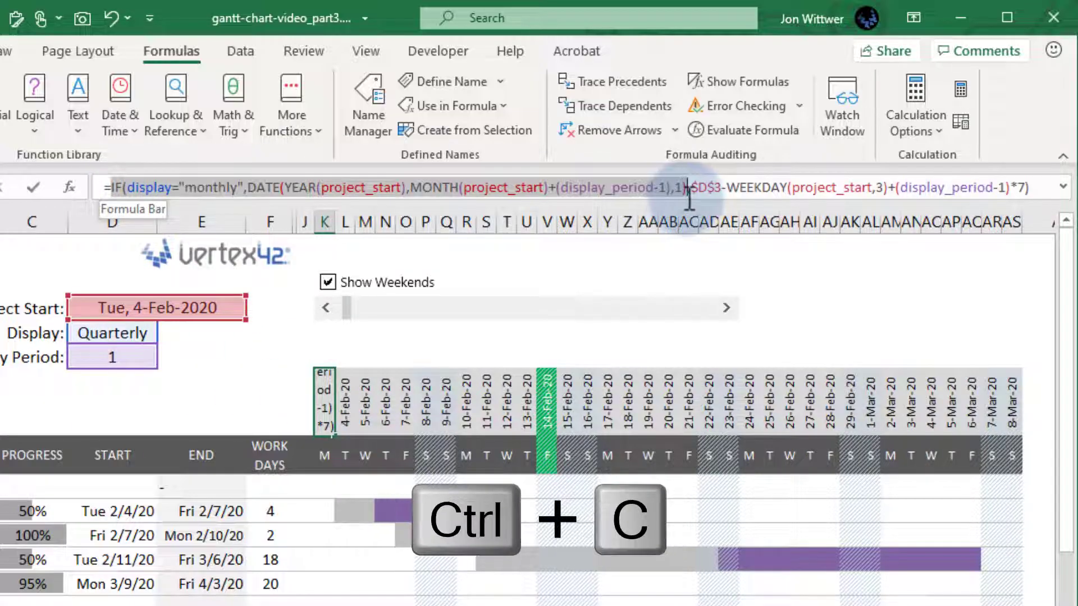
key("ctrl+c")
left_click(110, 187)
key("ctrl+v")
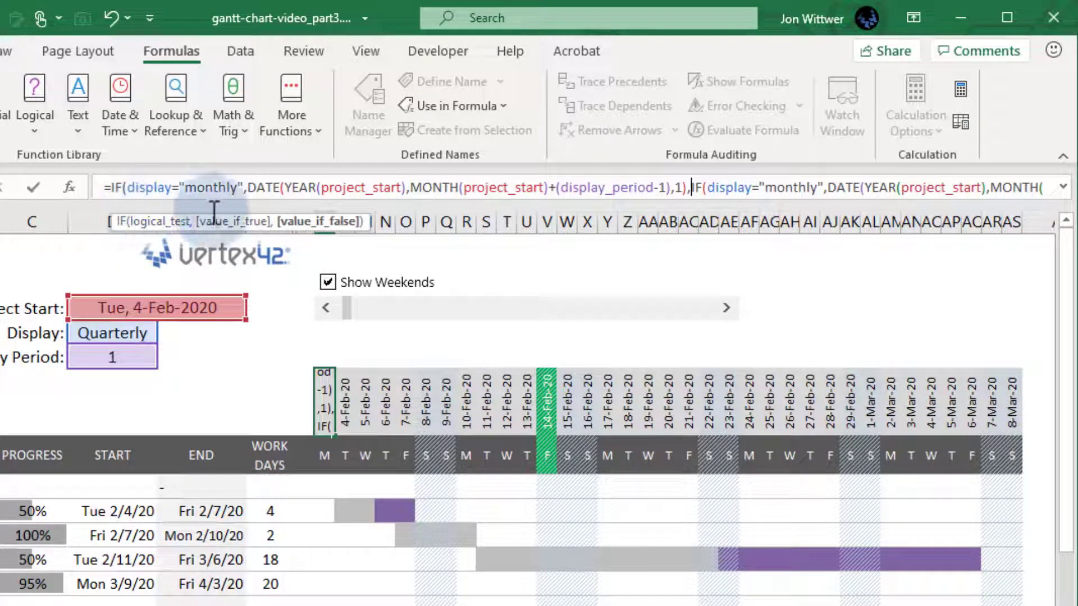
left_click(557, 187)
type("3*")
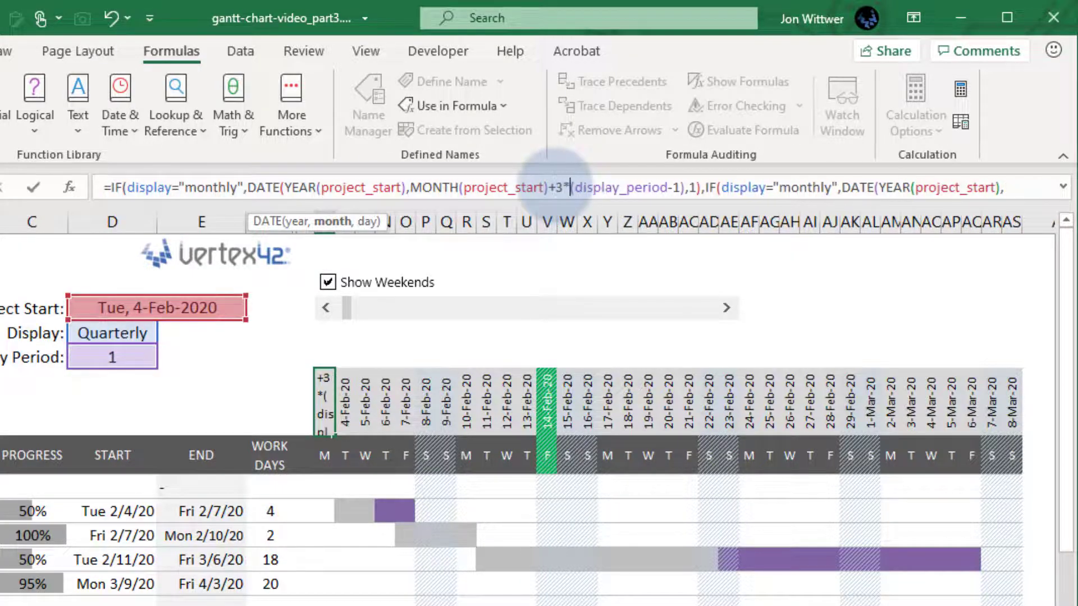
double_click(215, 188)
type("quarter")
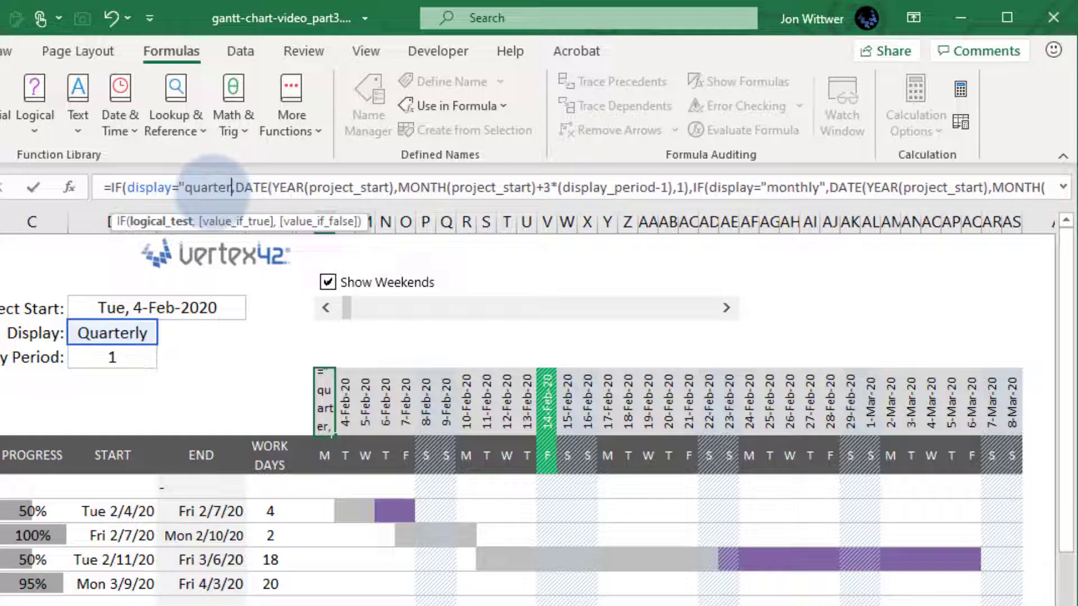
type("ly\"")
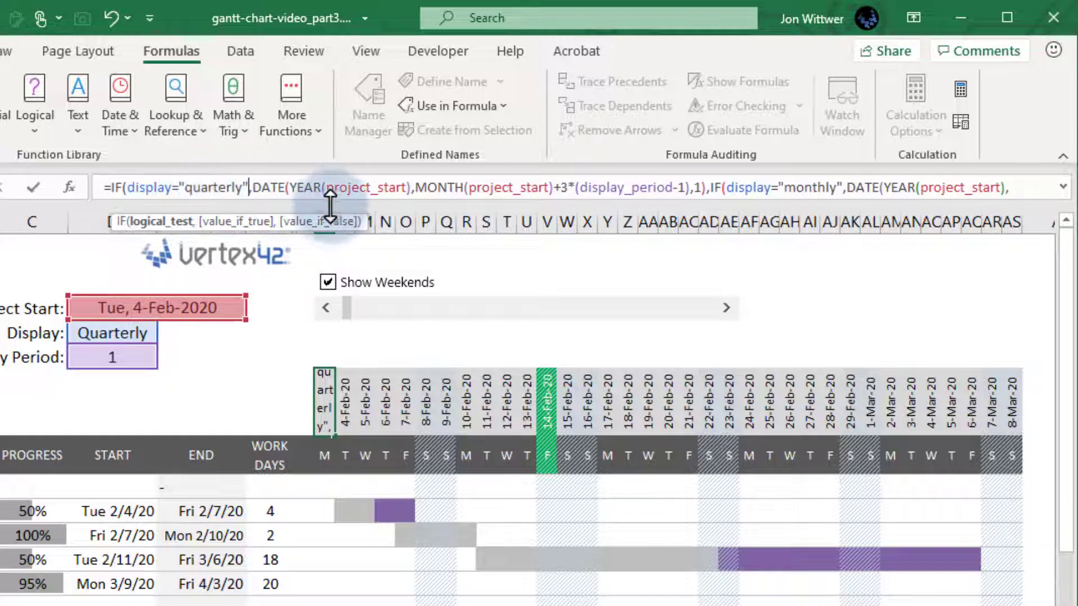
left_click_drag(329, 202, 330, 223)
type("MONTH(project_start)+(display_period-1),1),$D$3-WEEKDAY(project_start,3)+(display_period-1)*7))")
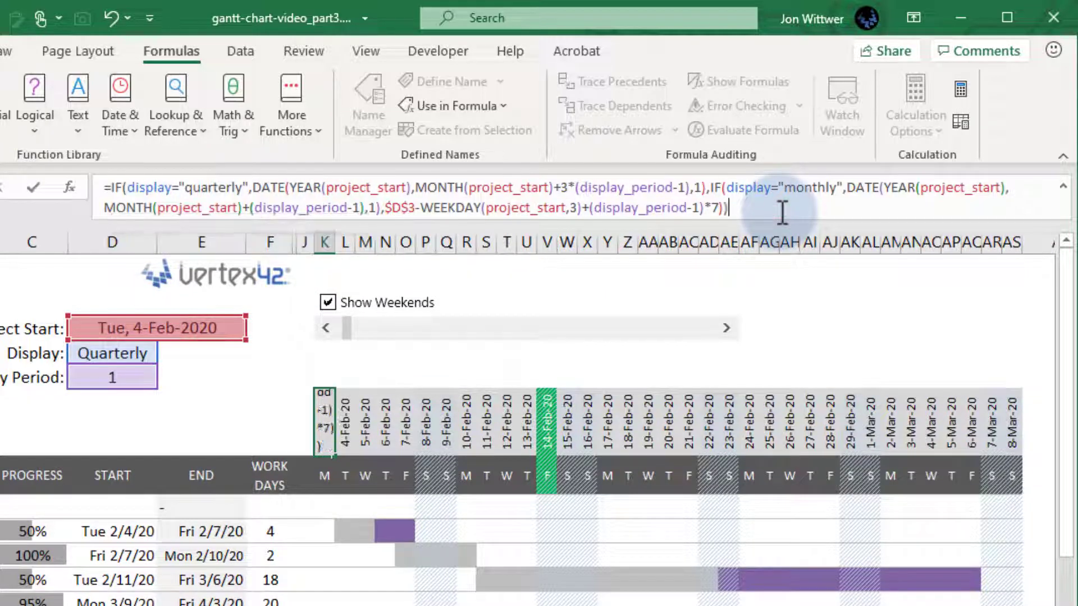
key("Return")
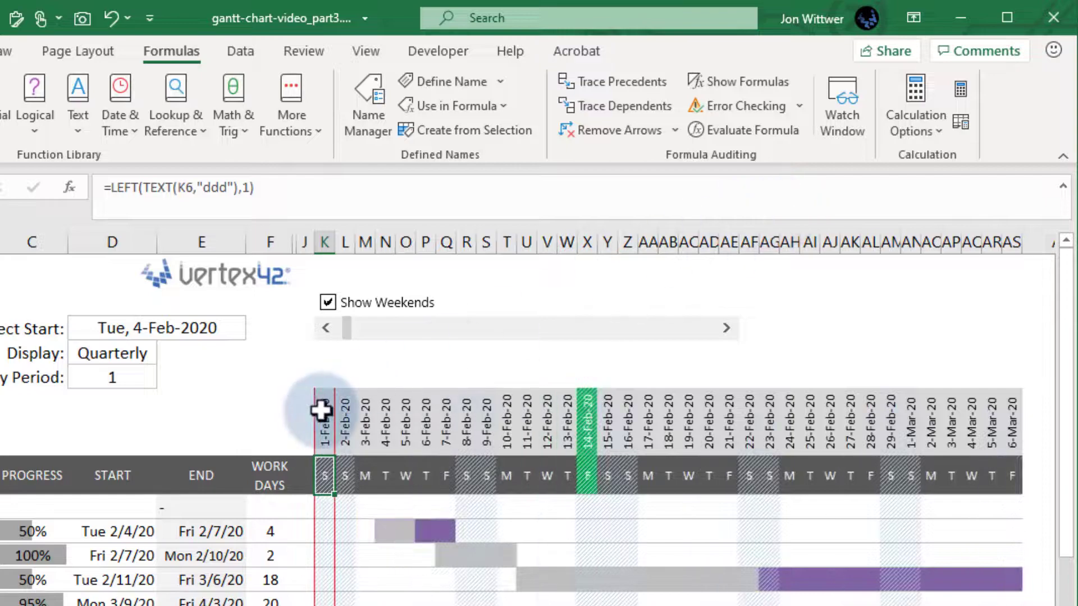
Step: Replace MONTH(project_start) with 1 so the quarterly timeline starts 1-Jan-2020
left_click(325, 413)
left_click(441, 187)
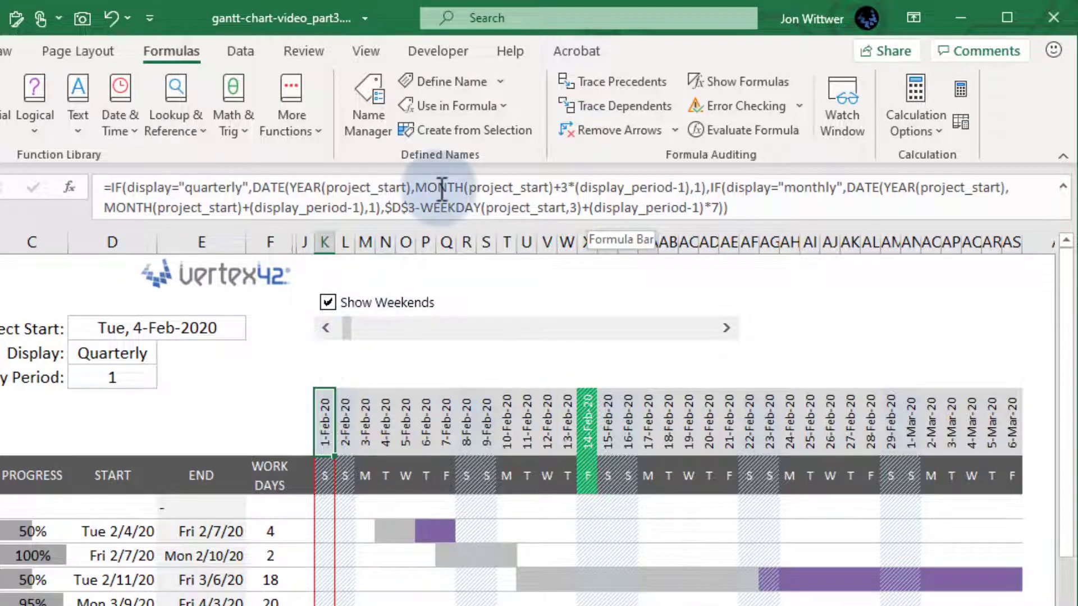
left_click_drag(442, 188, 558, 186)
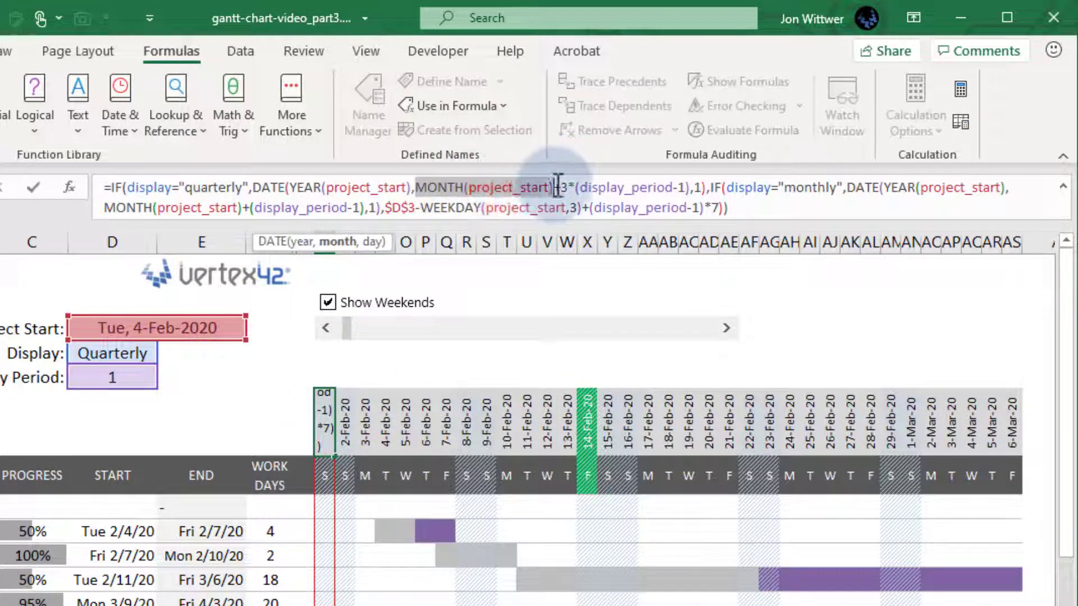
type("1")
key("Return")
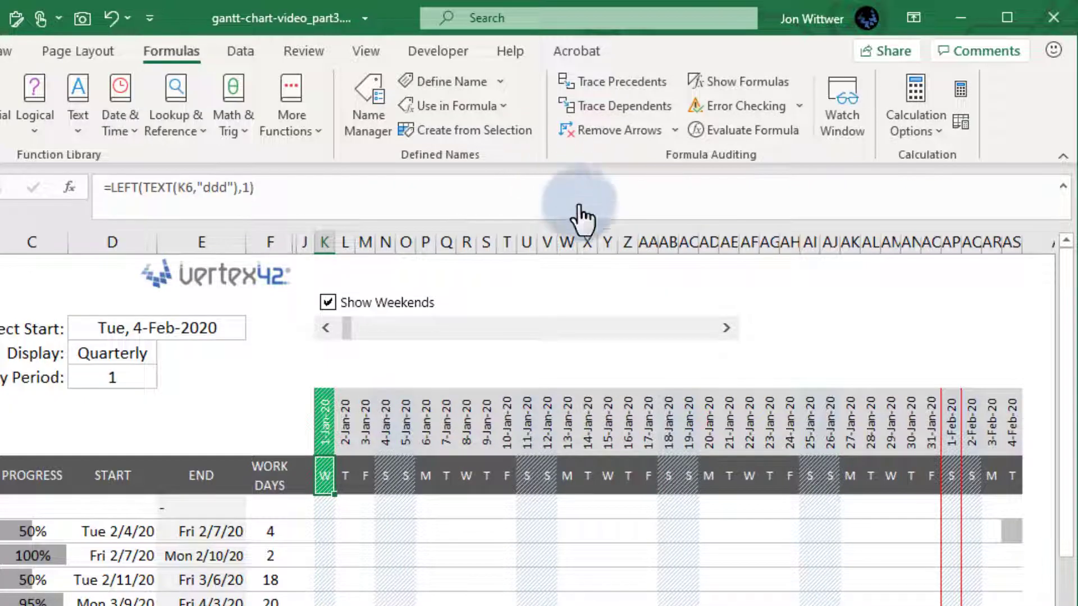
Step: Step Display Period forward by quarters and back to 1 to verify the jumps
left_click(726, 330)
left_click(726, 330)
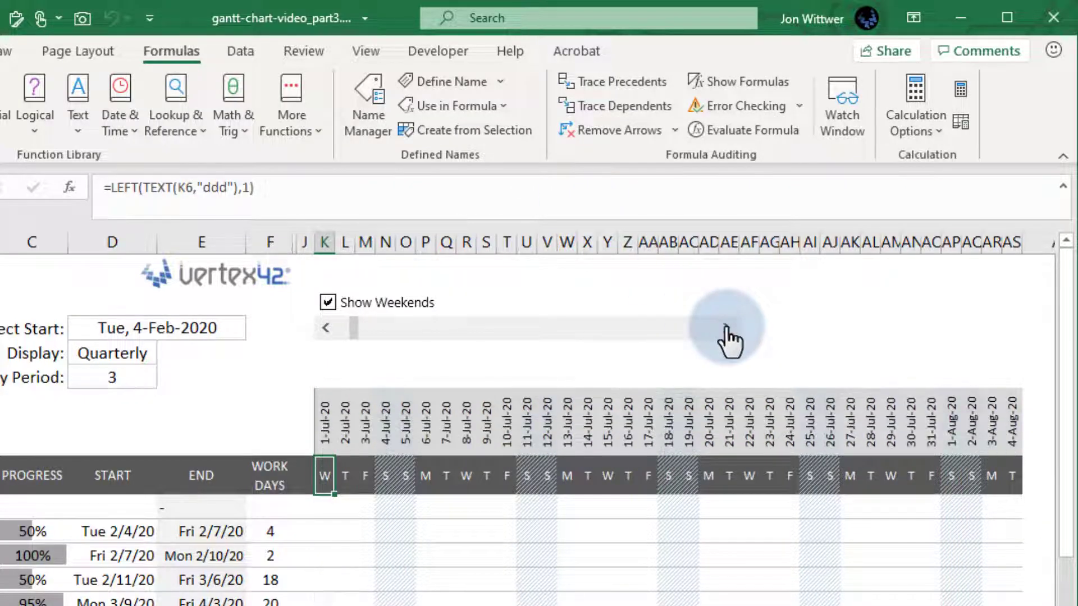
left_click(725, 331)
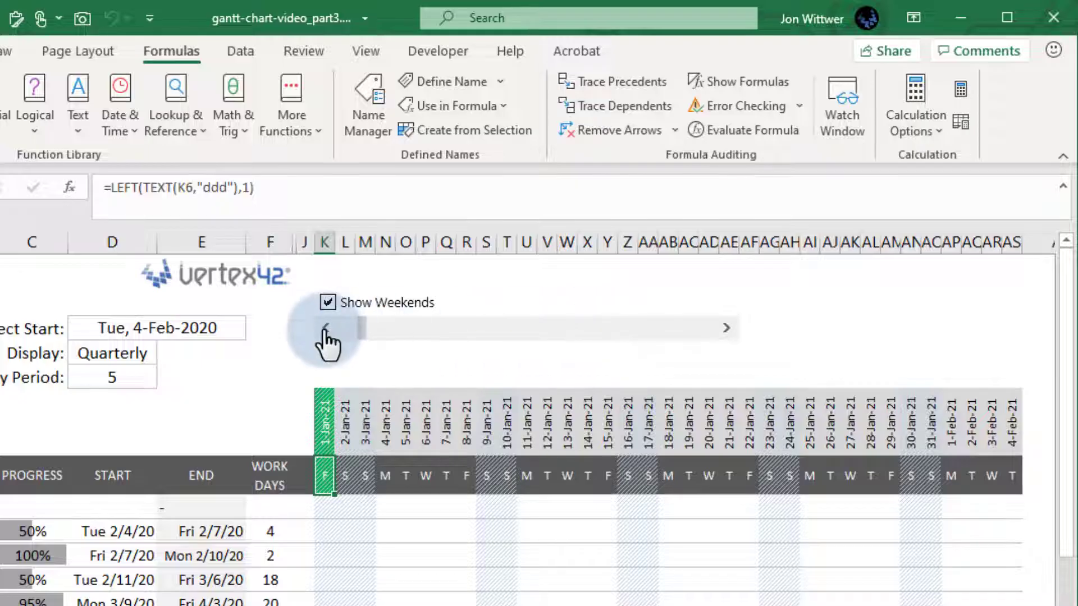
left_click(325, 329)
left_click(325, 329)
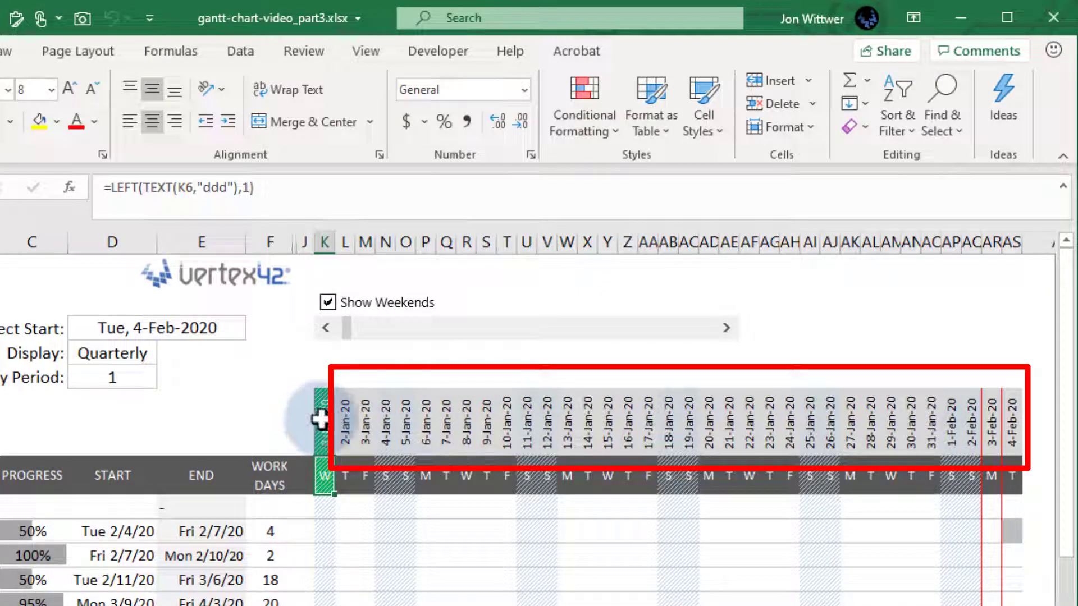
Step: Prefix the second date formula with nested IFs returning "+3months", "+1month", "+1week" placeholders
left_click(346, 425)
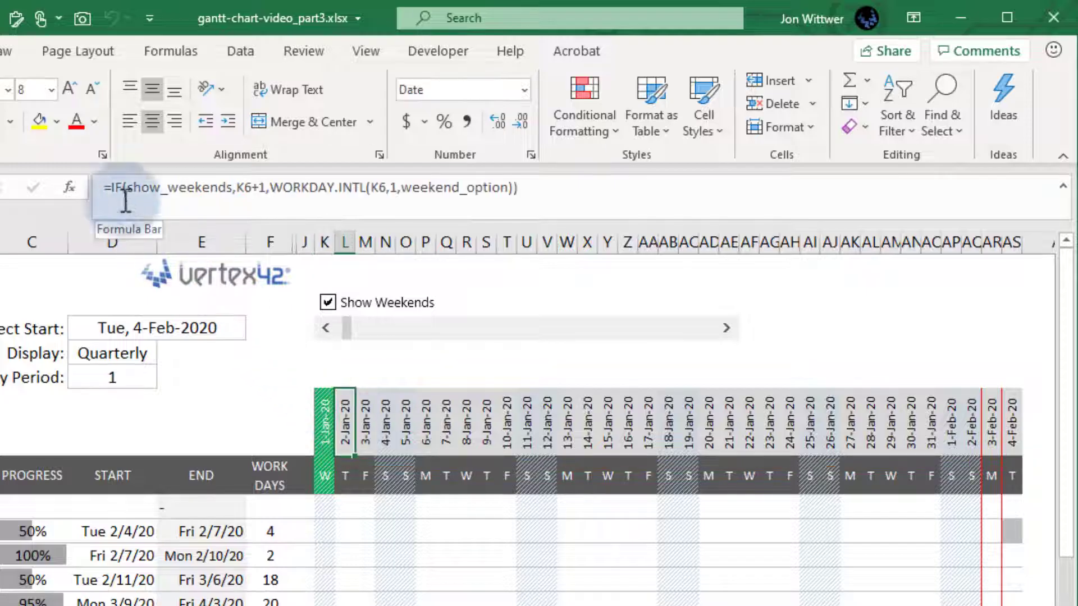
left_click(116, 188)
type("IF(display=\"quar")
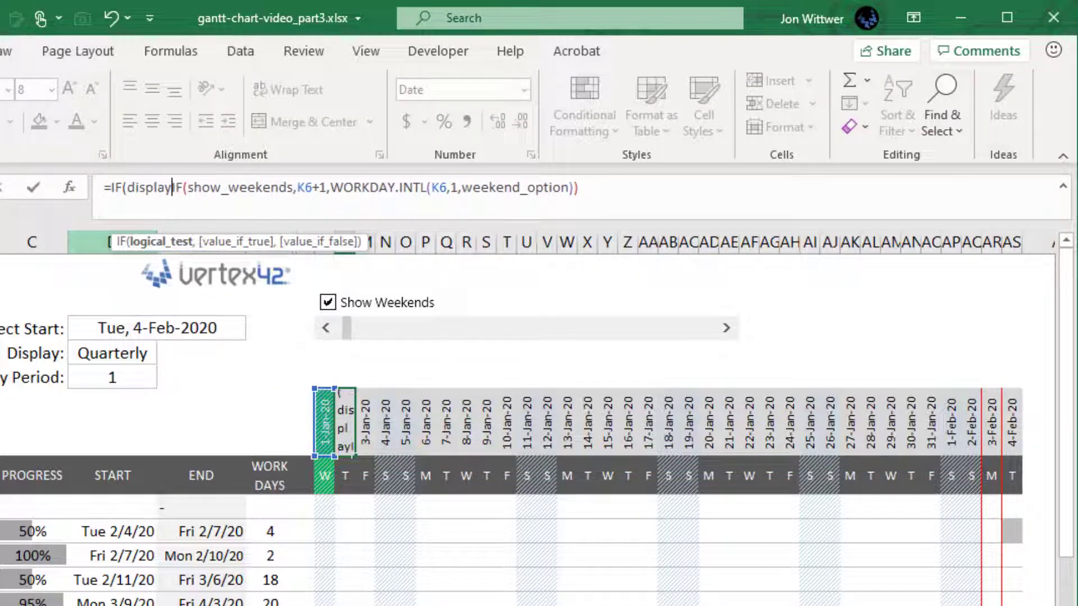
type("terly\",\"+3months\",")
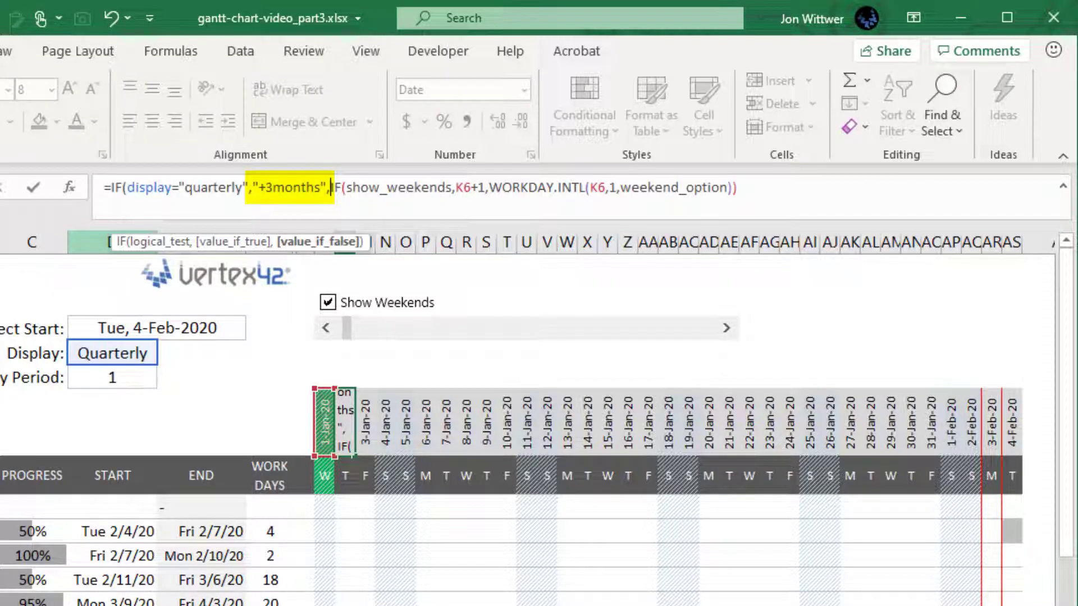
type("I")
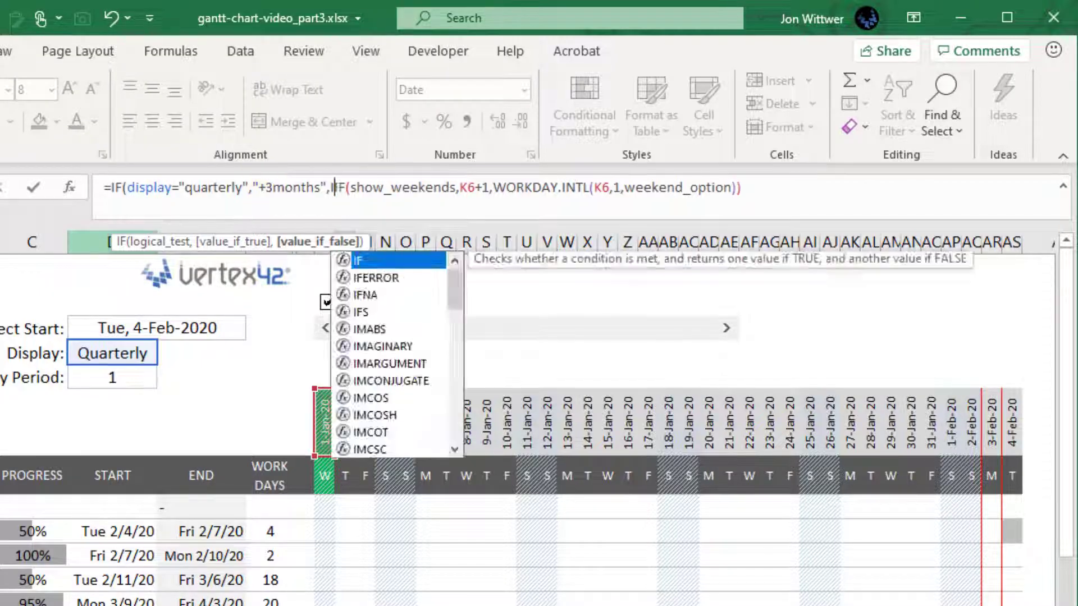
type("F(display=\"monthly\",\"+1mont")
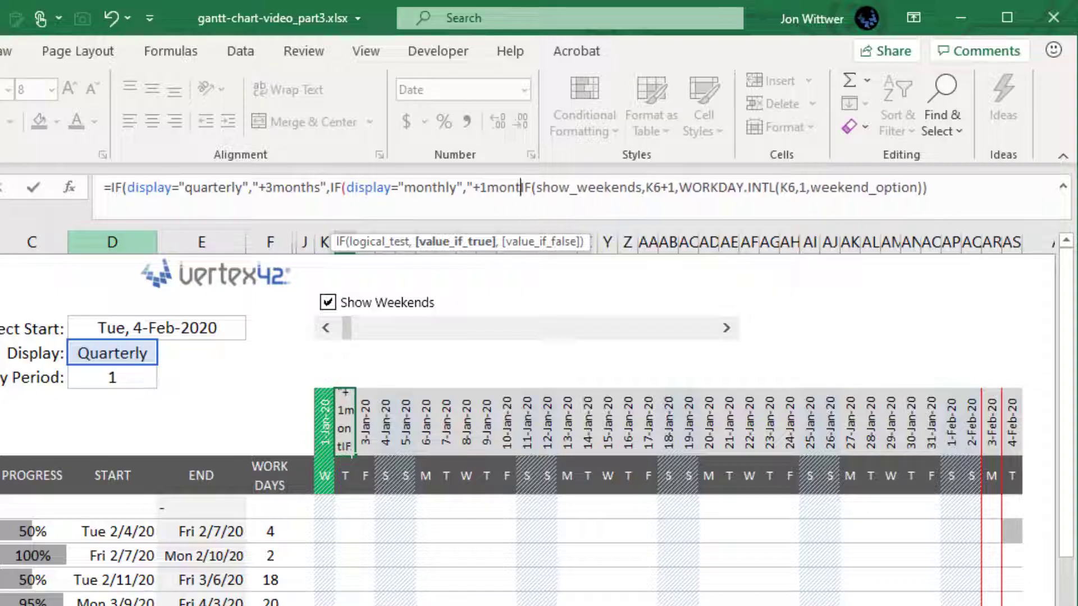
type("h\",IF(display=\"weekly\",\"+1")
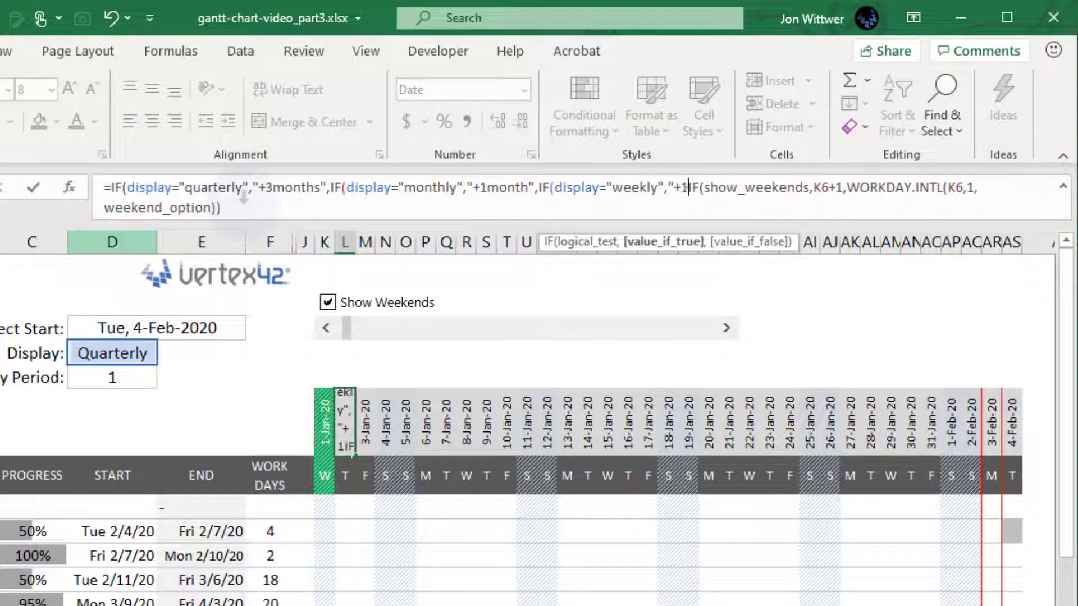
type("week\",IF(show_weekends,K6+1,WORKDAY.INTL(K6,1,weekend_option)")
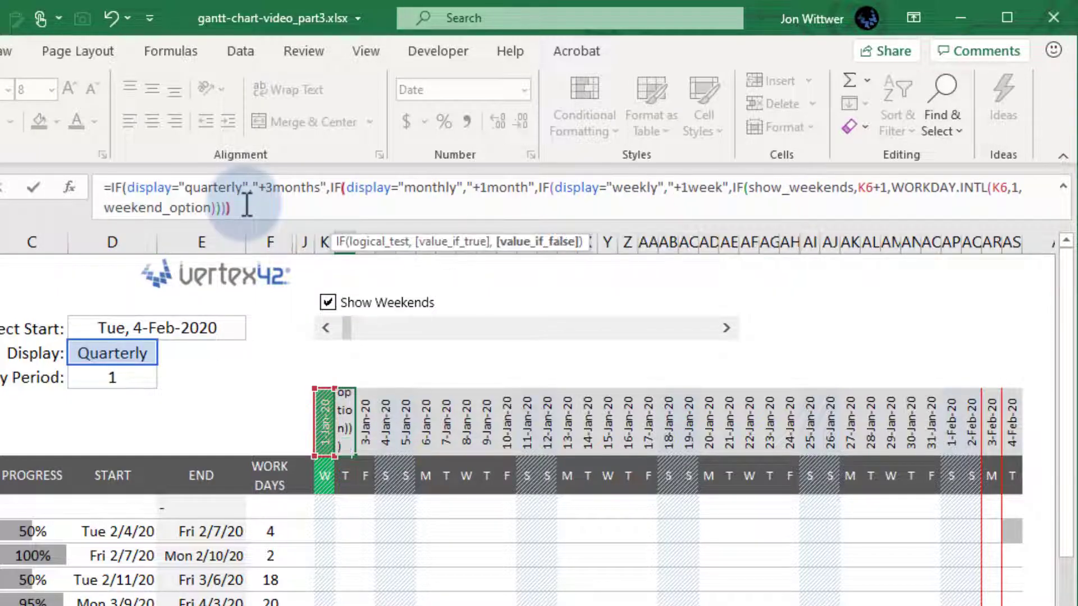
type("))")
key("Return")
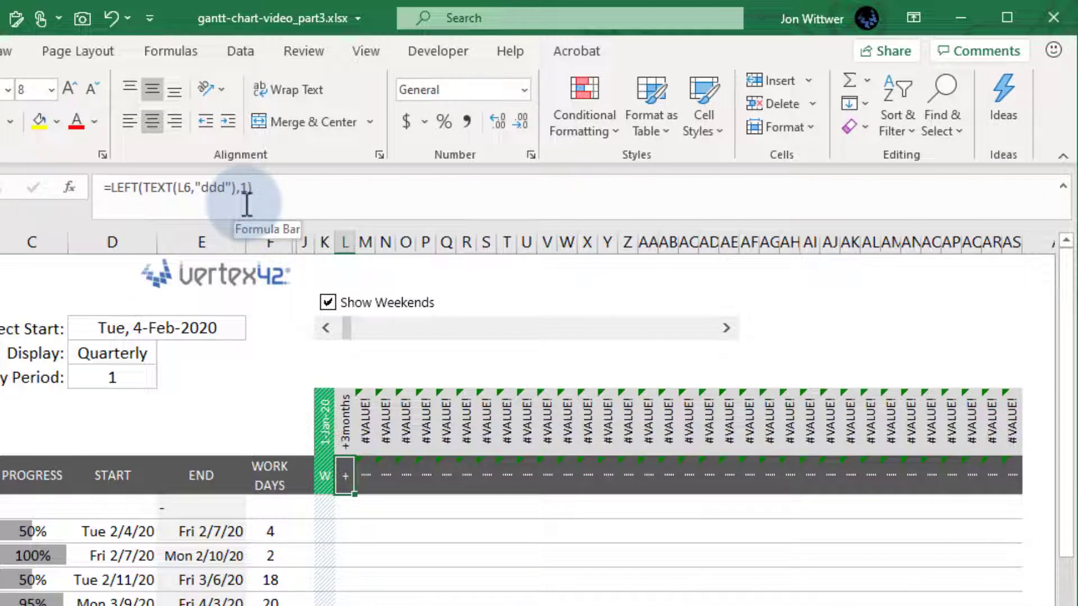
Step: Replace the placeholders with K6+7, EDATE(K6,1) and EDATE(K6,3) in the second date formula
left_click(330, 419)
left_click(677, 189)
left_click_drag(678, 188, 726, 188)
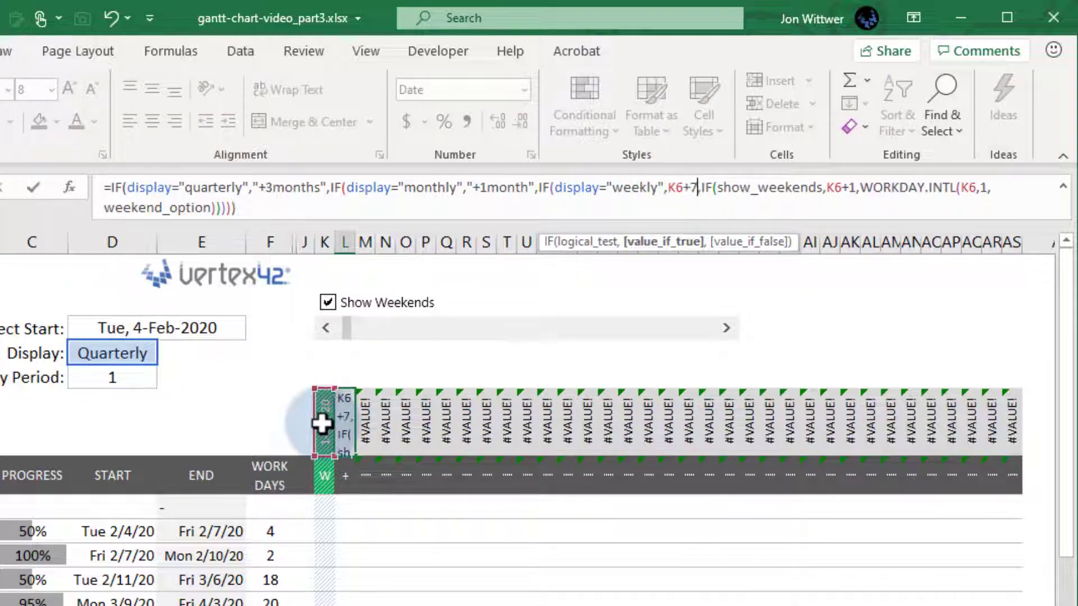
left_click_drag(466, 189, 532, 188)
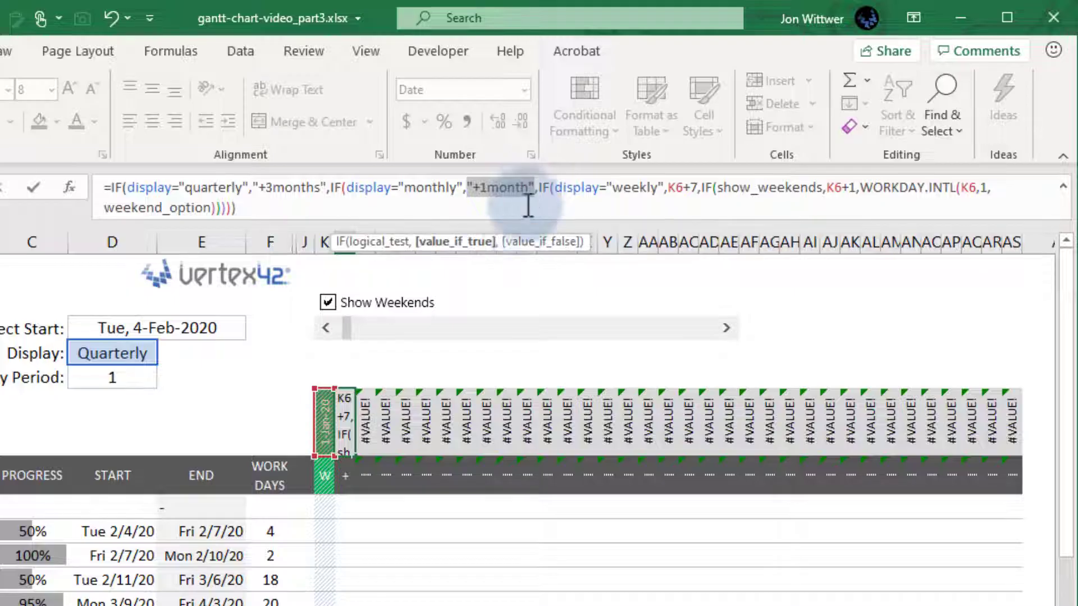
type("EDATE(")
left_click(322, 417)
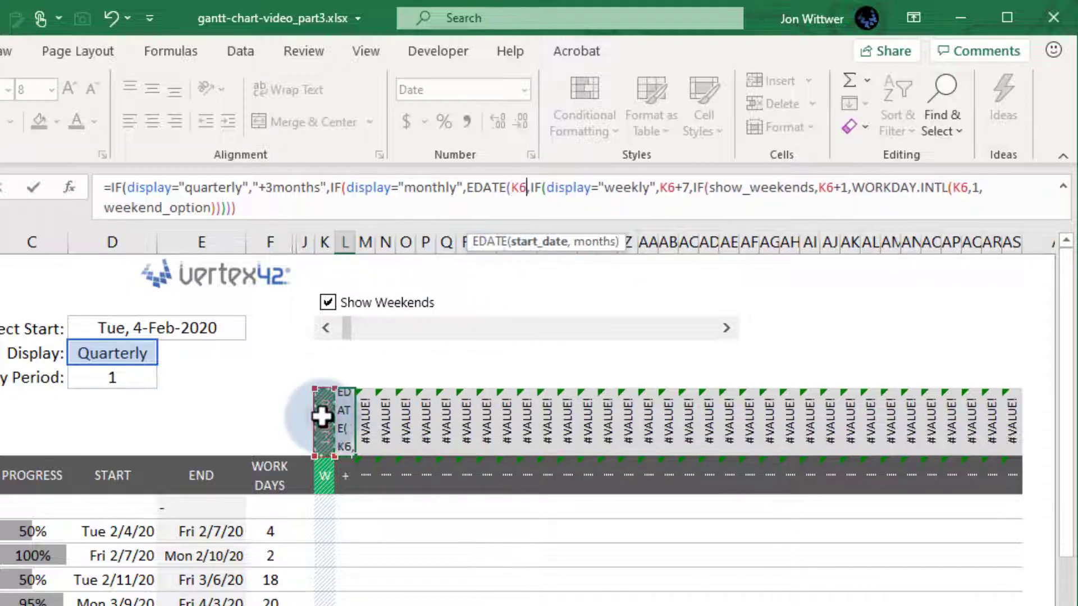
type(",1)")
left_click_drag(252, 187, 325, 186)
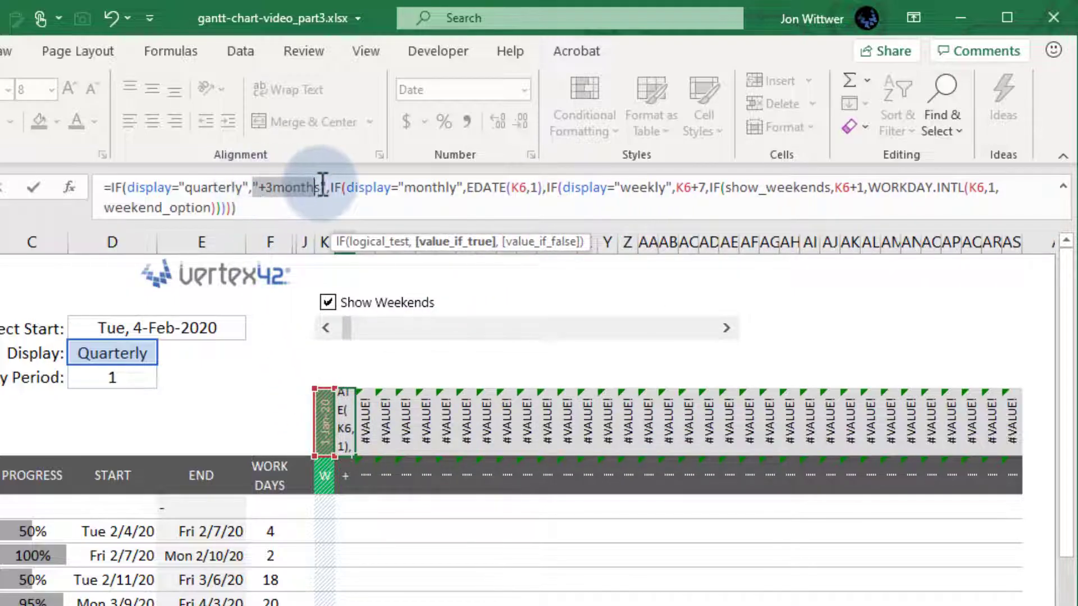
type("EDATE(")
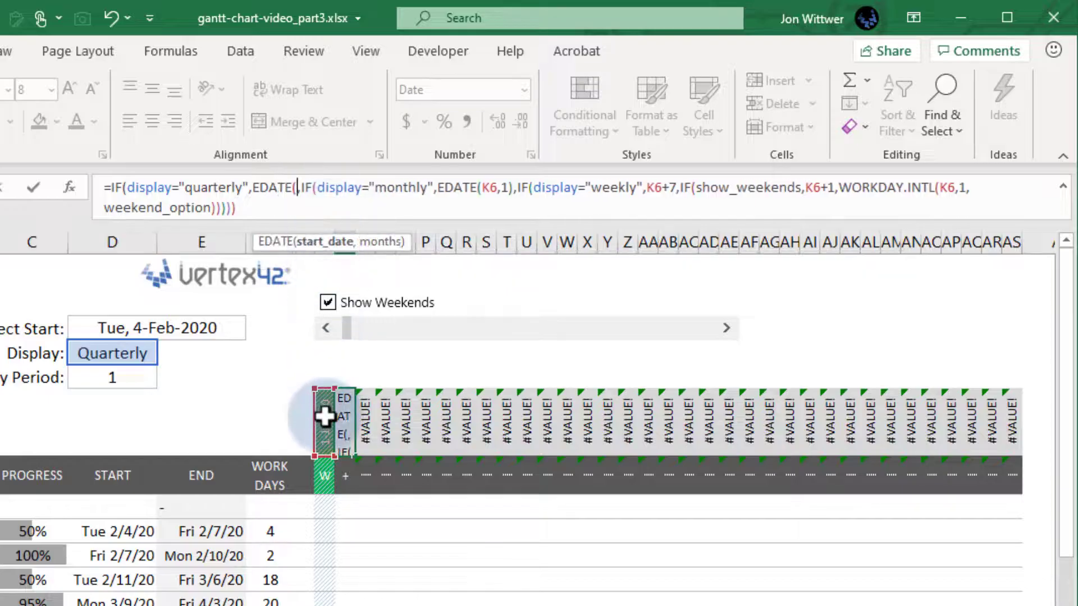
left_click(324, 417)
type(",3)")
key("Return")
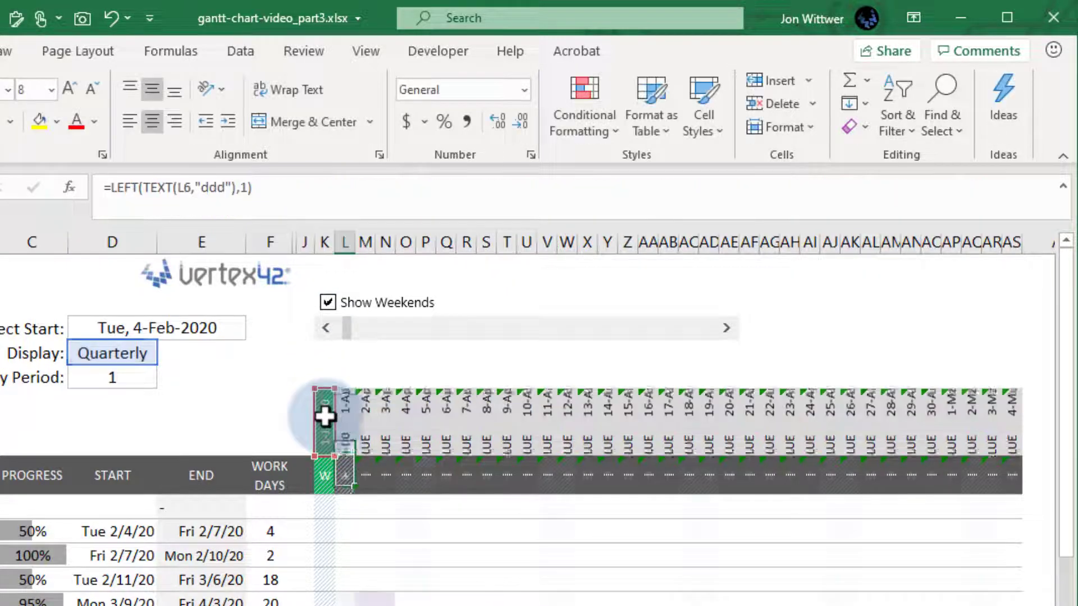
key("Up")
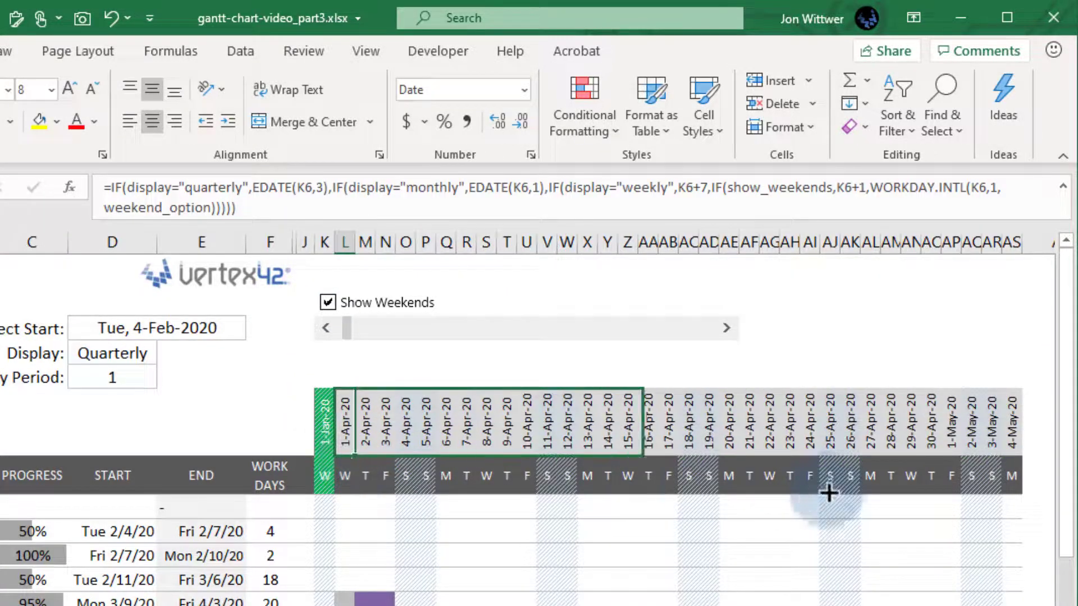
Step: Fill the new date formula right across the timeline row
left_click_drag(358, 461, 1020, 517)
key("ctrl+r")
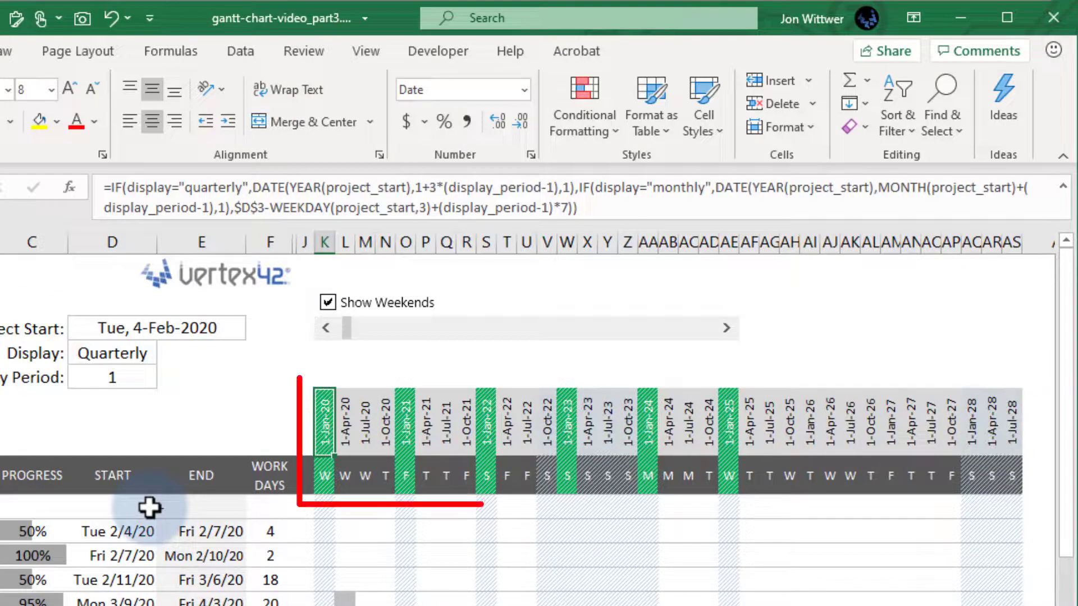
Step: In the rules manager for This Worksheet, wrap the holiday rule in AND(display="daily",…)
left_click(591, 127)
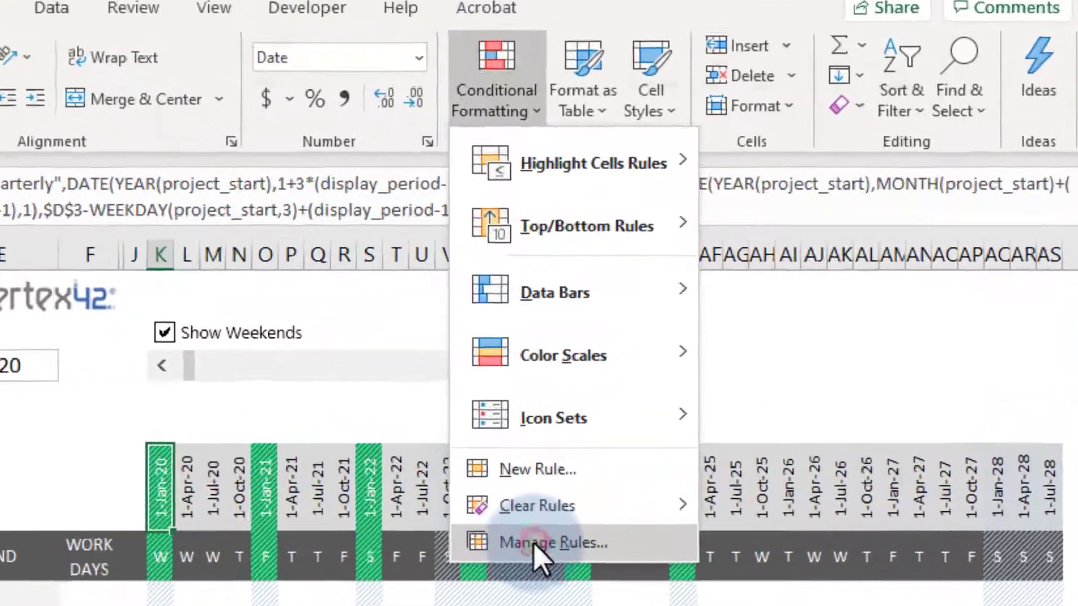
left_click(532, 543)
left_click(535, 150)
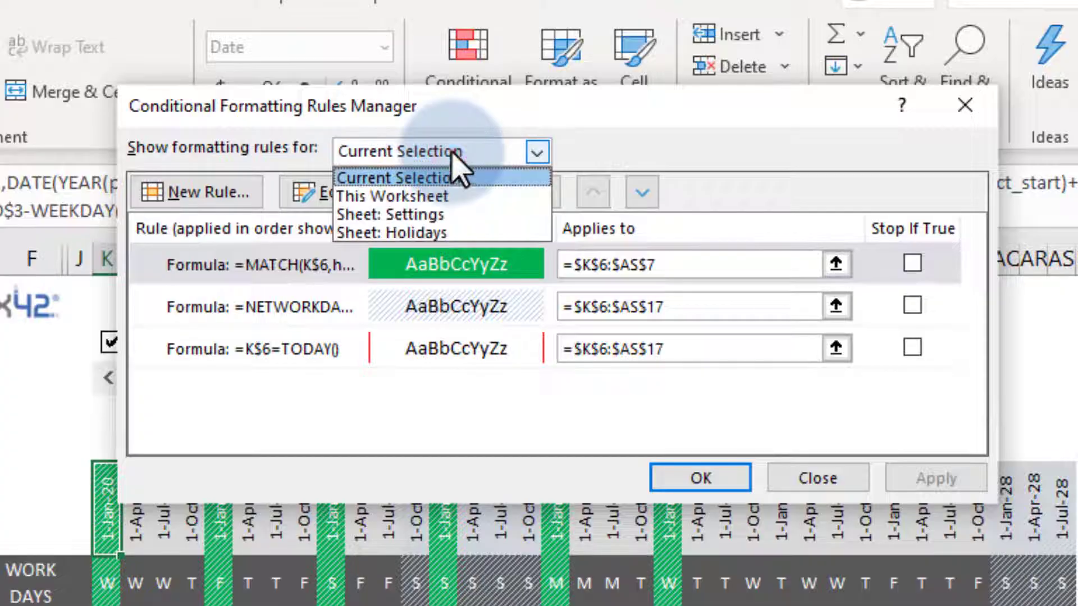
left_click(445, 195)
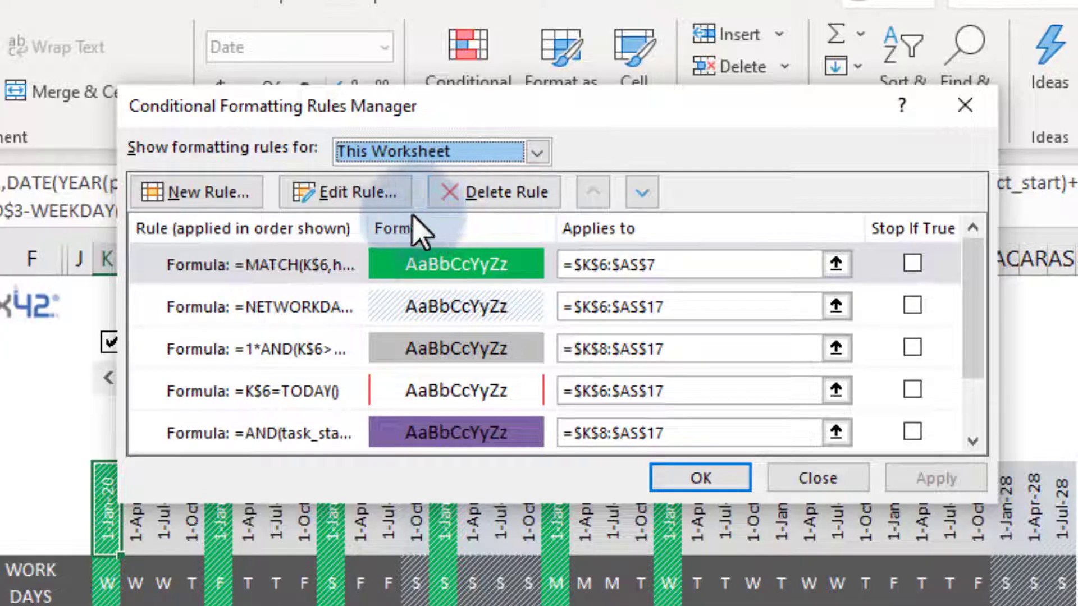
left_click(375, 265)
left_click(358, 207)
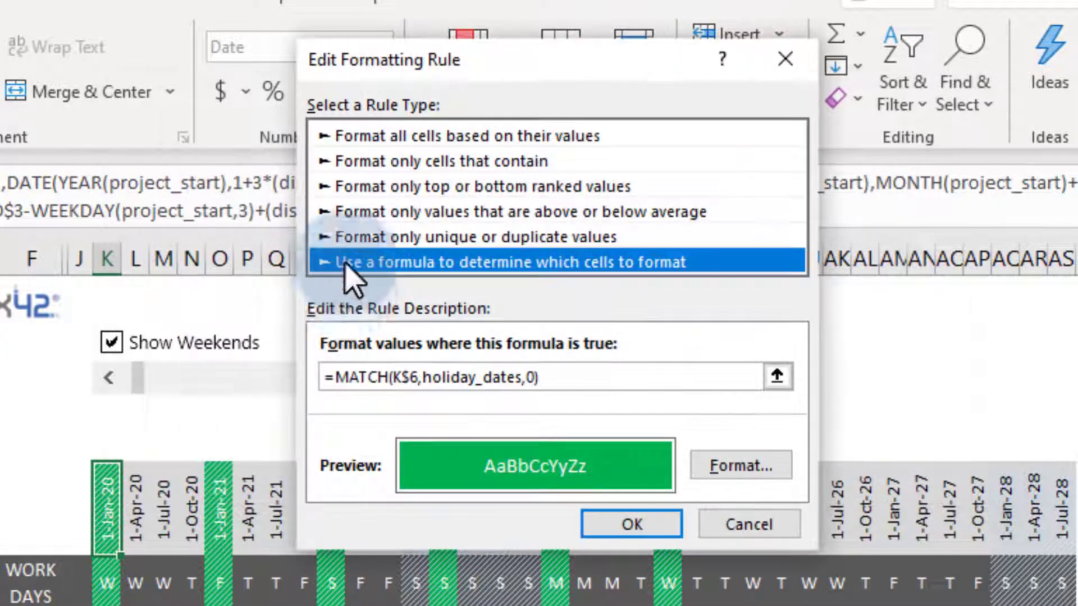
left_click(335, 376)
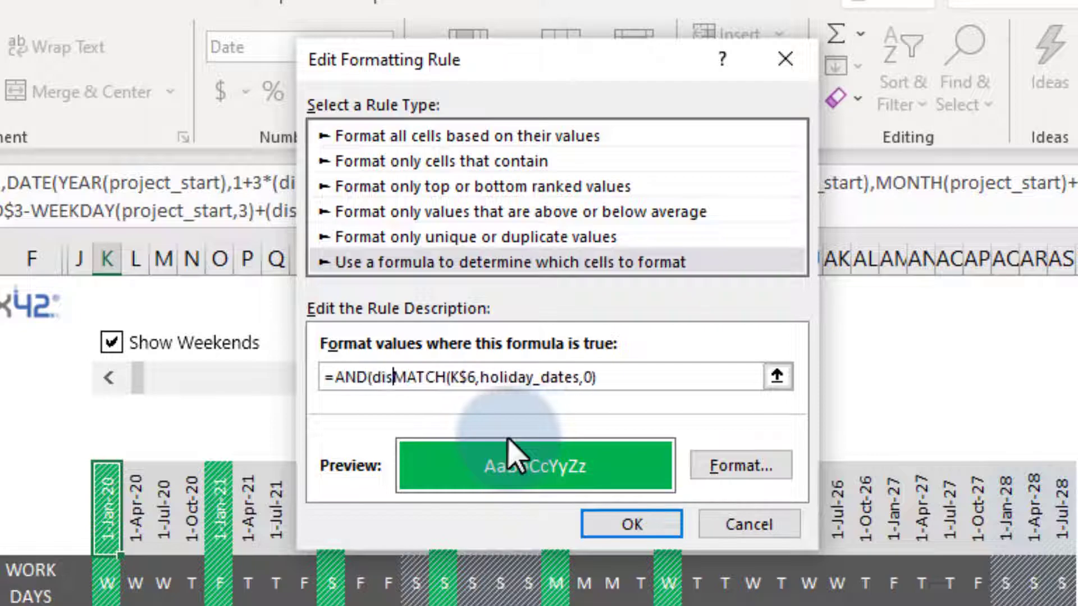
left_click(711, 379)
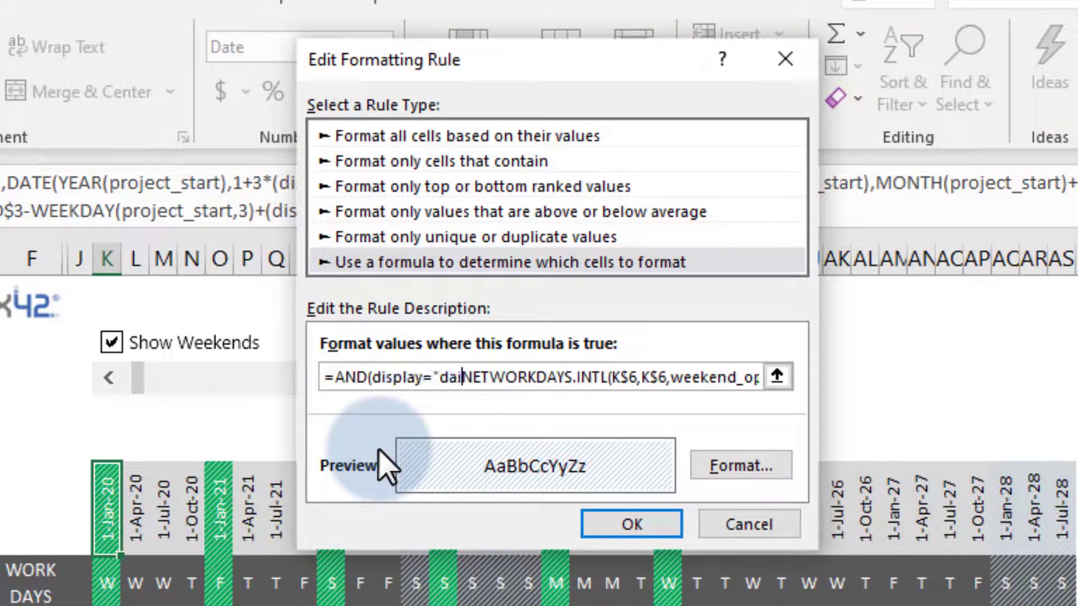
Step: Wrap the weekend and progress-shading rules in AND(display="daily",…), apply and close
left_click_drag(710, 377, 762, 392)
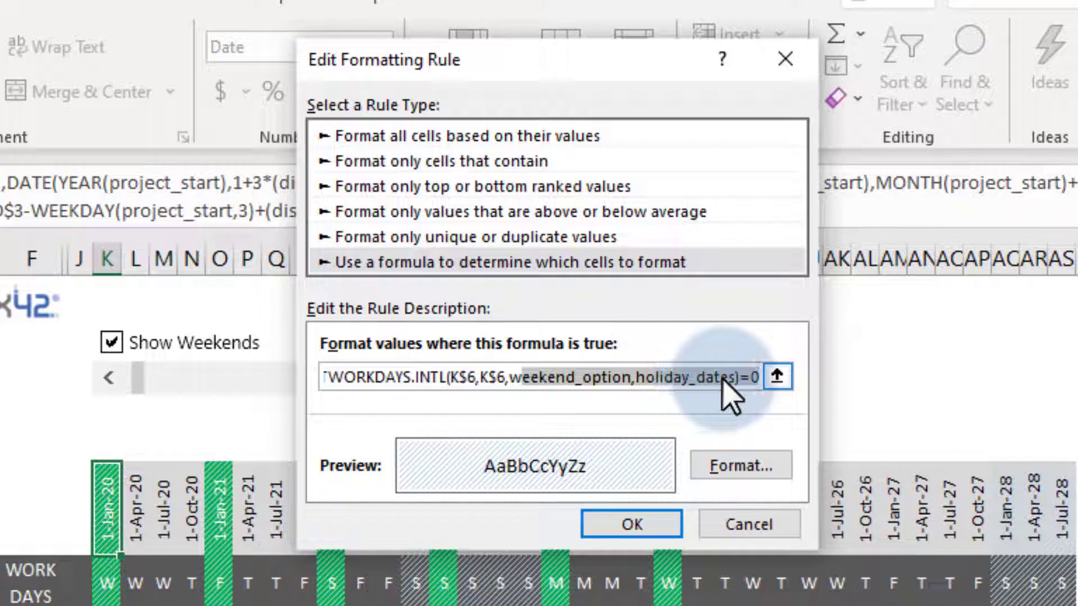
left_click(756, 379)
type(")")
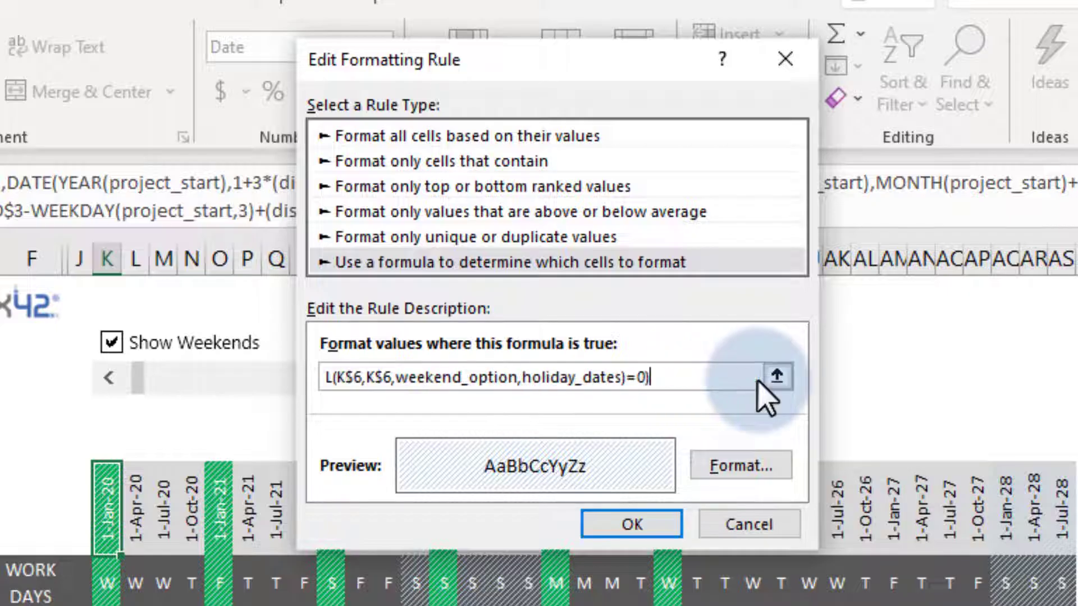
left_click(640, 529)
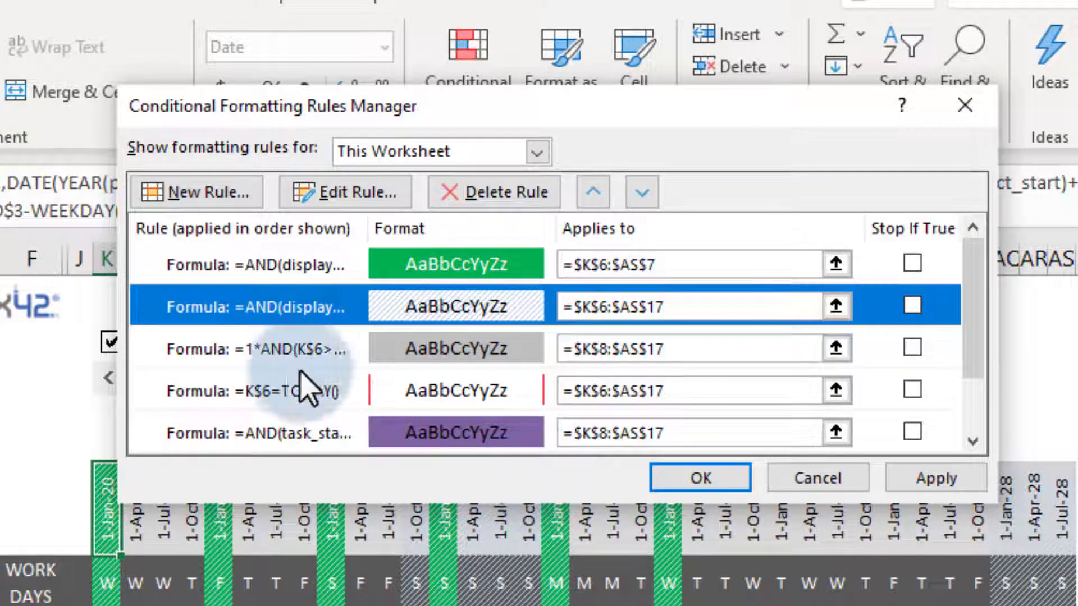
left_click(271, 361)
left_click(354, 196)
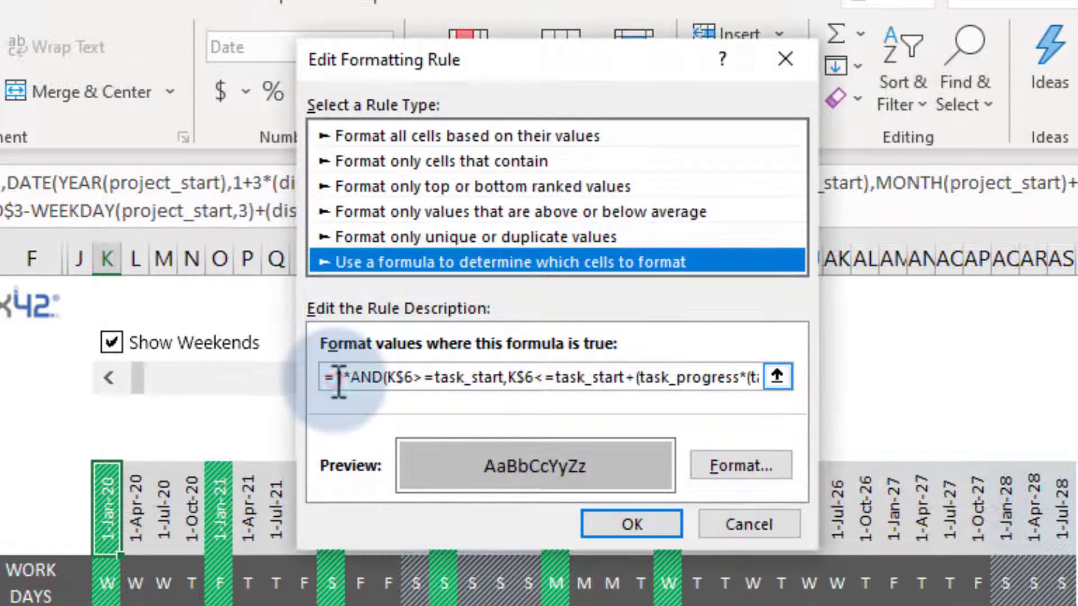
type("AND(display=\"daily\",")
left_click(761, 378)
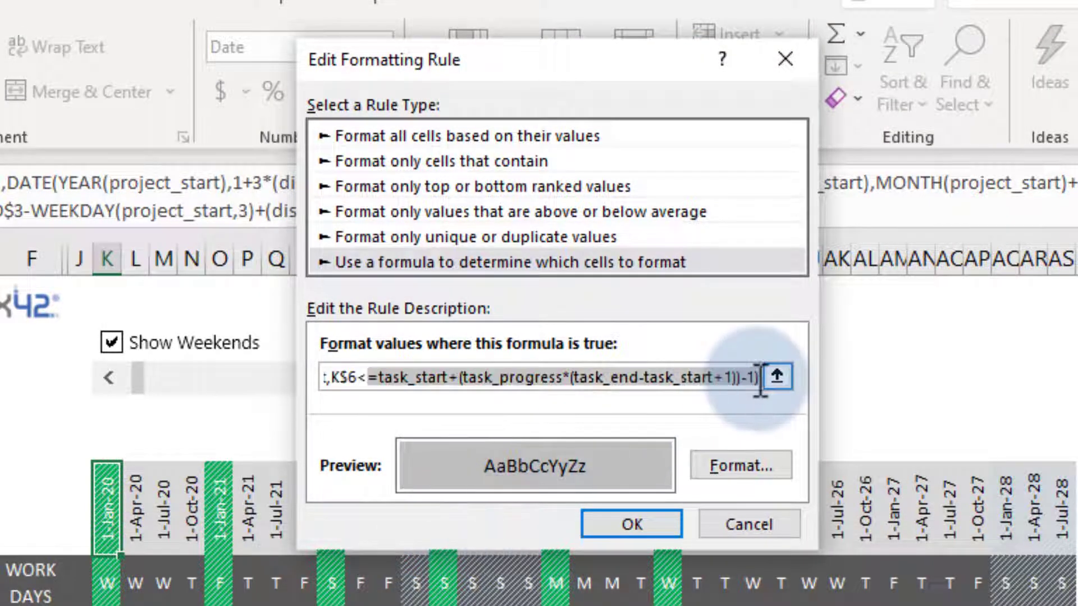
type(")")
left_click(641, 527)
left_click(936, 479)
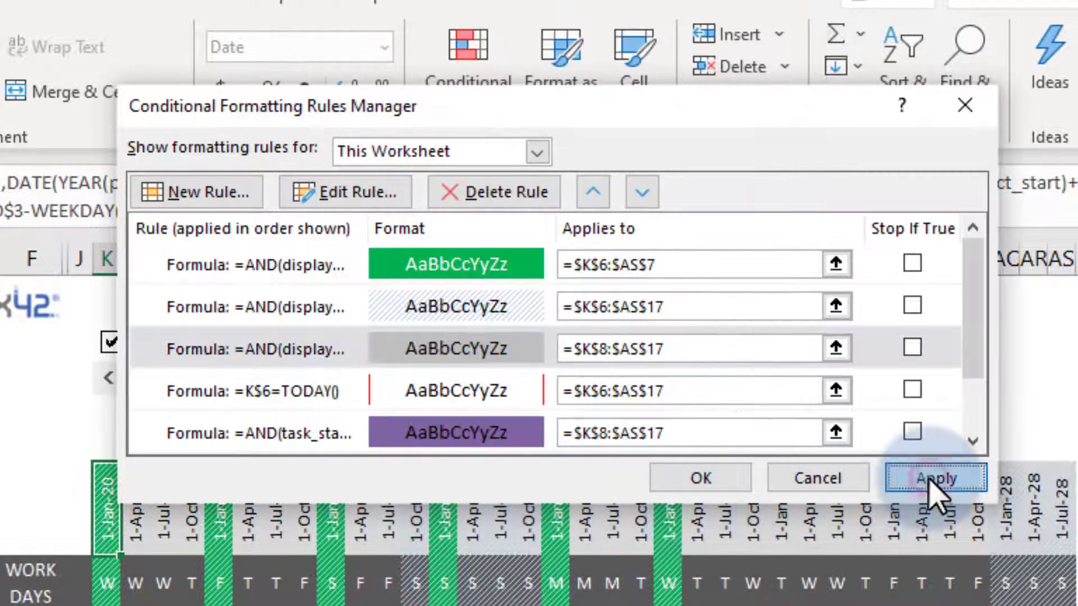
left_click(708, 482)
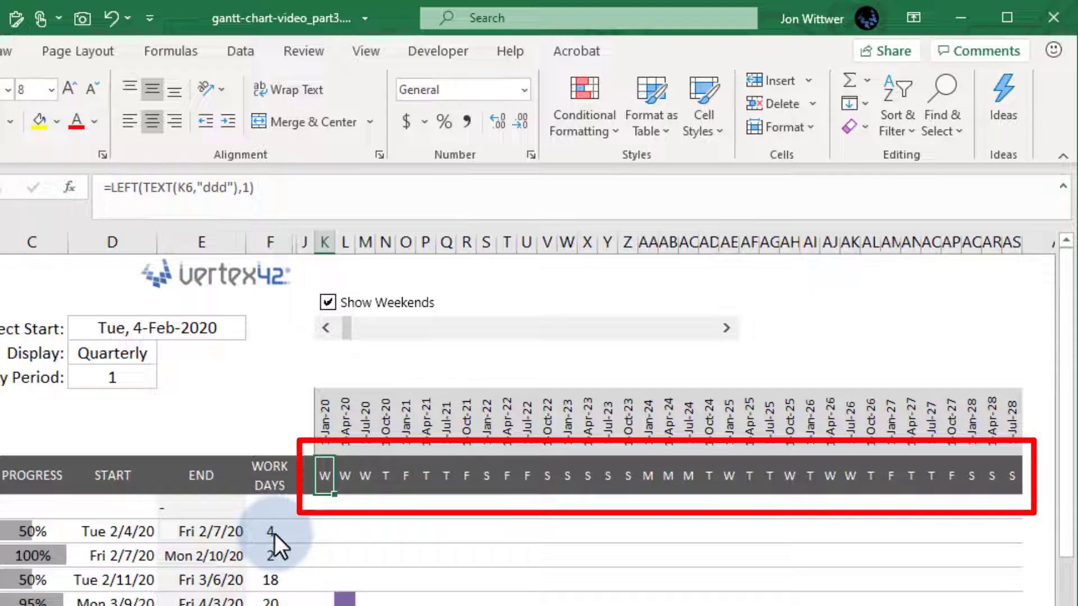
Step: Make K6 a nested IF giving Q1–Q4 via CHOOSE(MONTH), TEXT "mmm", WEEKNUM or day letters, filled across K6:AS6
left_click(112, 188)
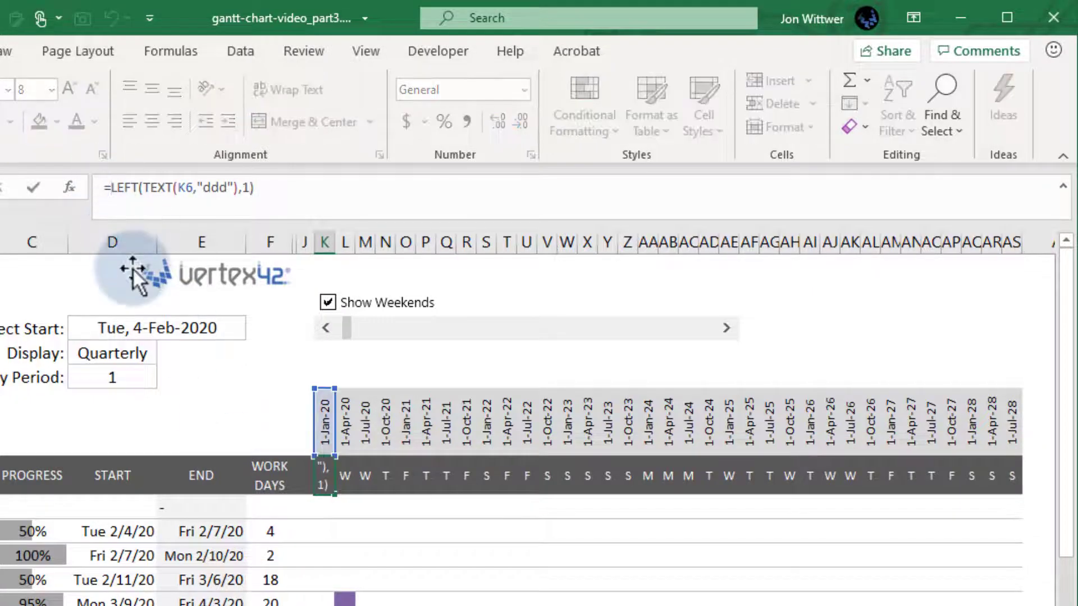
type("IF(display=\"quarterly\",\"Q\"&")
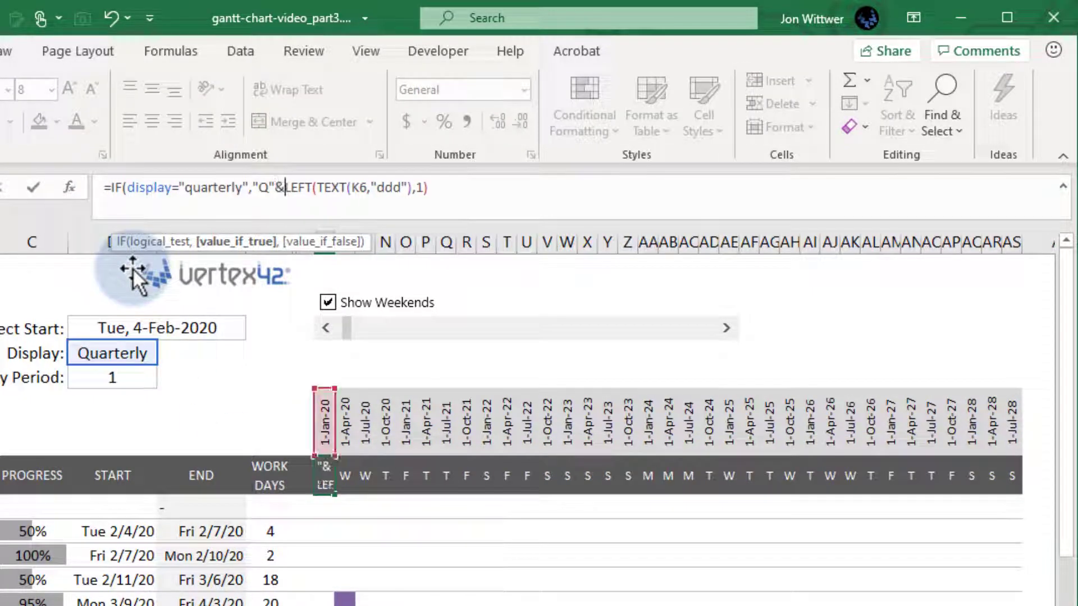
type("CHOOS")
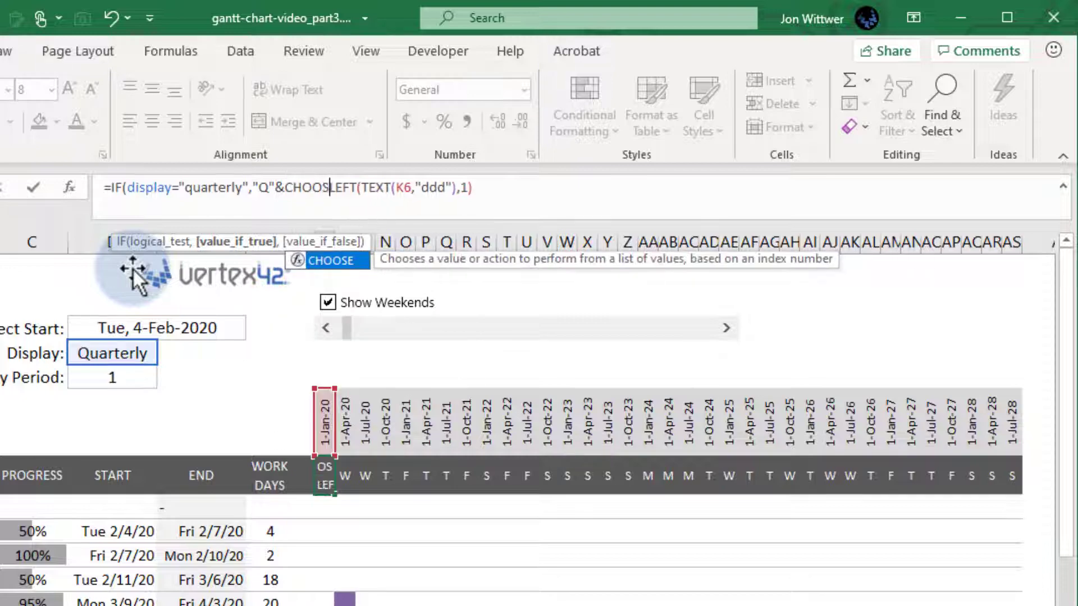
type("E(MONTH(")
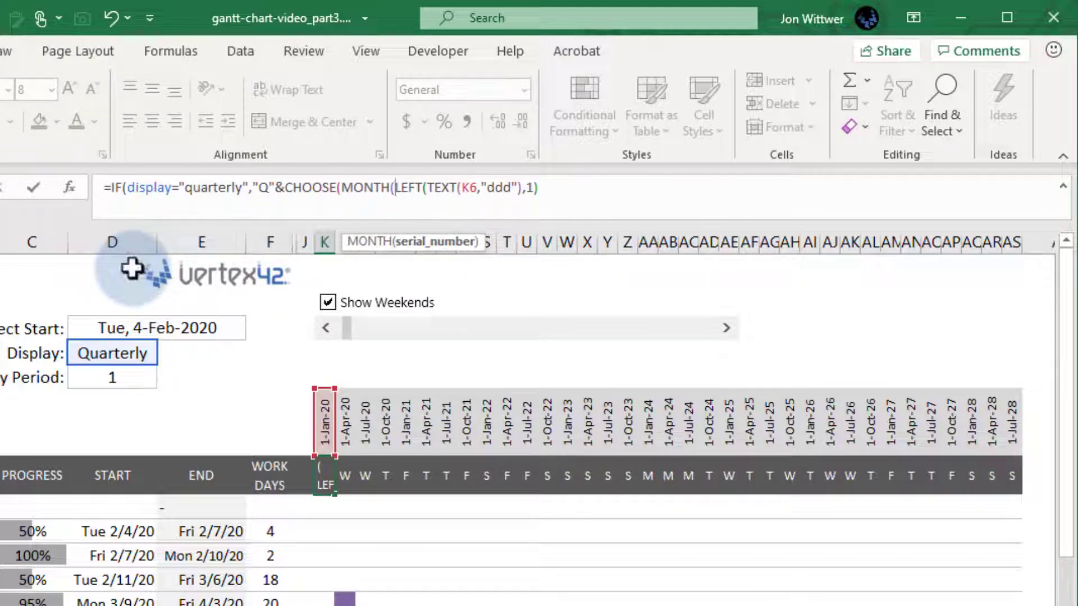
left_click(325, 417)
type("),1,1,1,2,2")
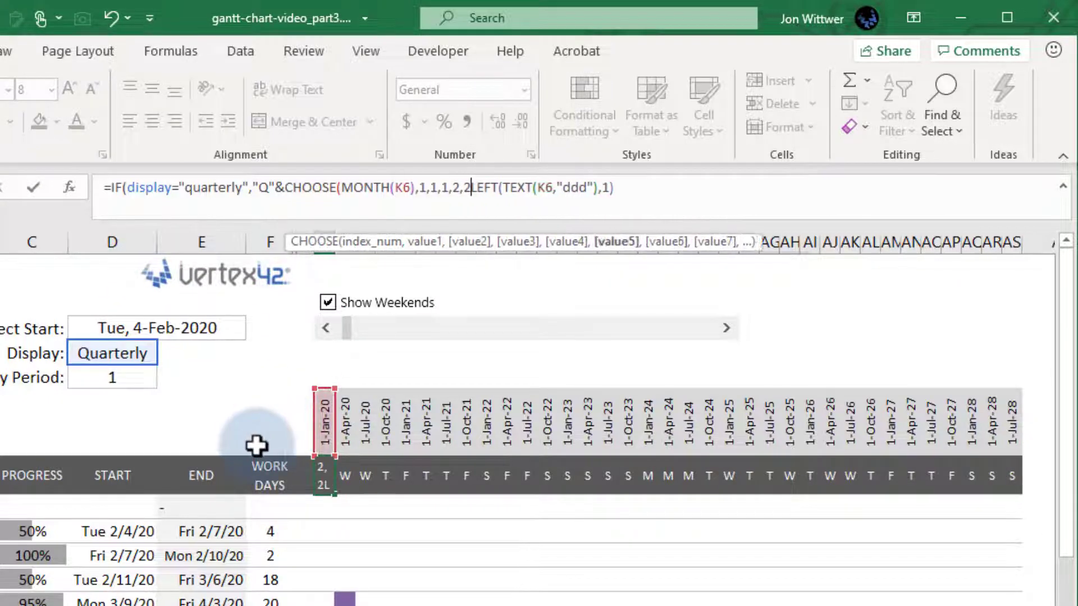
type(",2,3,3,3,4,4,4),IF(display=\"monthly\"")
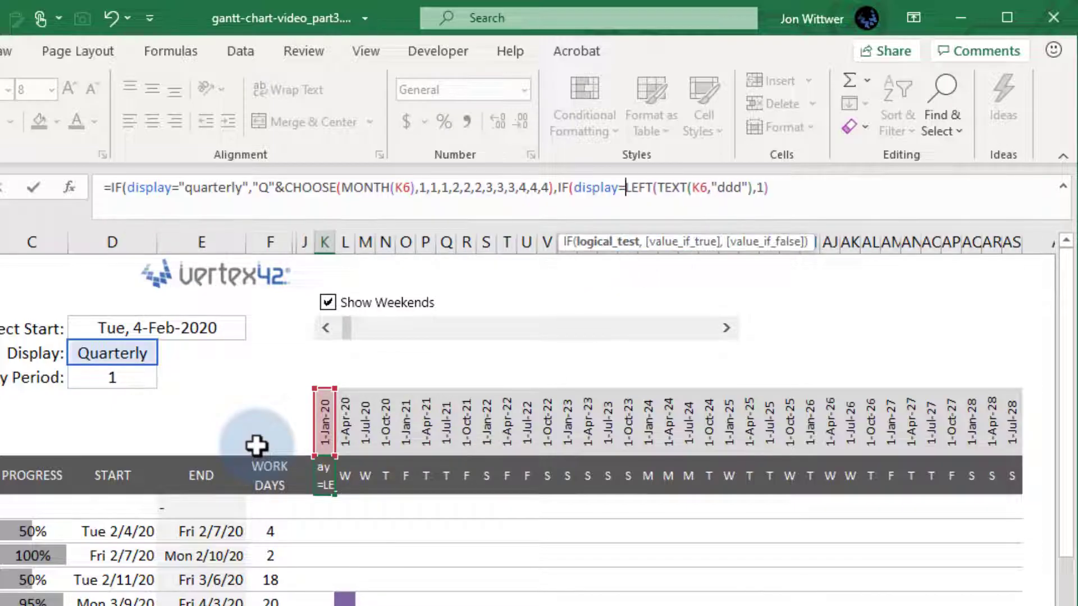
type(",LEFT(TEXT(")
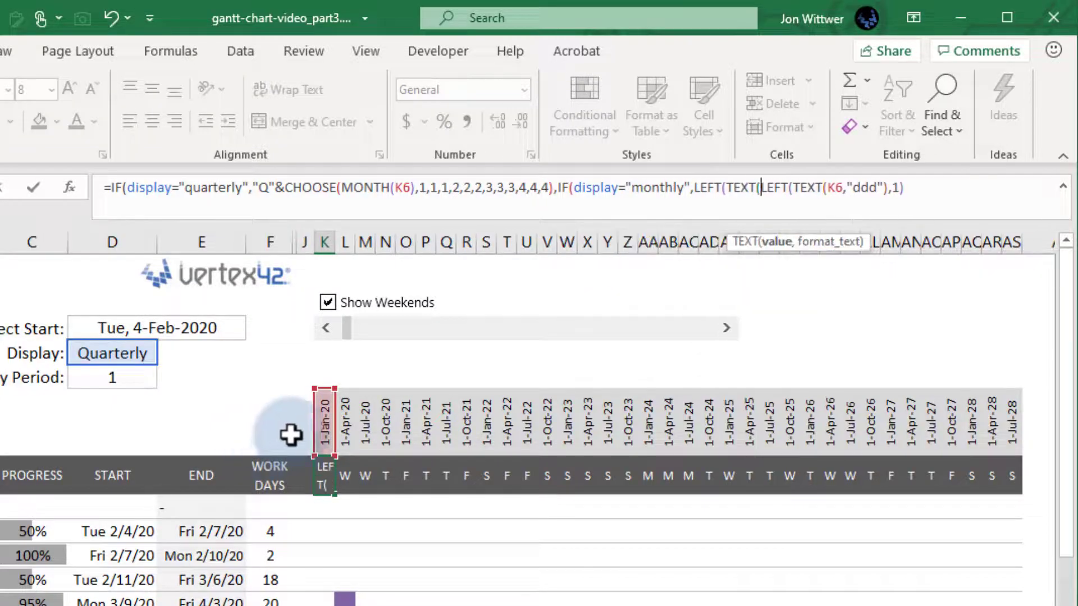
left_click(325, 421)
type("),IF(")
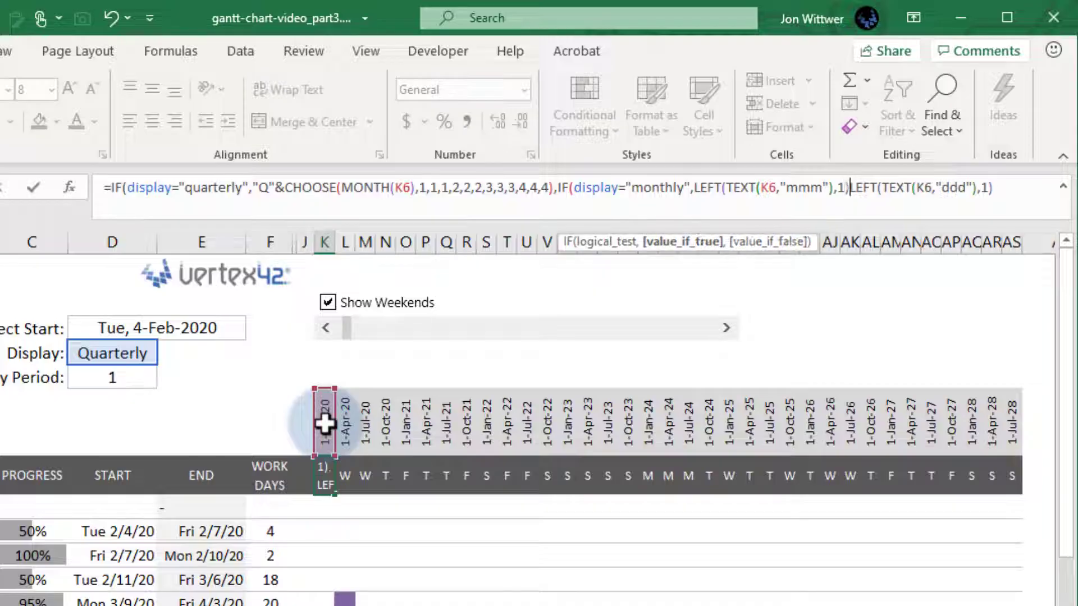
type("display=\"weekly\",WEEKNUM(K6")
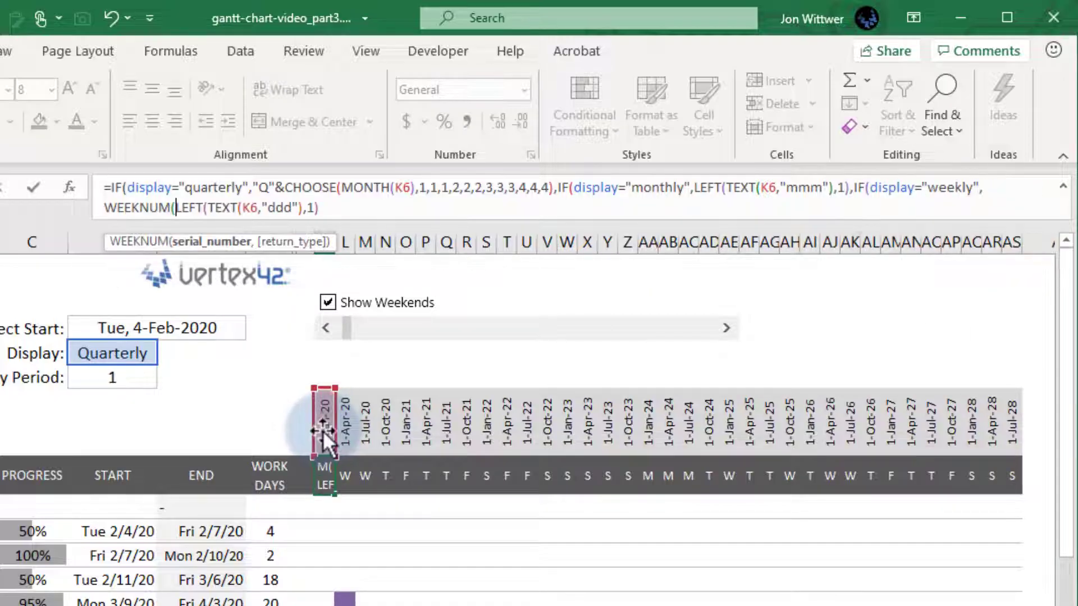
type(",21),")
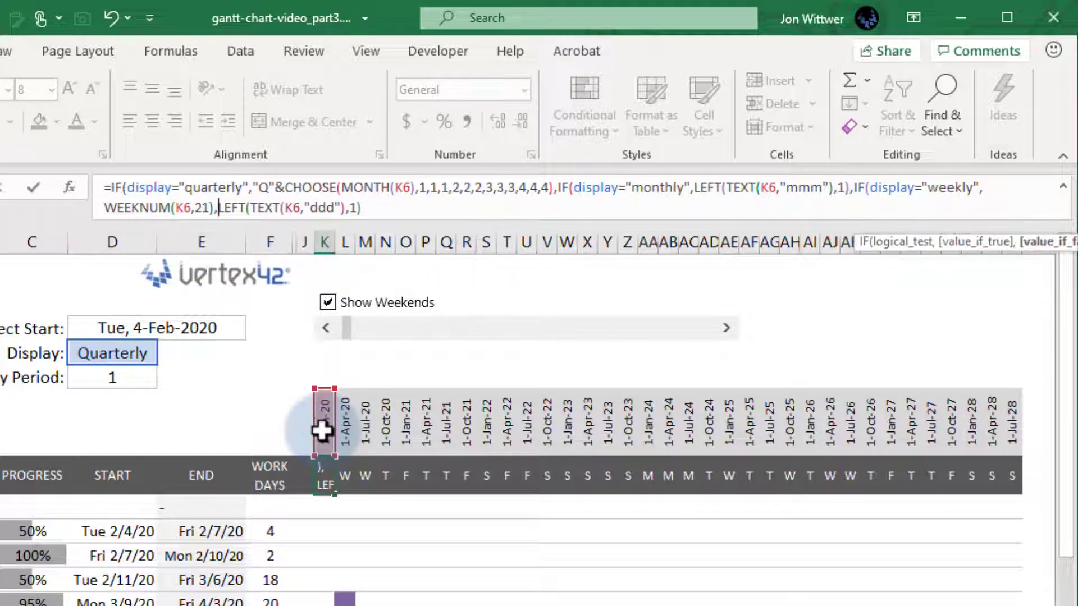
left_click(428, 213)
type("))")
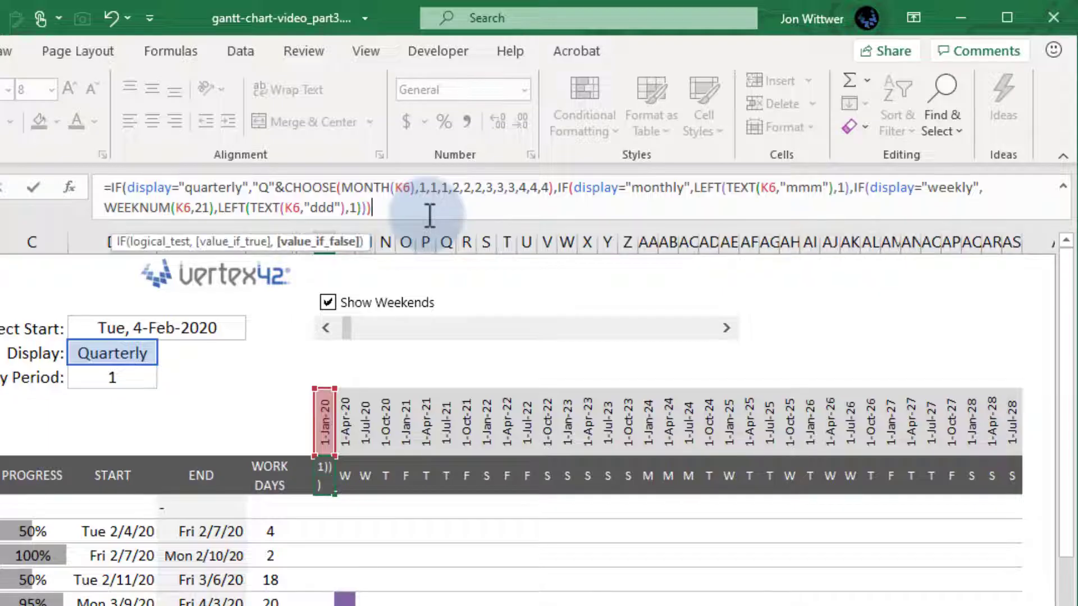
type(")")
key("ctrl+Return")
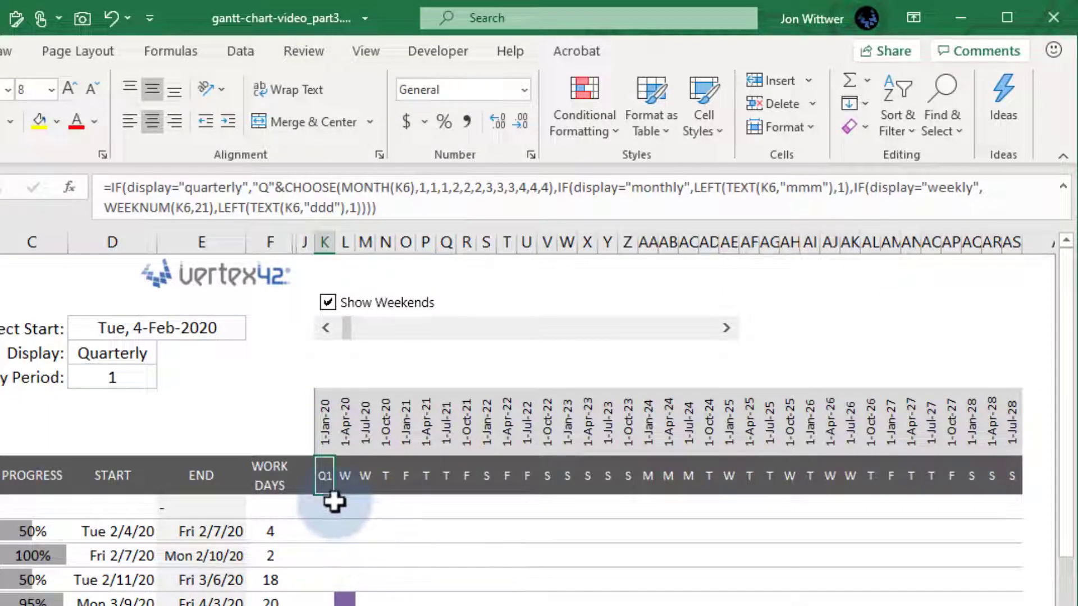
left_click_drag(331, 487, 1020, 523)
key("ctrl+r")
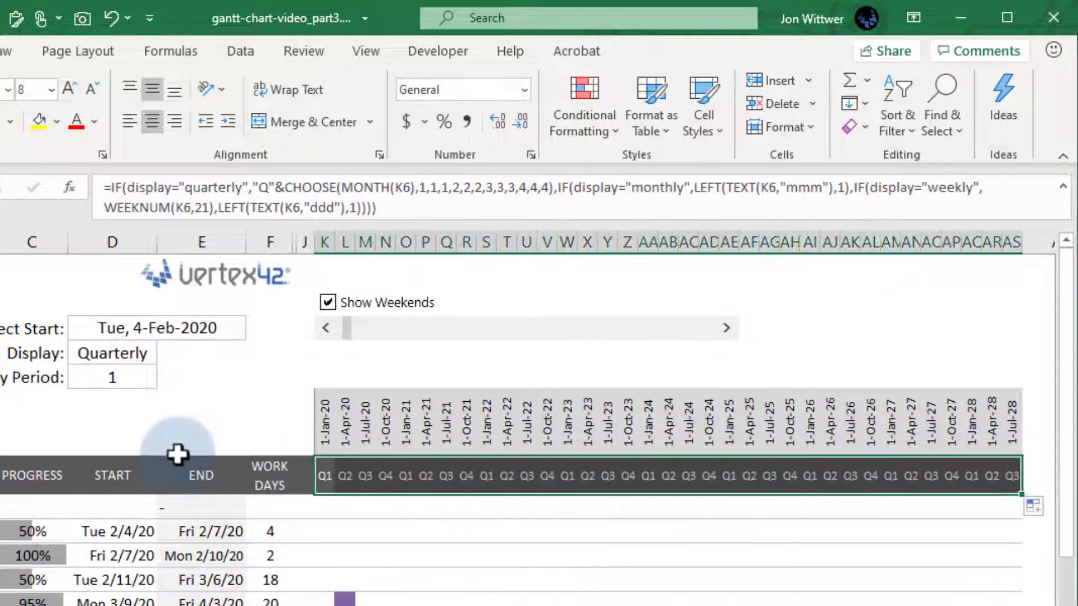
Step: Step the period forward and back to 1, then set Display to Monthly
left_click(147, 442)
left_click(724, 330)
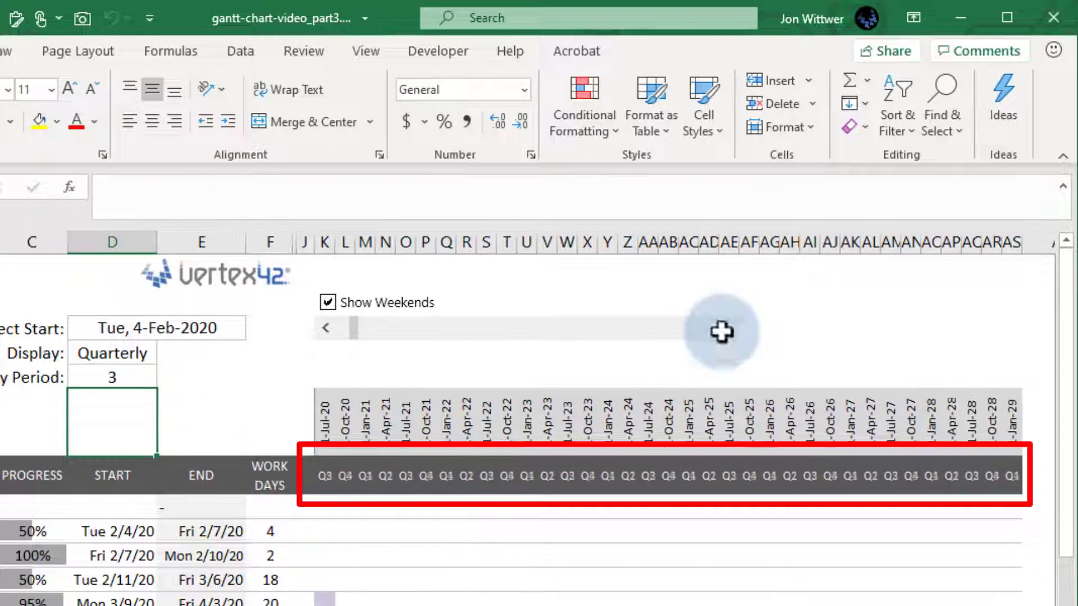
left_click(326, 328)
left_click(142, 358)
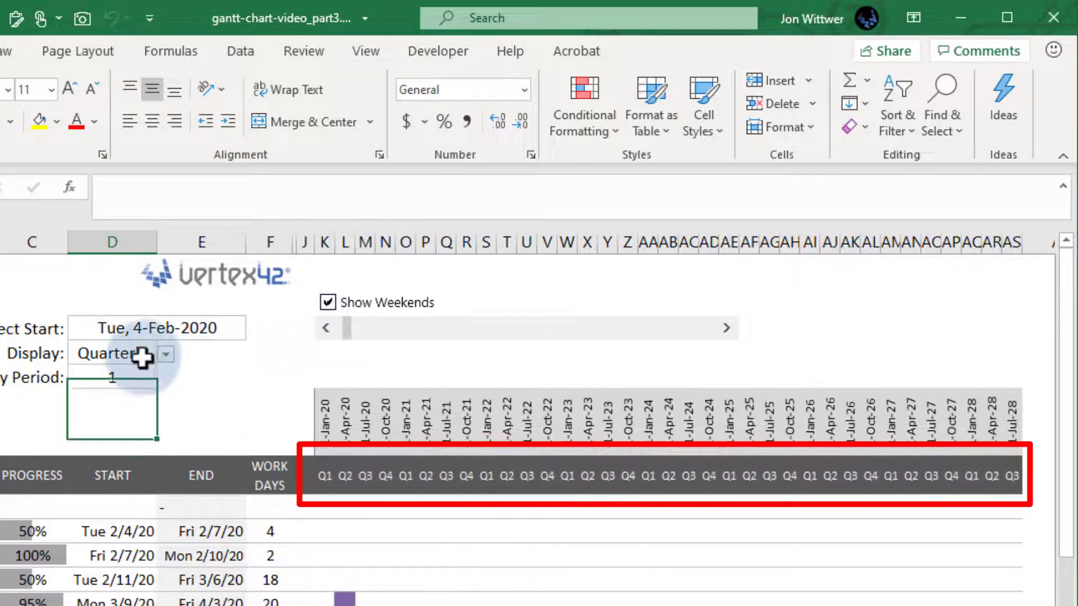
left_click(169, 355)
left_click(126, 399)
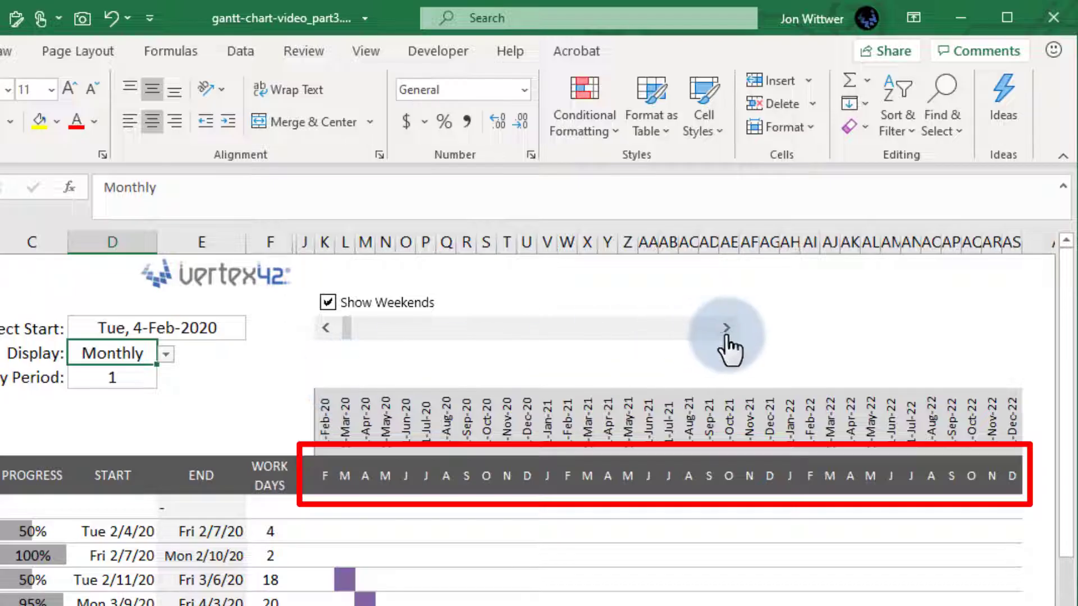
Step: Test period scrolling again and switch Display to Weekly, checking the header labels
left_click(727, 330)
left_click(326, 329)
left_click(326, 328)
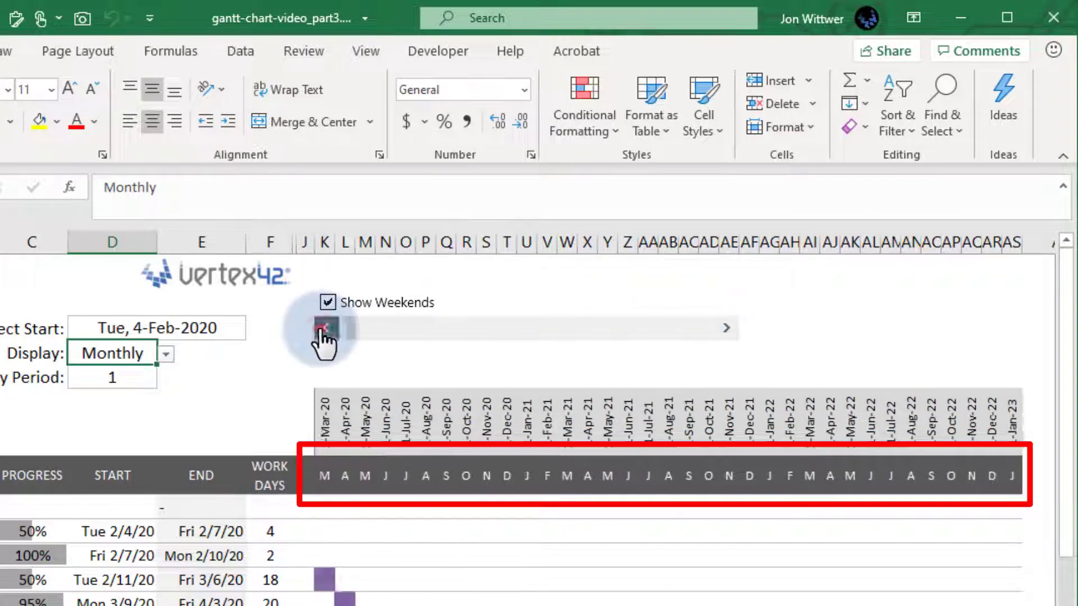
left_click(171, 353)
left_click(126, 387)
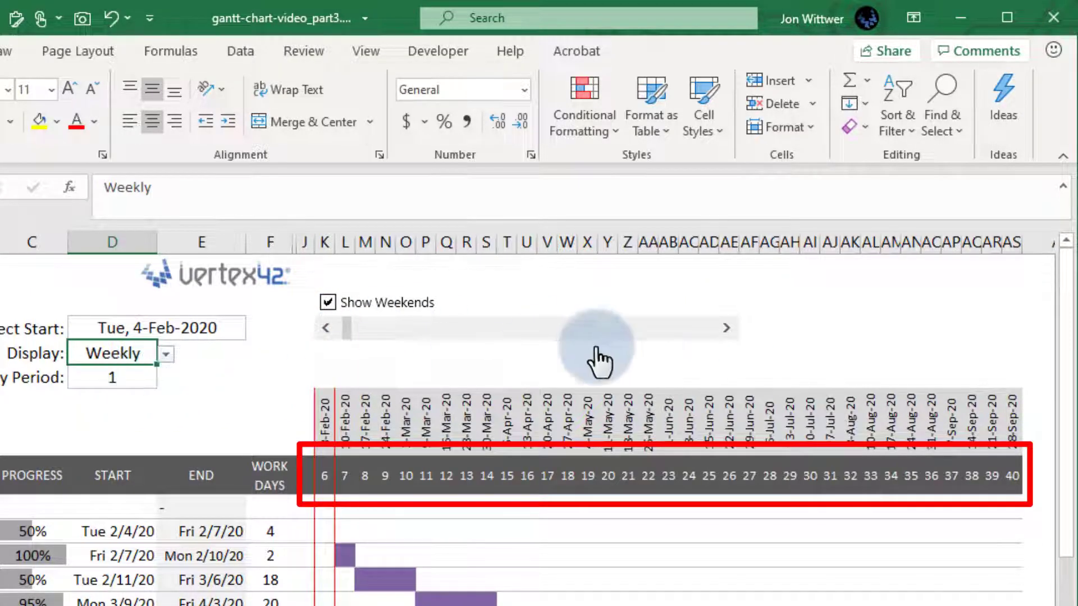
left_click(726, 330)
left_click(326, 328)
left_click(326, 329)
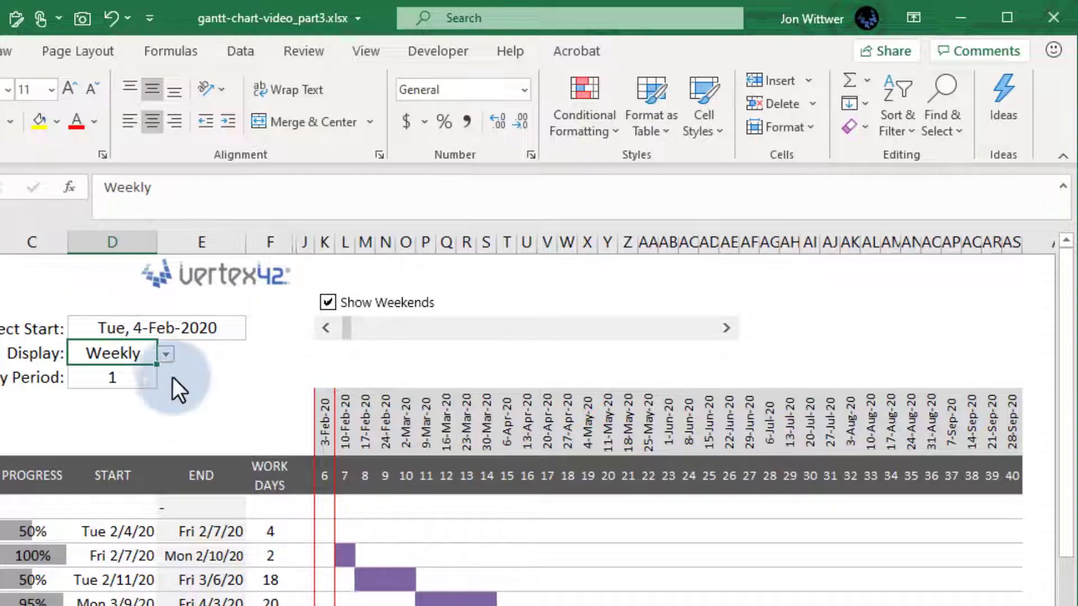
Step: Set Display back to Monthly so the header shows month initials from 1-Feb-20
left_click(166, 355)
left_click(145, 406)
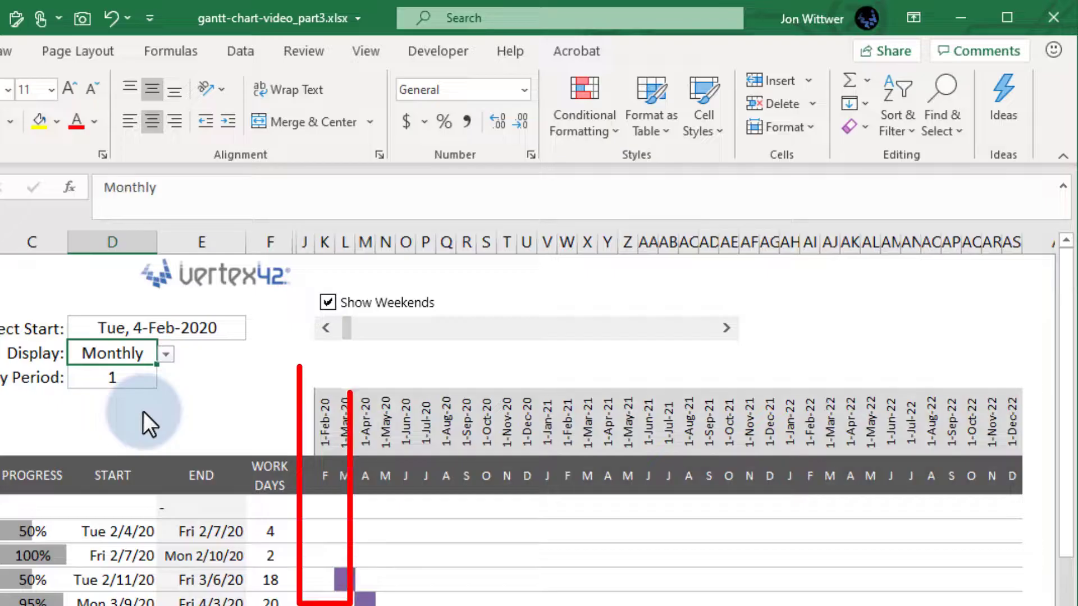
Step: Bring up the today highlight rule in Conditional Formatting Manage Rules for editing
left_click(323, 415)
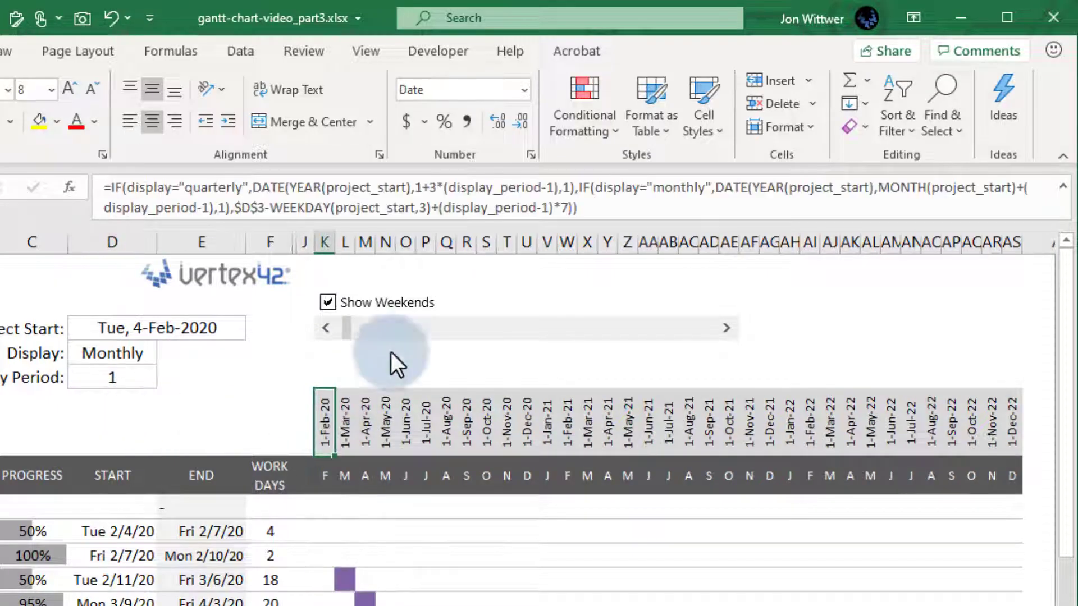
left_click(594, 125)
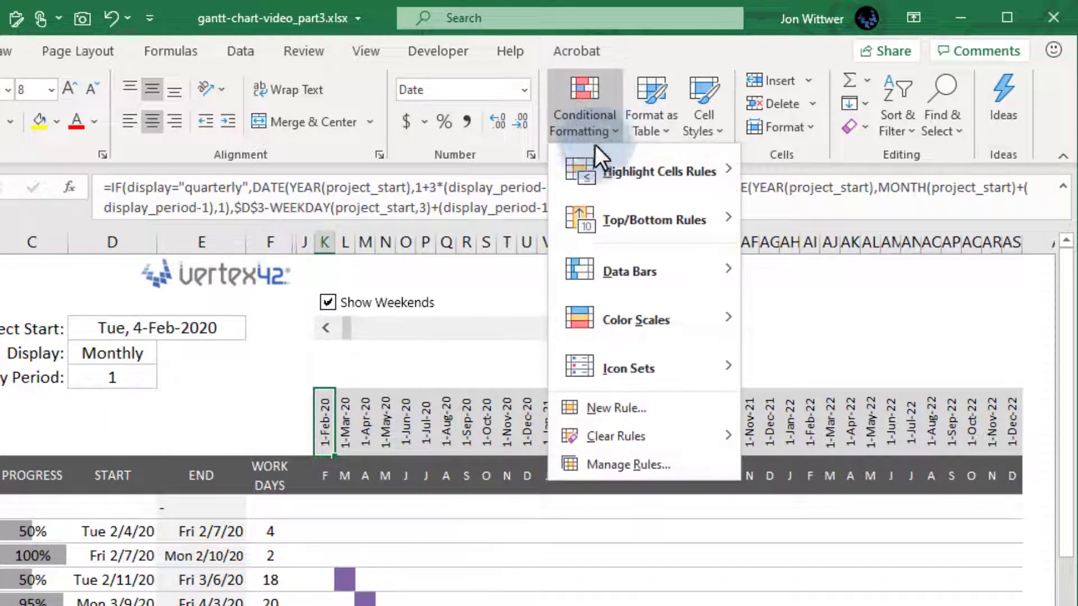
left_click(597, 457)
left_click(578, 308)
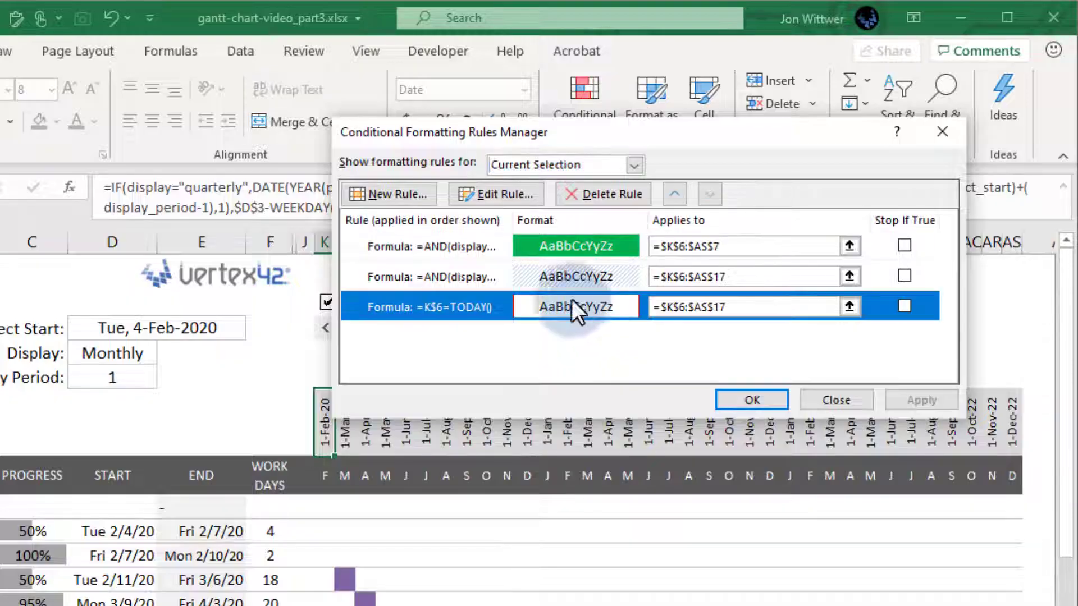
left_click(505, 194)
Step: Rewrite the today rule as =AND(TODAY()>=K$6,TODAY()<L$6) and apply it to the sheet
left_click_drag(488, 326, 589, 328)
type("=AND(TODAY()>=")
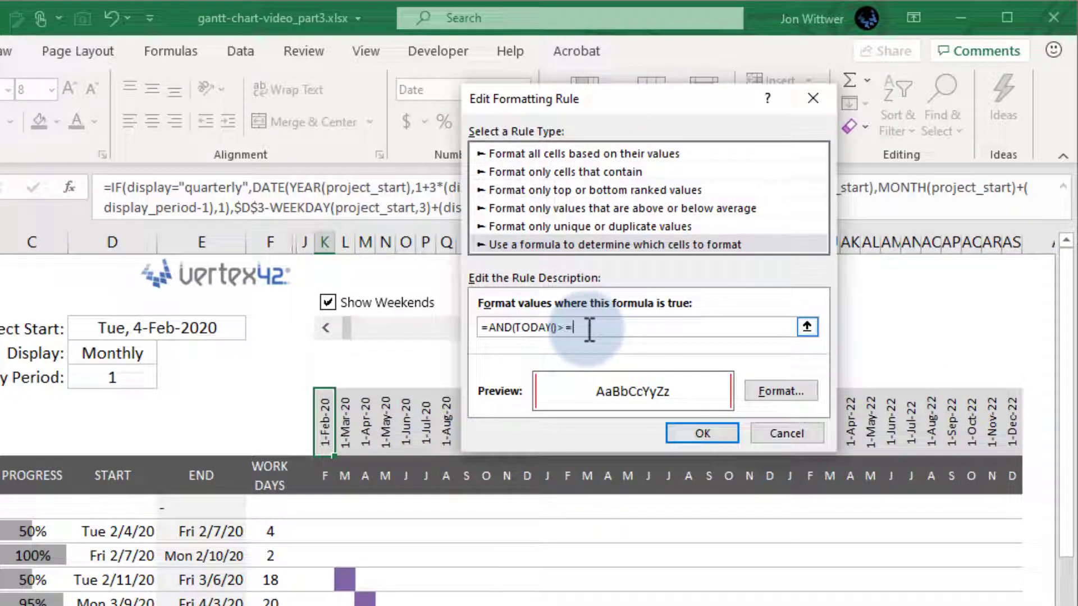
left_click(325, 413)
key("F4")
type("K$6,TODAY()<$L$6")
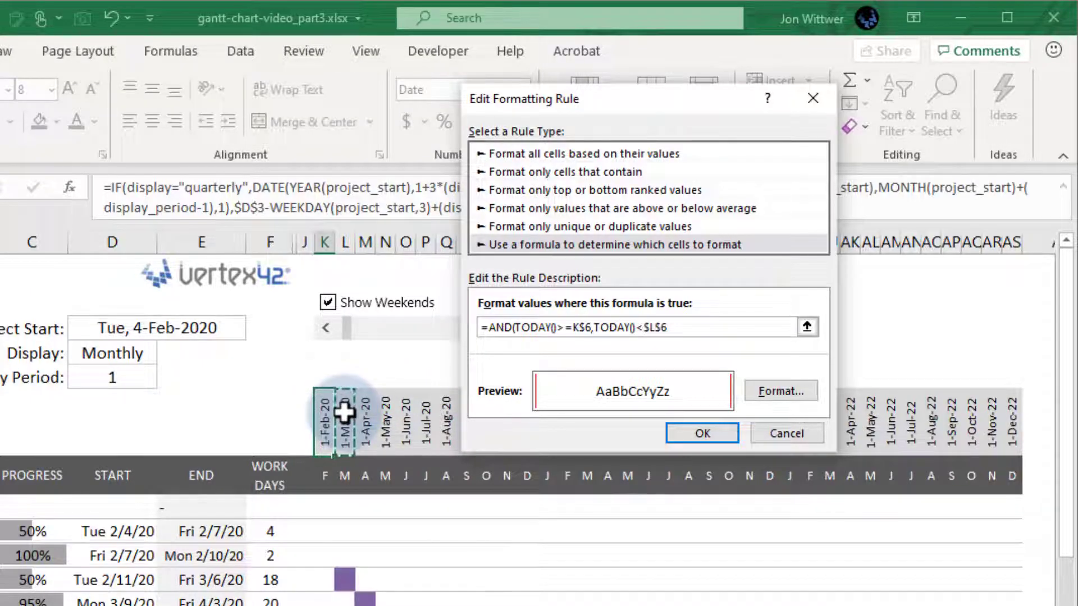
key("F4")
type(")")
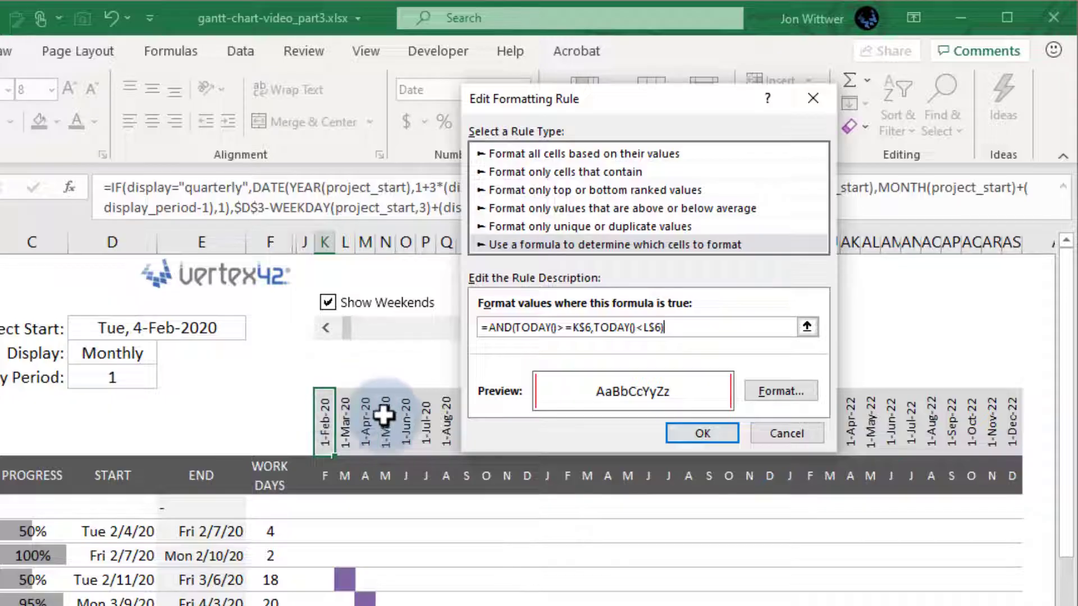
left_click(702, 432)
left_click(921, 400)
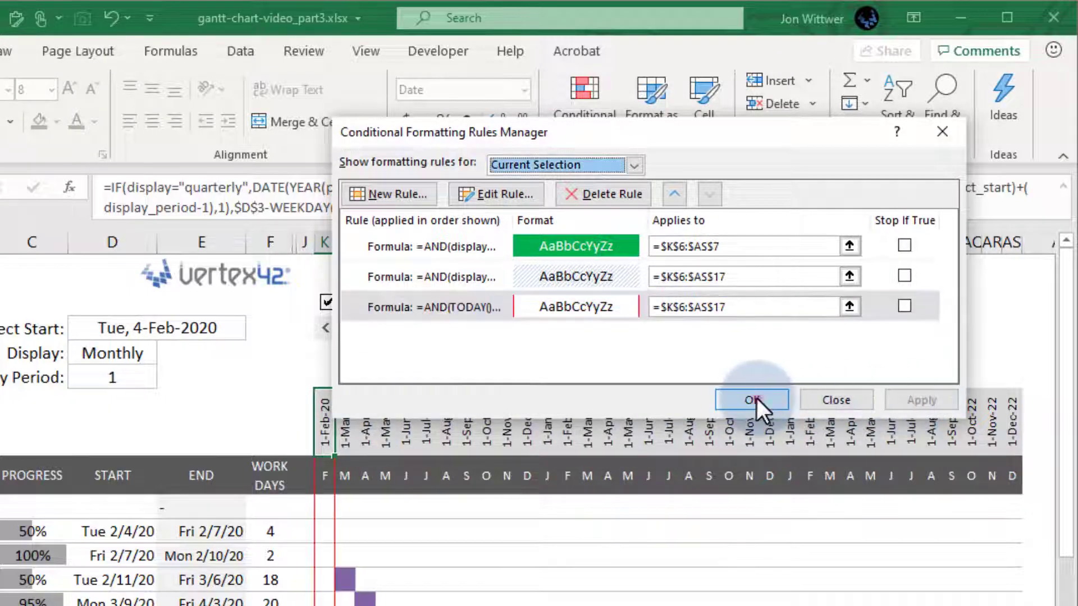
left_click(751, 402)
Step: Set Display to Quarterly, then Weekly, to check the today marker follows the period
left_click(132, 356)
left_click(168, 356)
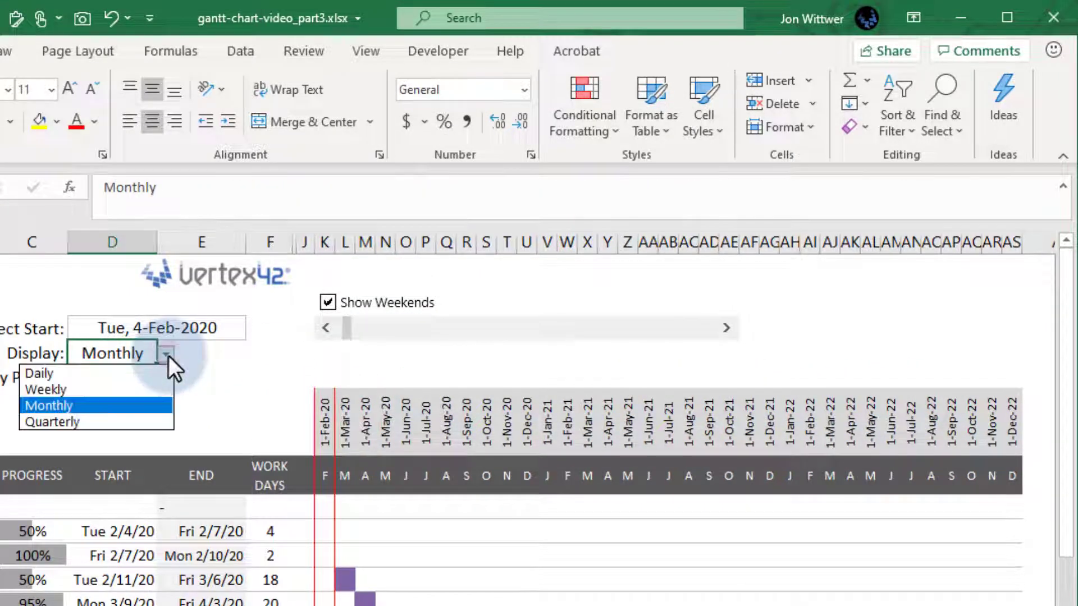
left_click(121, 421)
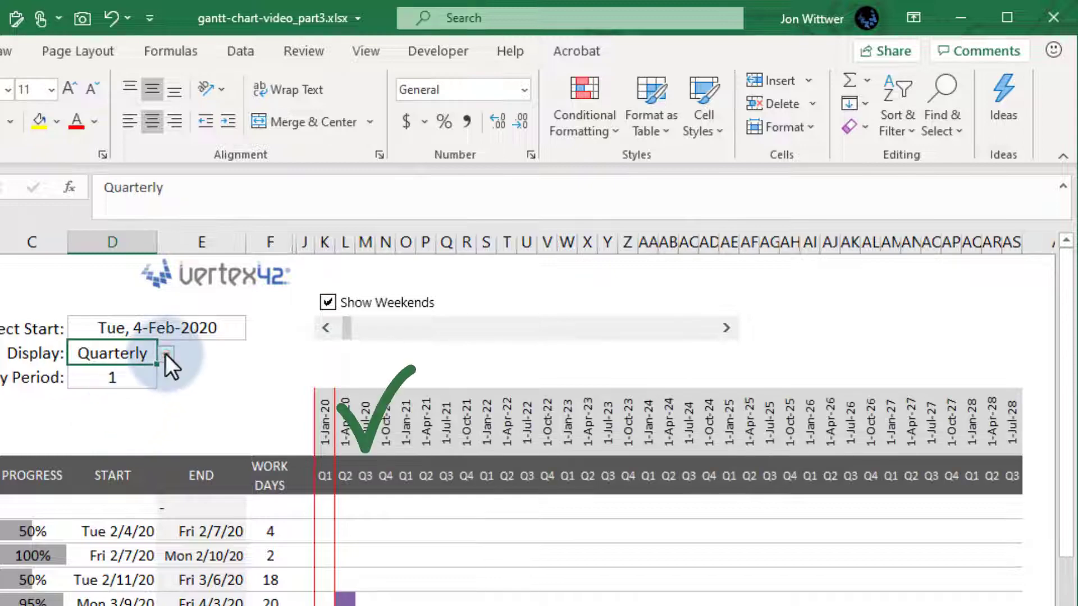
left_click(165, 354)
left_click(126, 390)
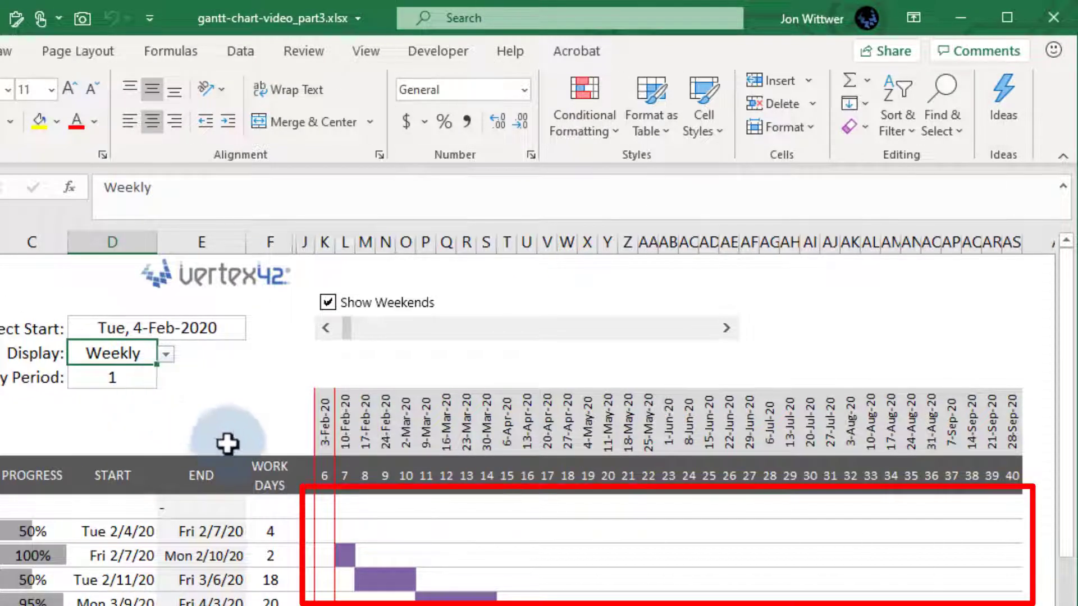
Step: Bring up the purple task bar rule in Manage Rules for editing
left_click(227, 444)
left_click(324, 506)
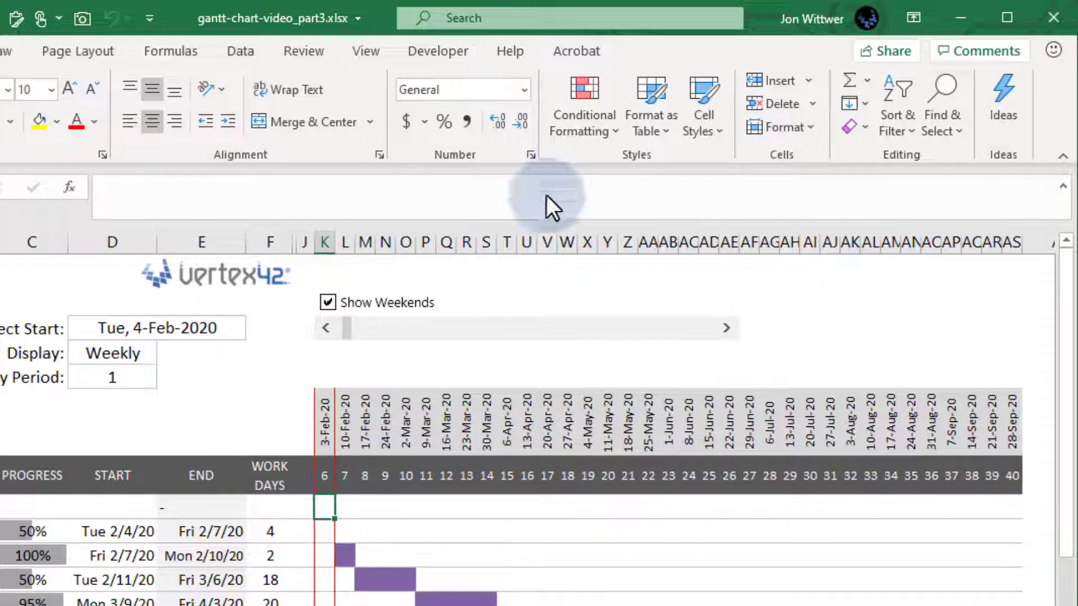
left_click(595, 126)
left_click(614, 457)
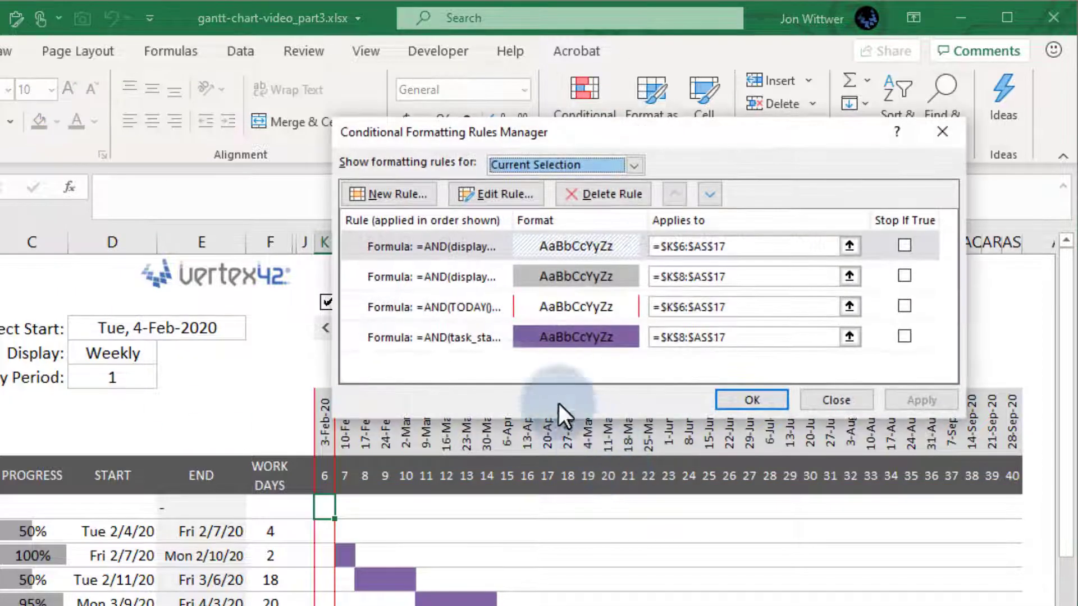
left_click(499, 341)
left_click(498, 195)
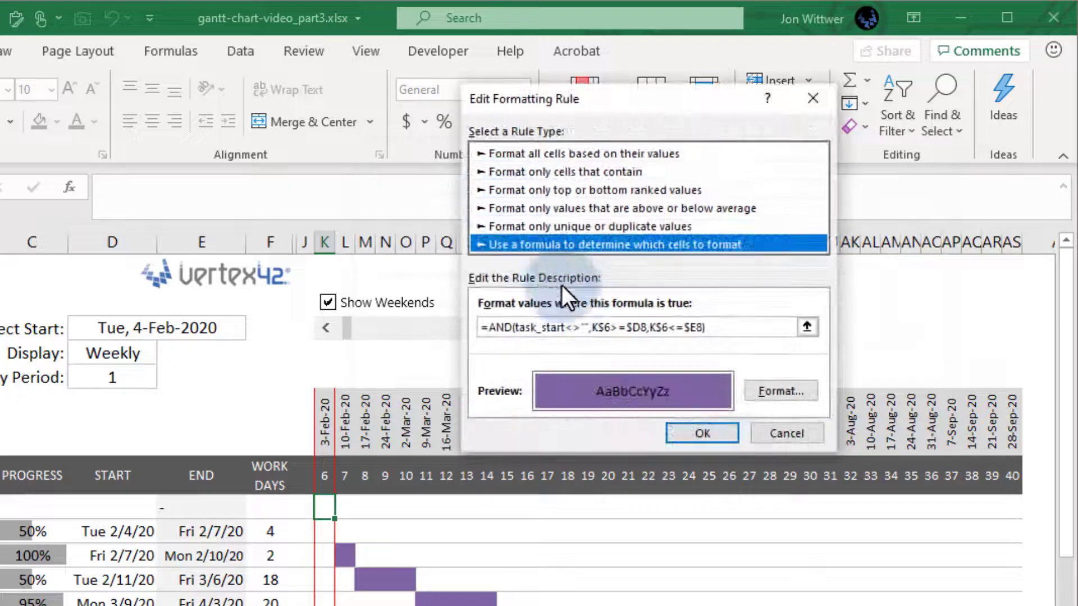
Step: Rewrite the bar rule as =AND(task_start<>"",task_end>=K$6,task_start<L$6) and apply it
left_click_drag(595, 328, 705, 330)
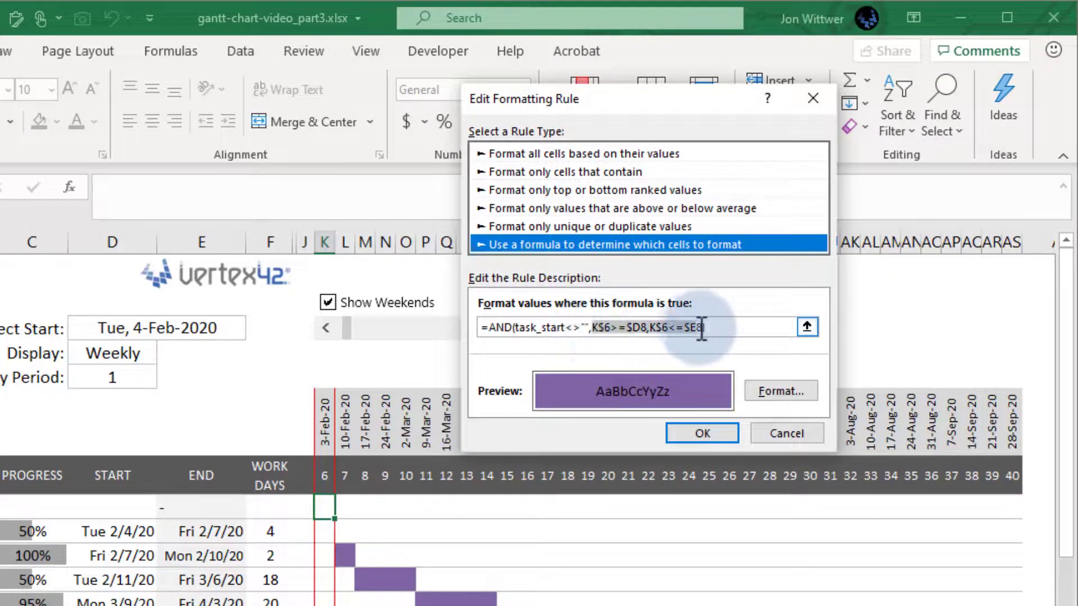
type("task_end")
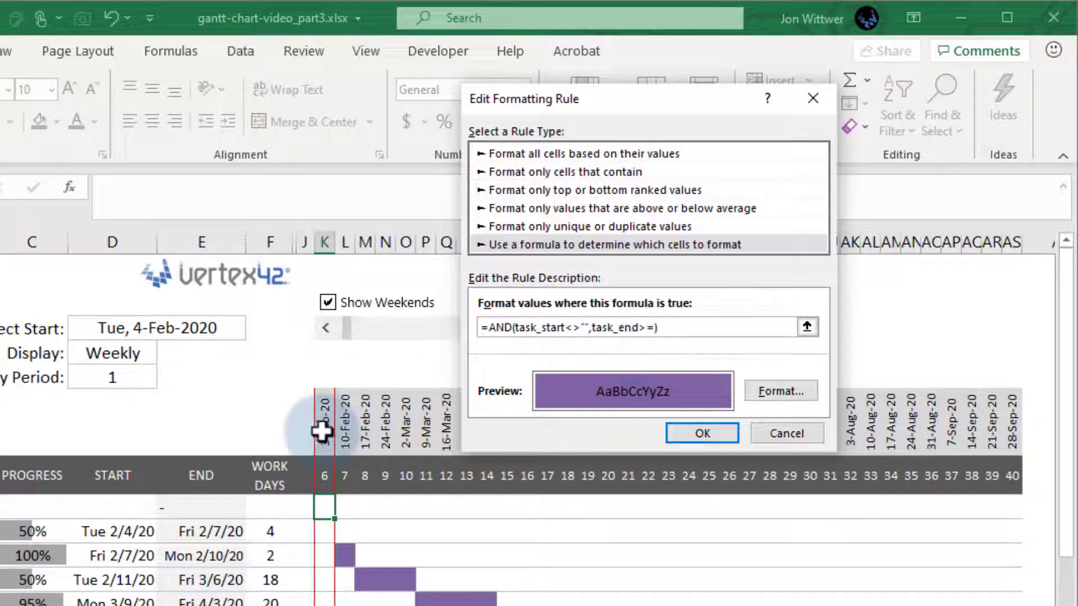
left_click(321, 432)
key("F4")
type(")")
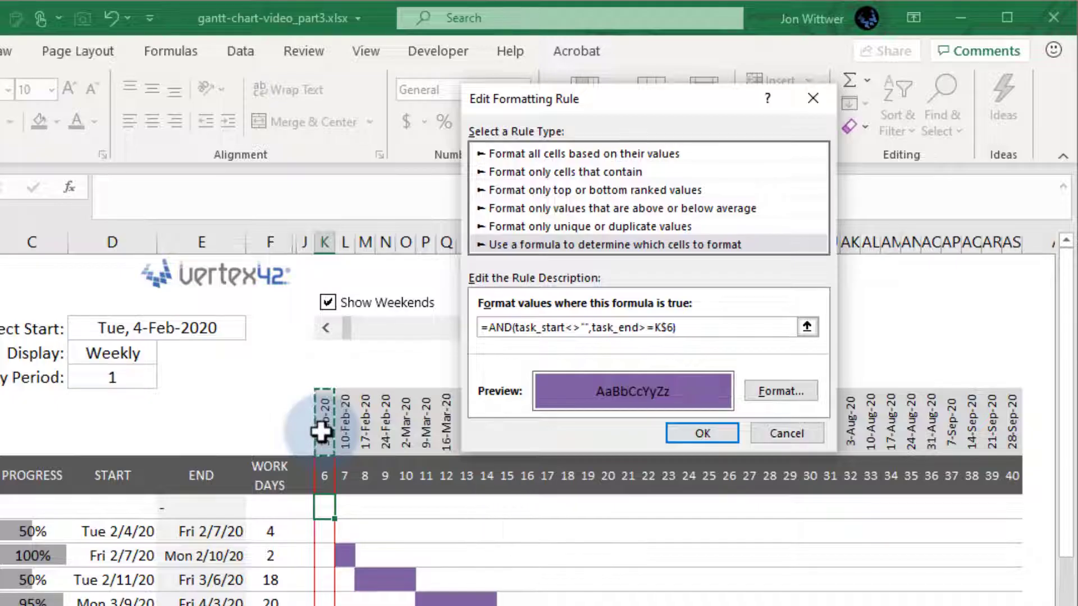
type(",task_start<")
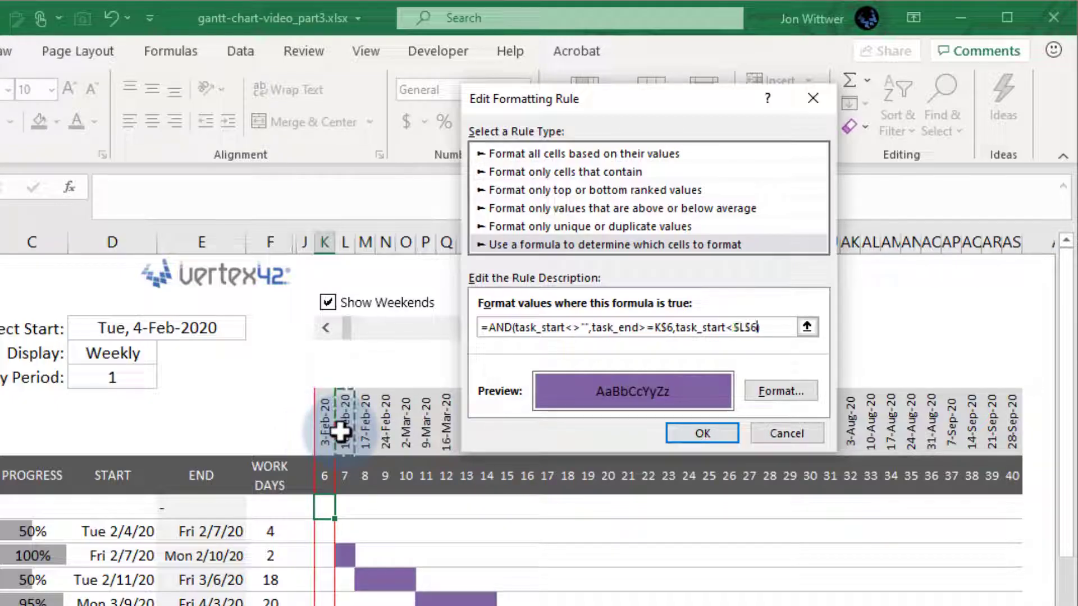
key("F4")
type(")")
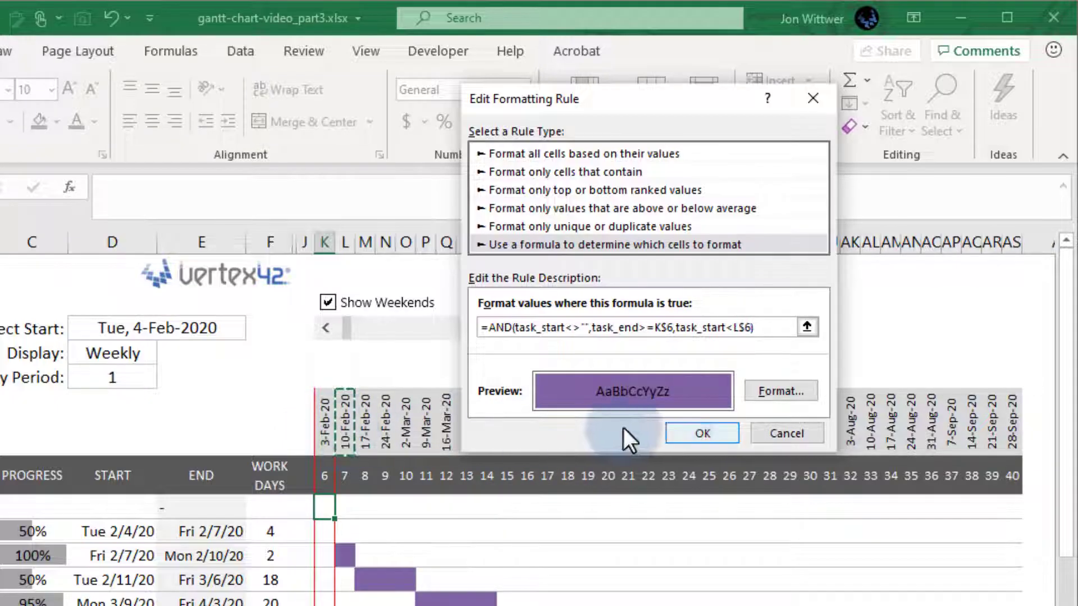
left_click(703, 433)
left_click(912, 398)
left_click(742, 402)
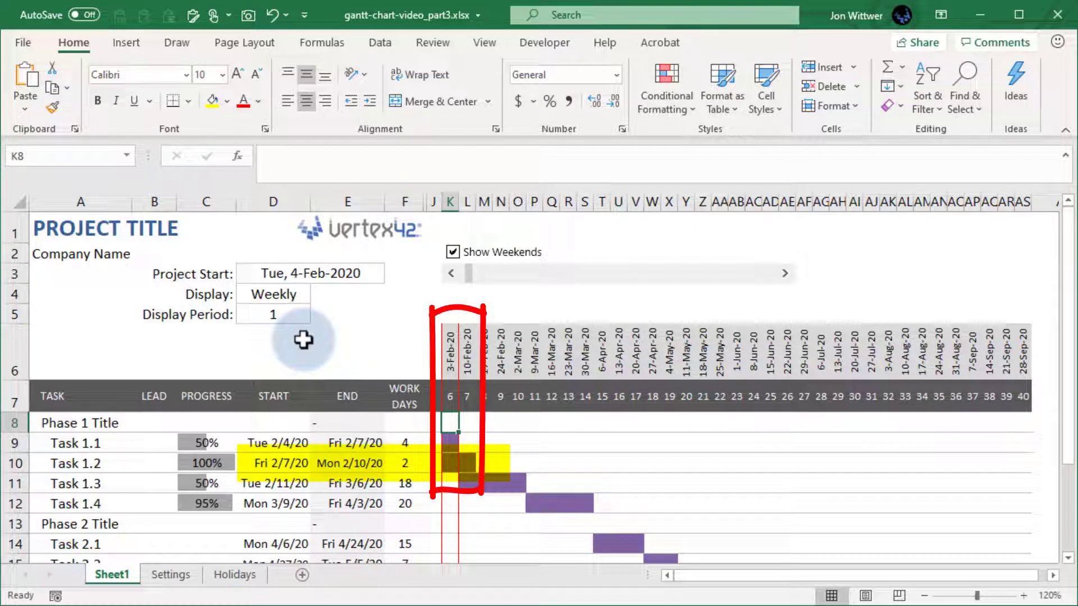
Step: Choose Daily in the D4 Display dropdown to show individual day columns
left_click(305, 296)
left_click(318, 296)
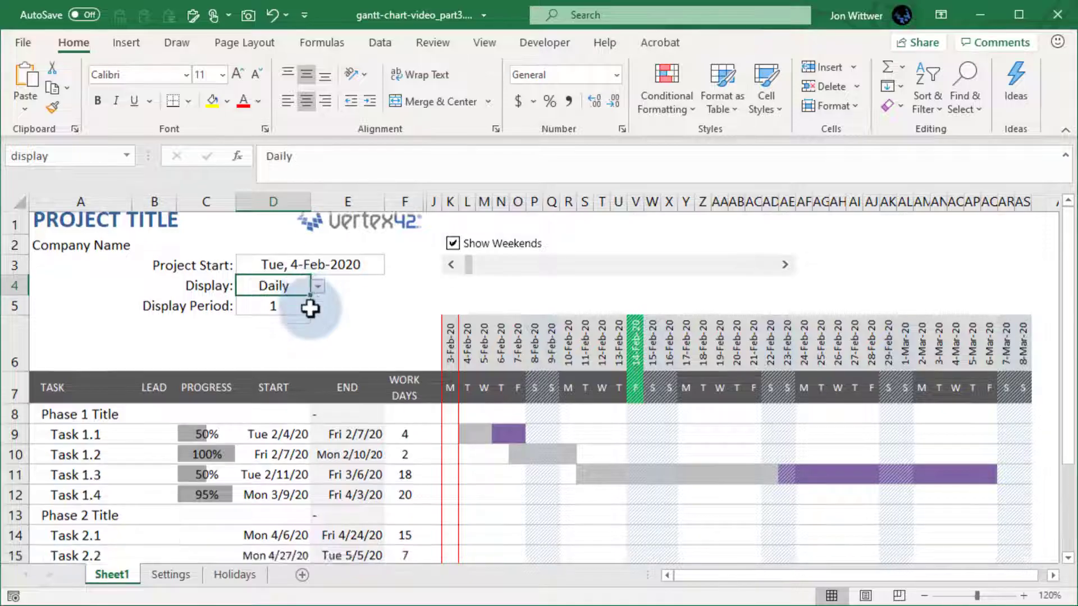
scroll(310, 309, "down", 5)
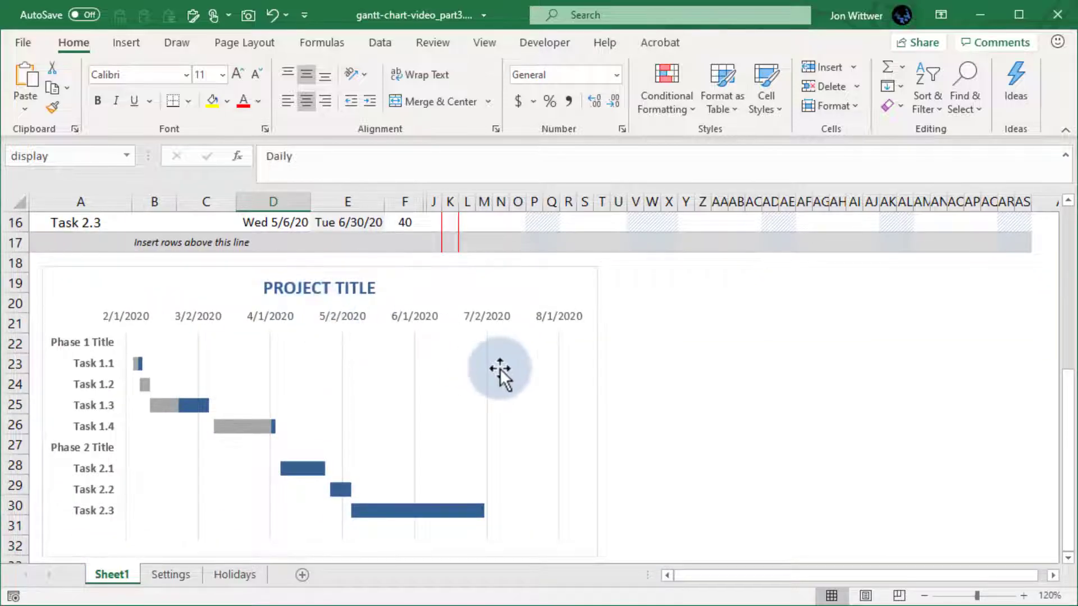
scroll(499, 368, "up", 5)
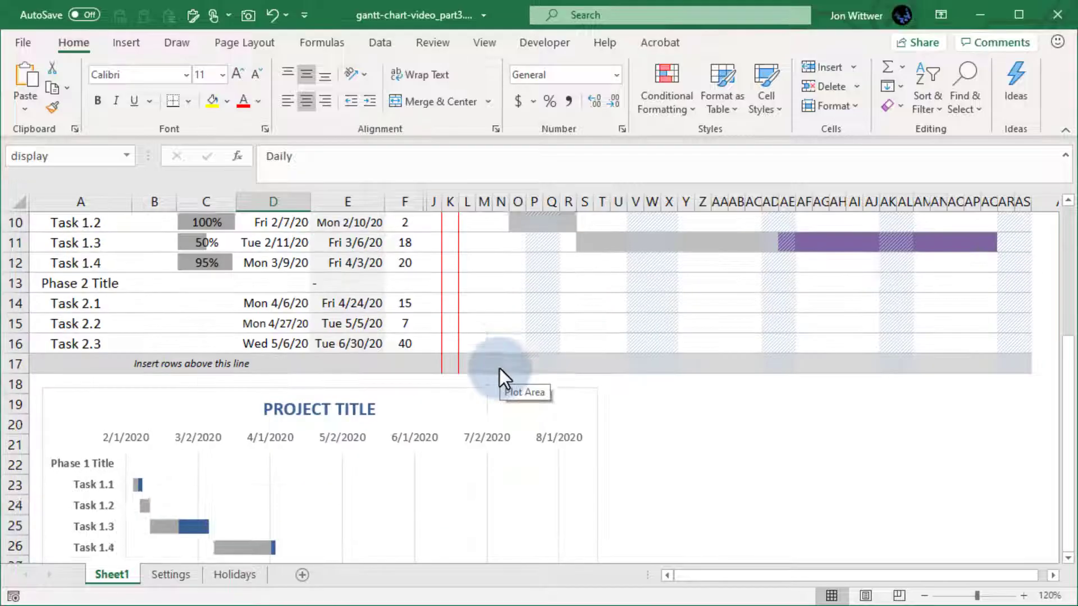